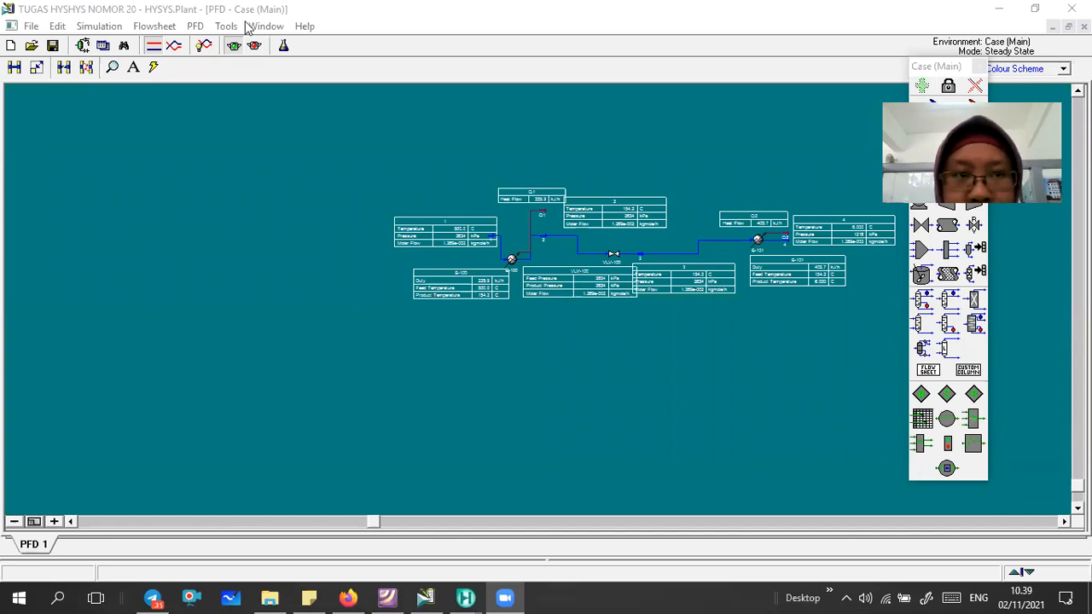
Switch to Aspen HYSYS V8.8 and examine the flowsheet and case study list of the cooler and valve case.
click(231, 27)
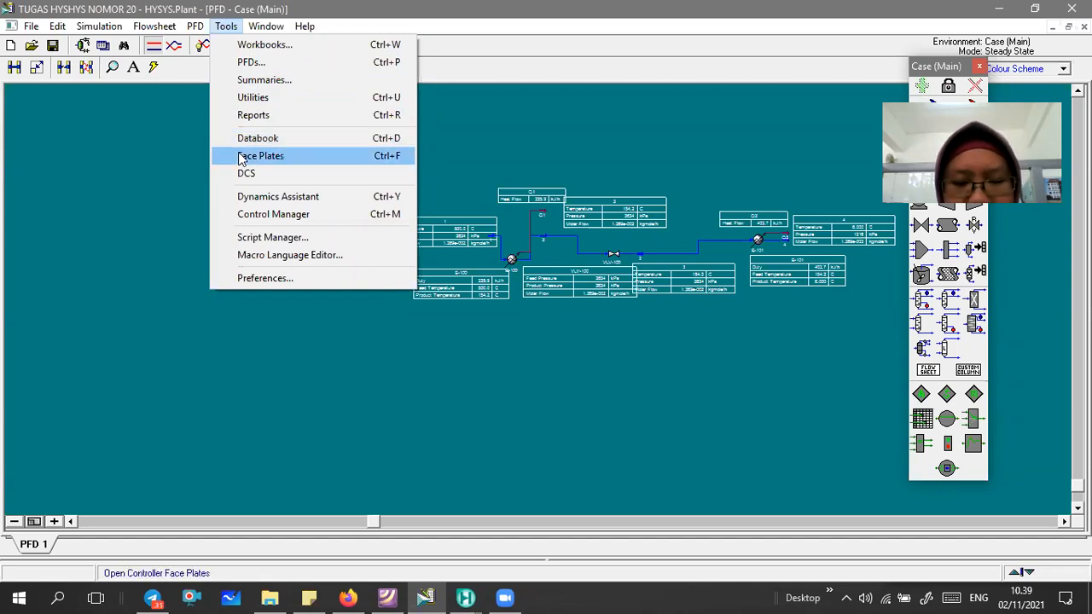
click(465, 597)
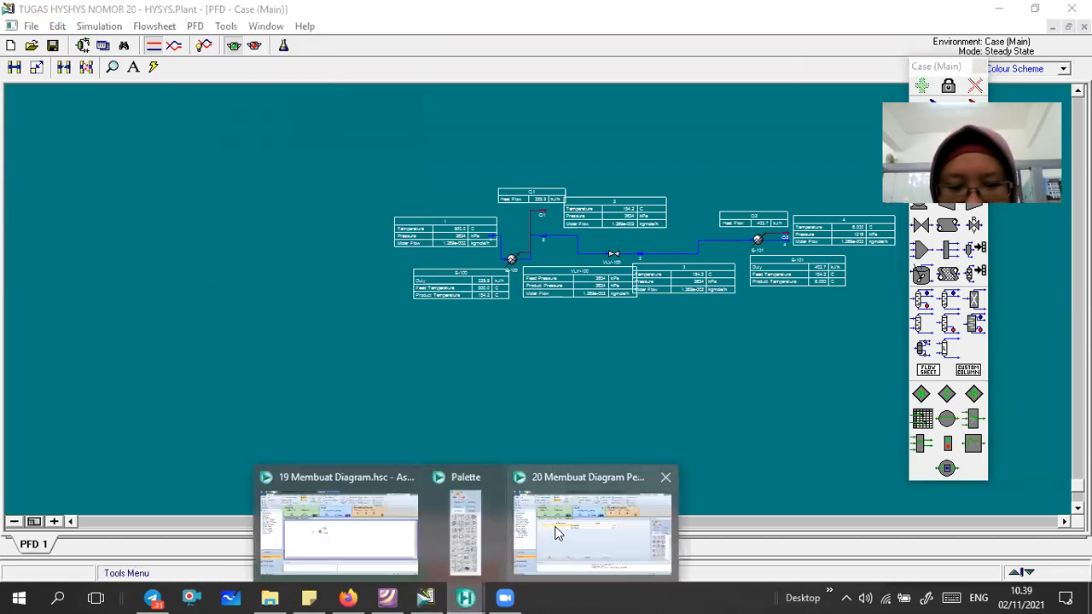
click(553, 527)
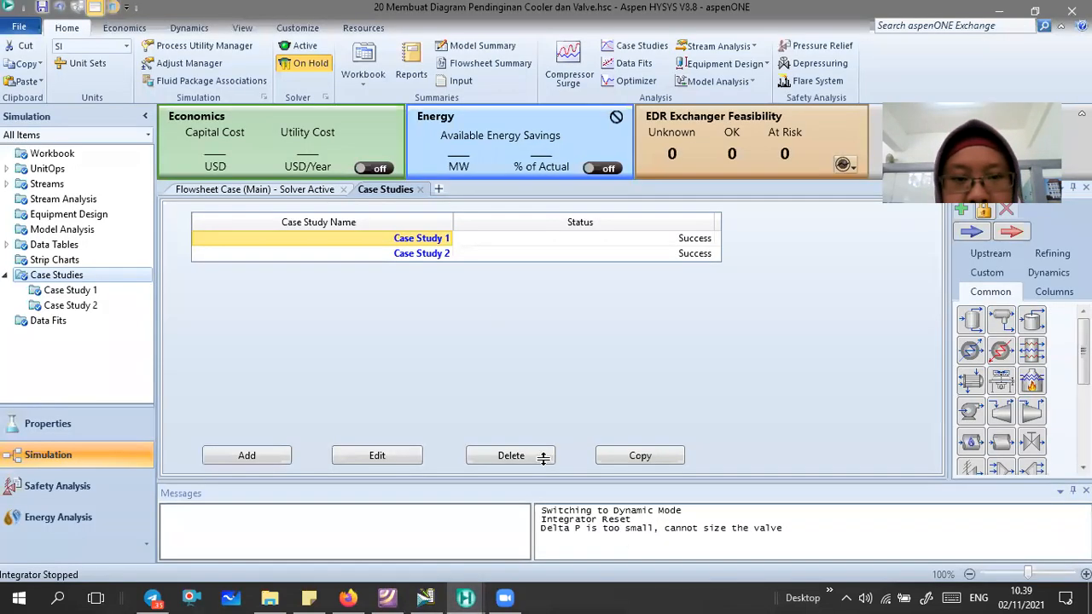
click(278, 196)
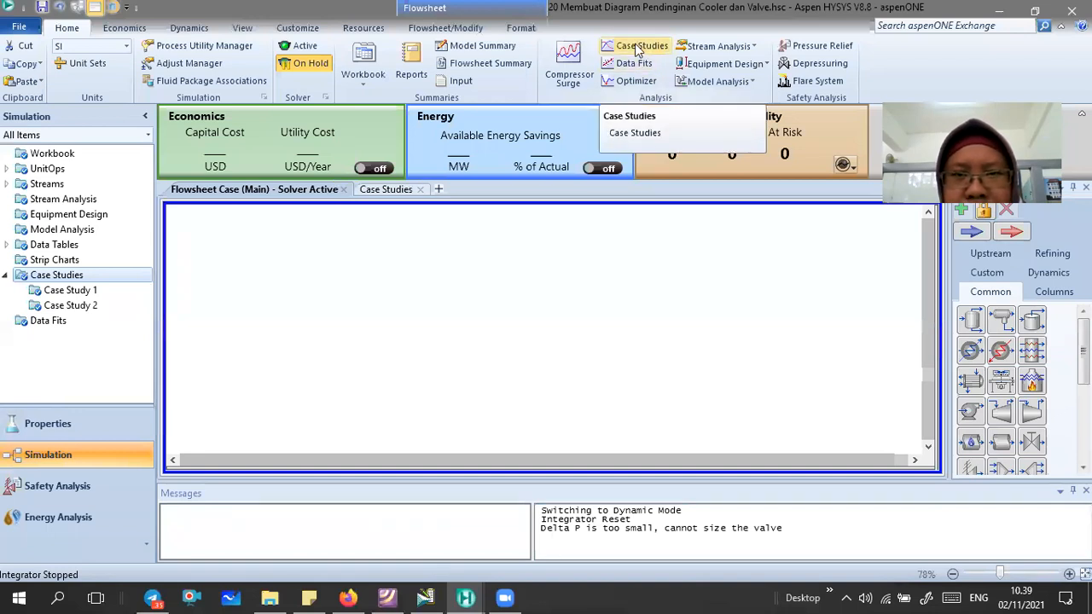
click(375, 189)
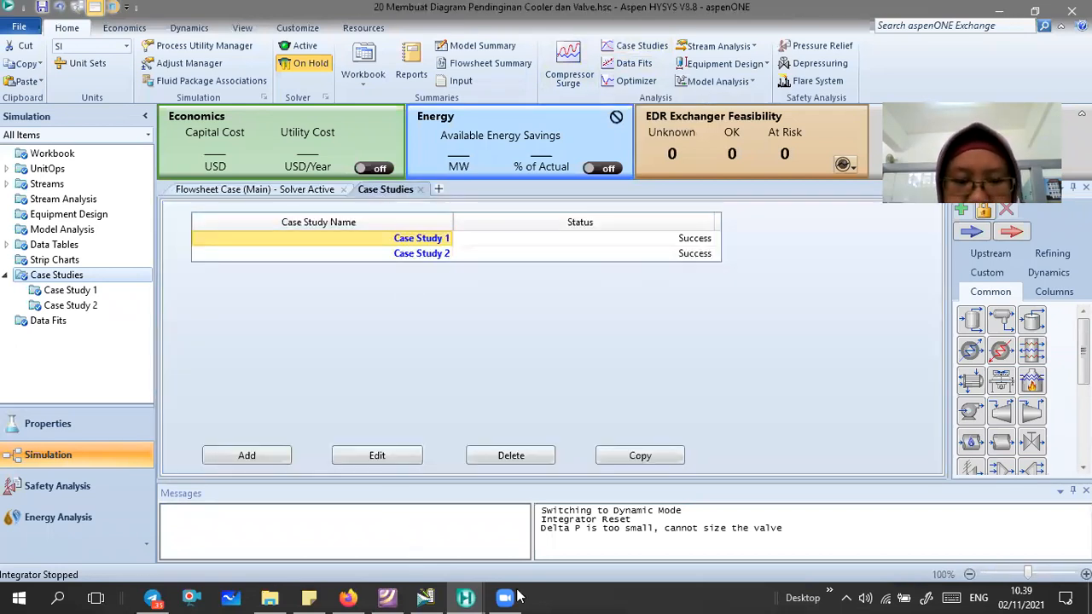
Switch back to HYSYS.Plant and open the DataBook over the flowsheet.
click(425, 597)
click(223, 25)
click(274, 143)
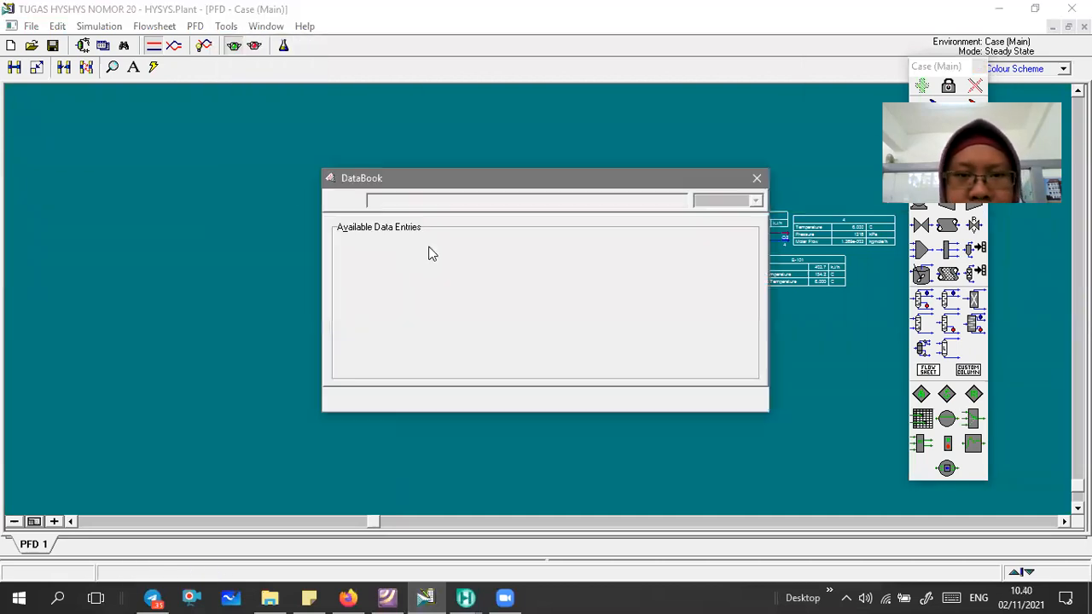
drag(524, 182, 391, 157)
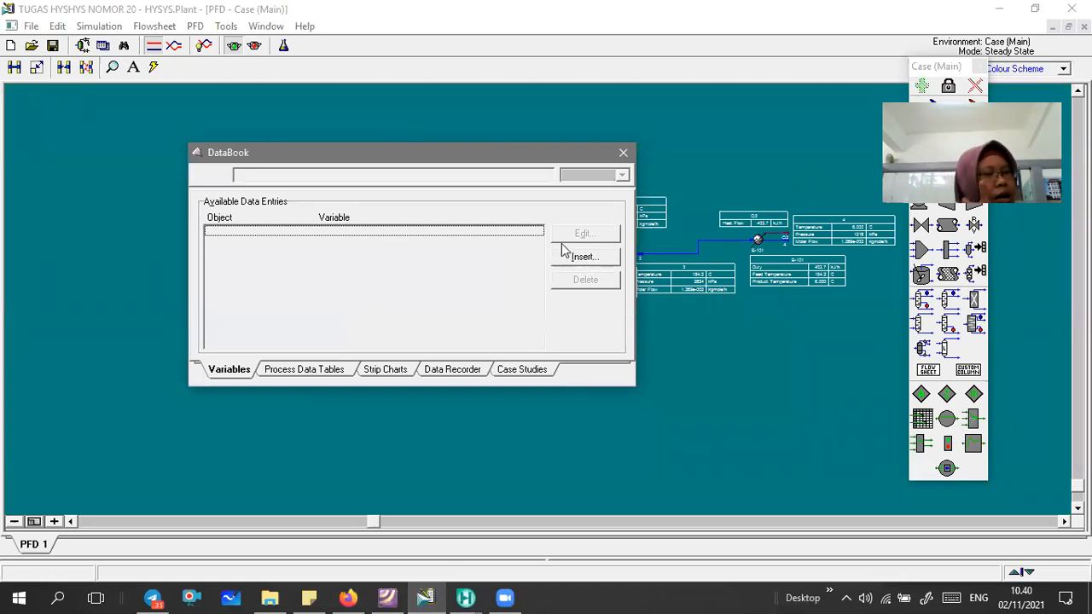
Start a new DataBook entry and choose the Temperature variable of stream 1.
click(585, 258)
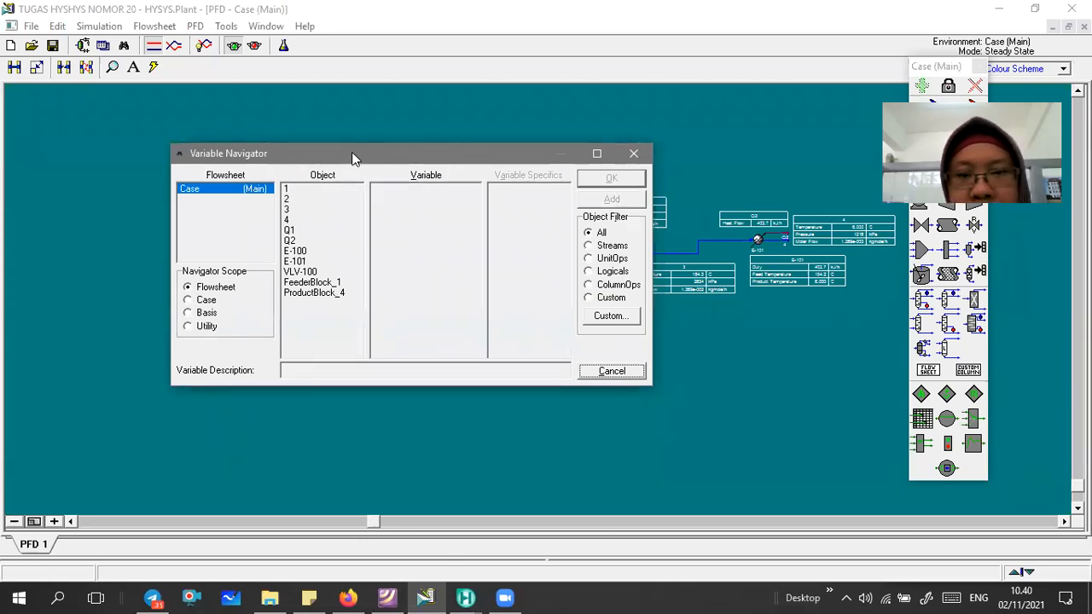
click(226, 269)
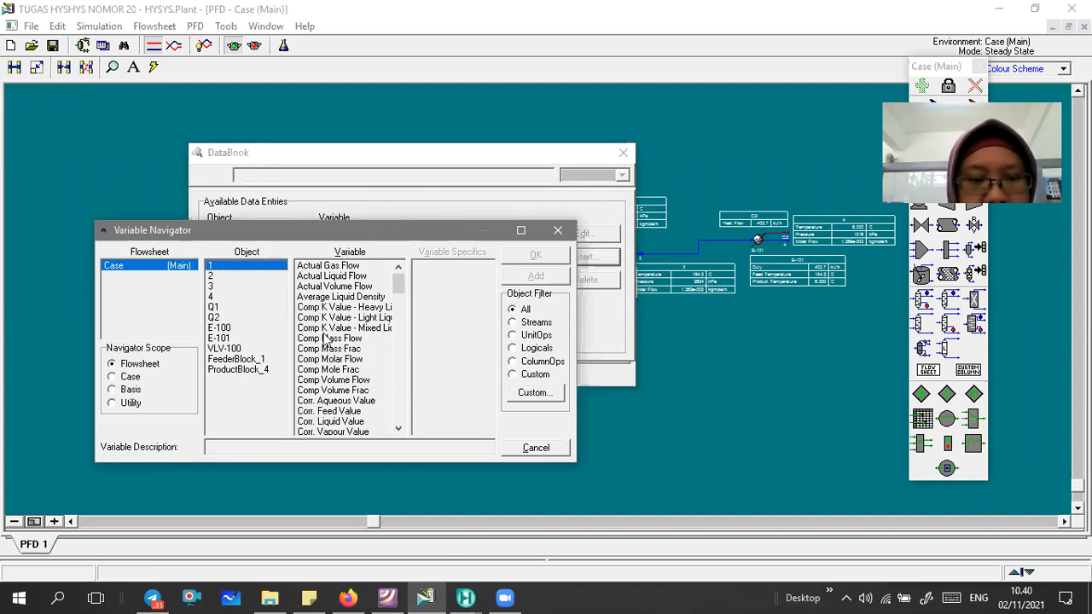
drag(398, 281, 398, 399)
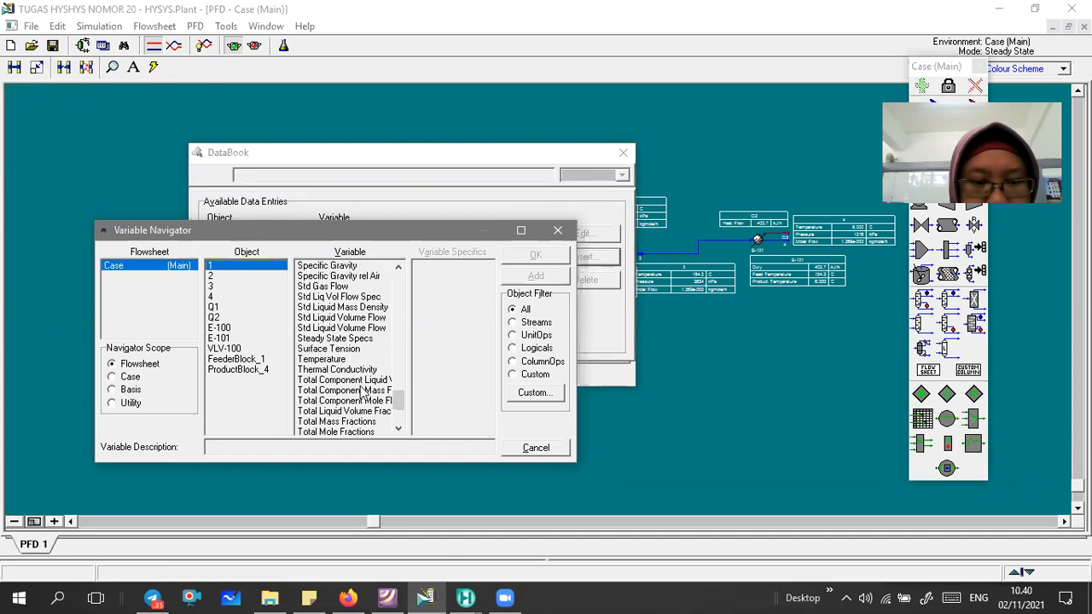
click(329, 362)
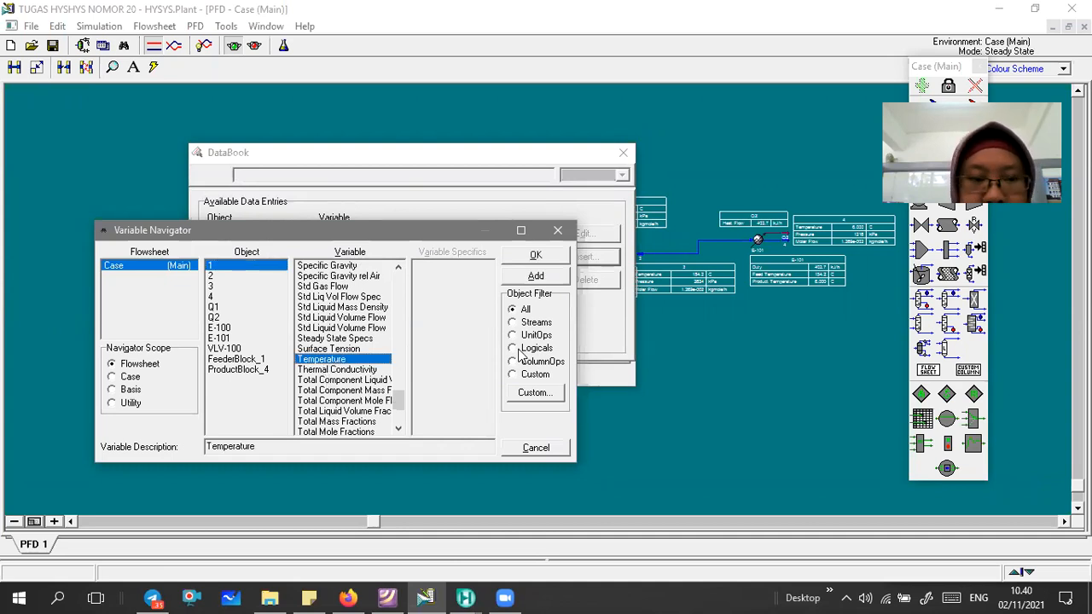
Switch to Aspen HYSYS V8.8 and examine the variables and bounds set up in Case Study 1.
click(465, 597)
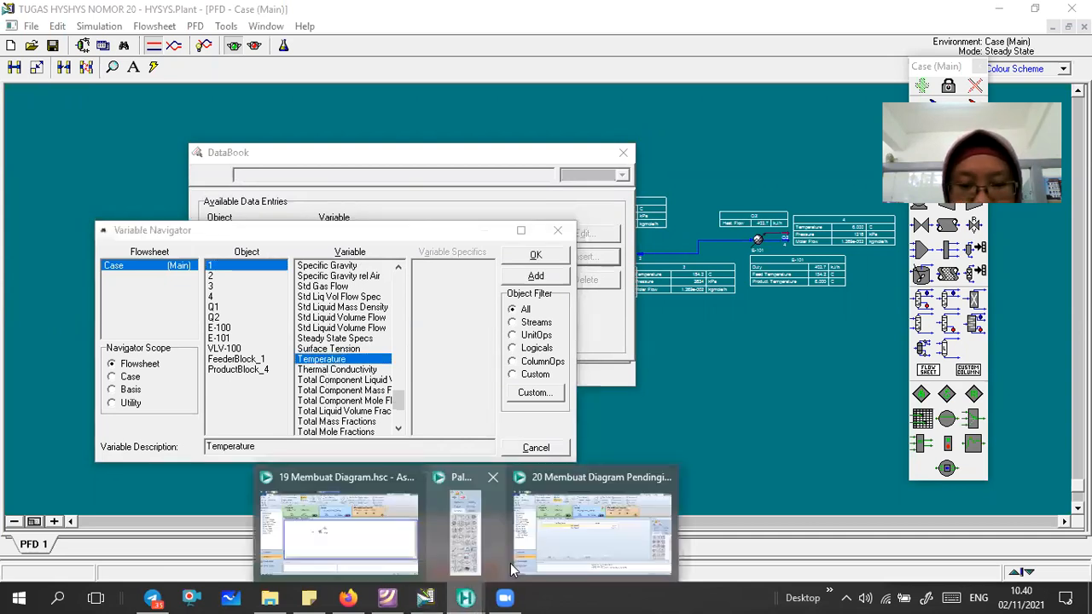
click(571, 561)
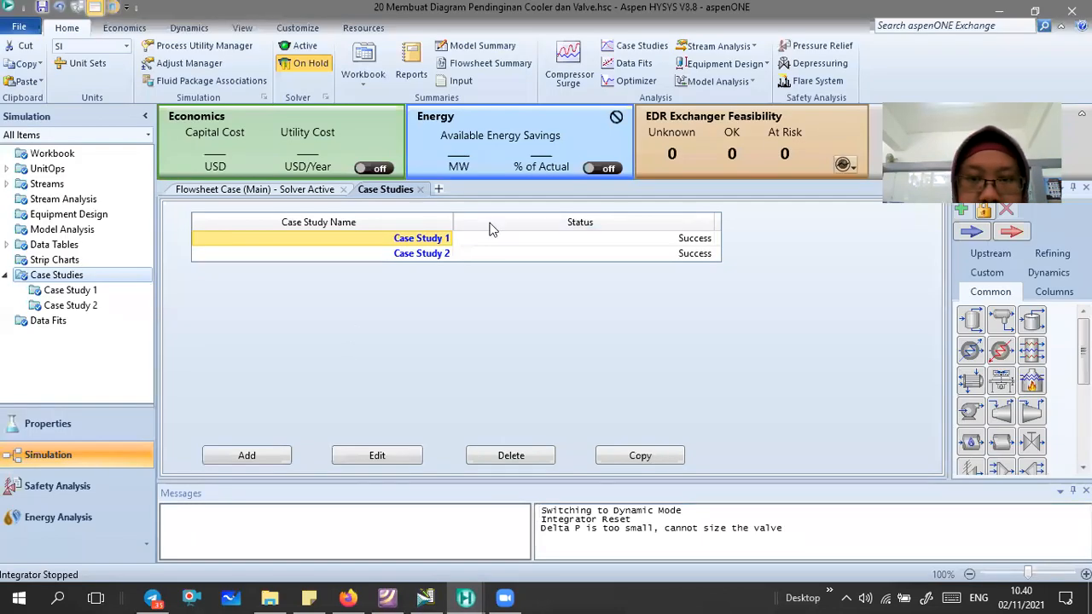
double_click(402, 240)
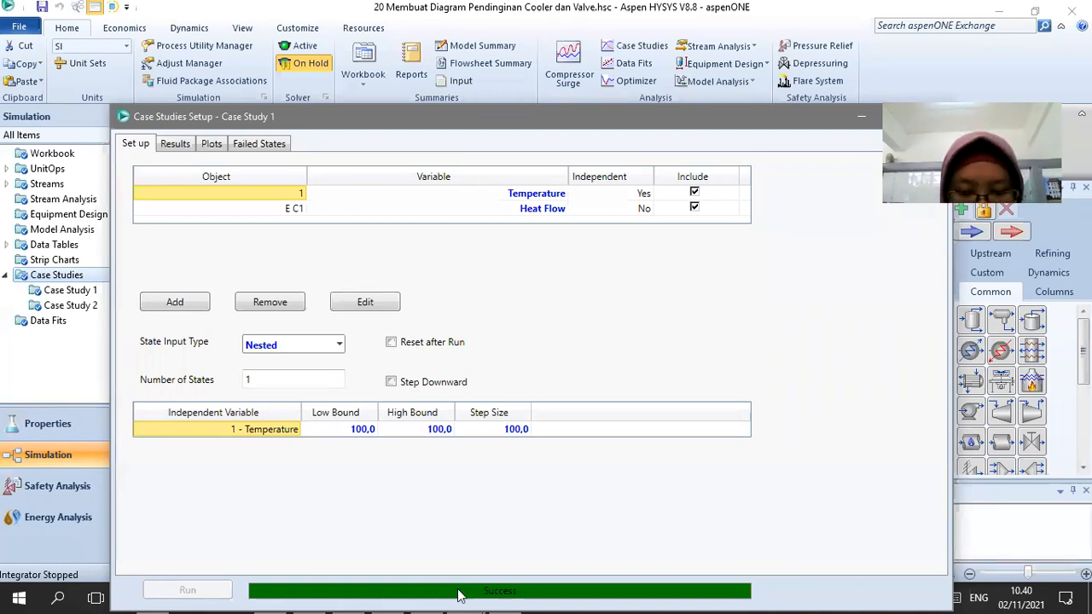
Return to HYSYS.Plant and confirm stream 1's Temperature as a DataBook variable.
key(super)
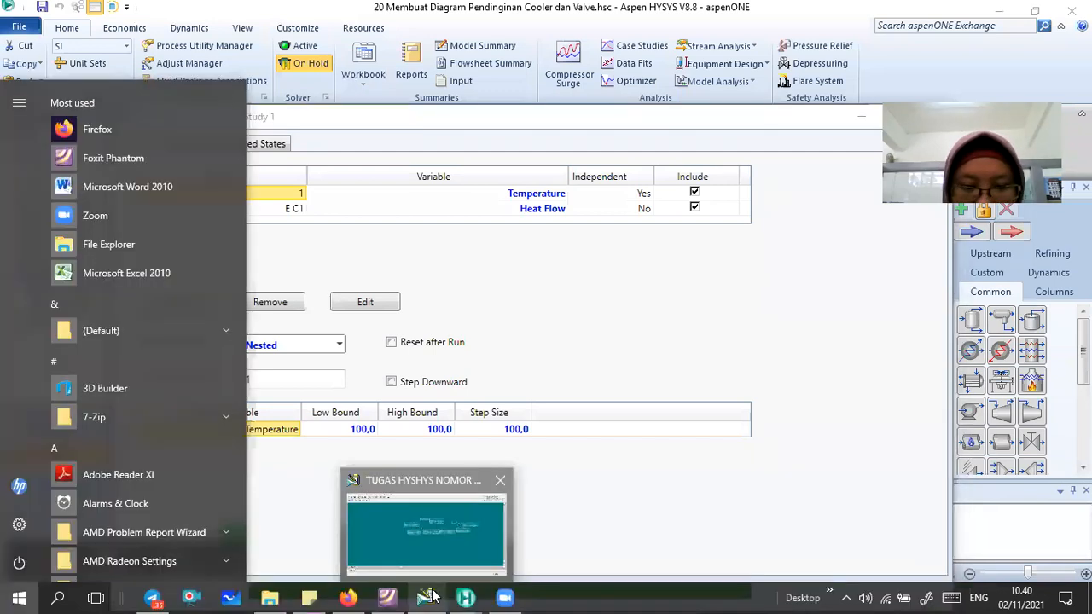
click(431, 595)
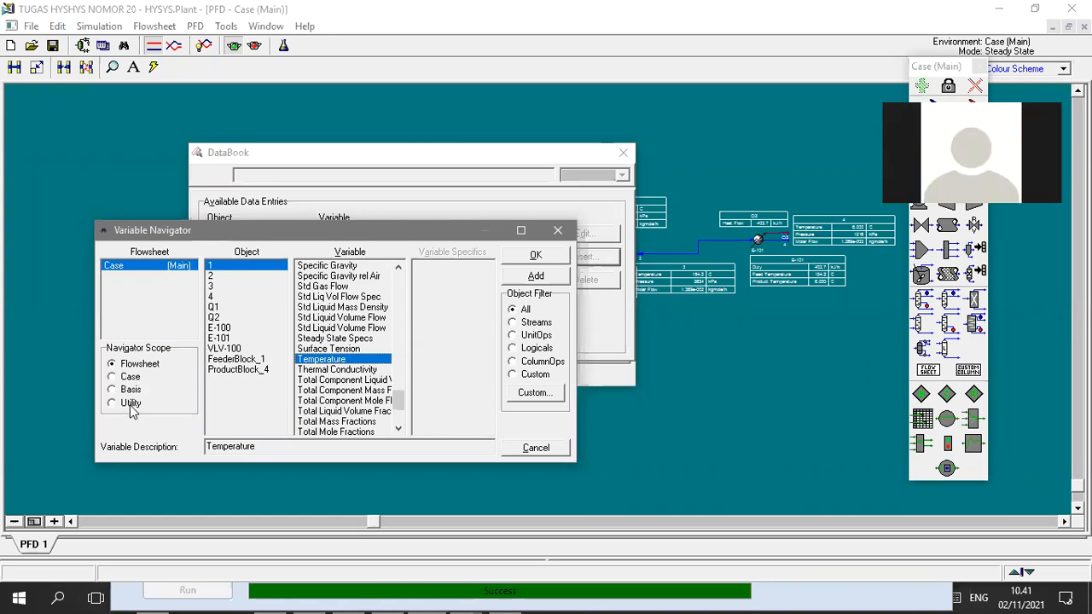
click(536, 256)
click(575, 252)
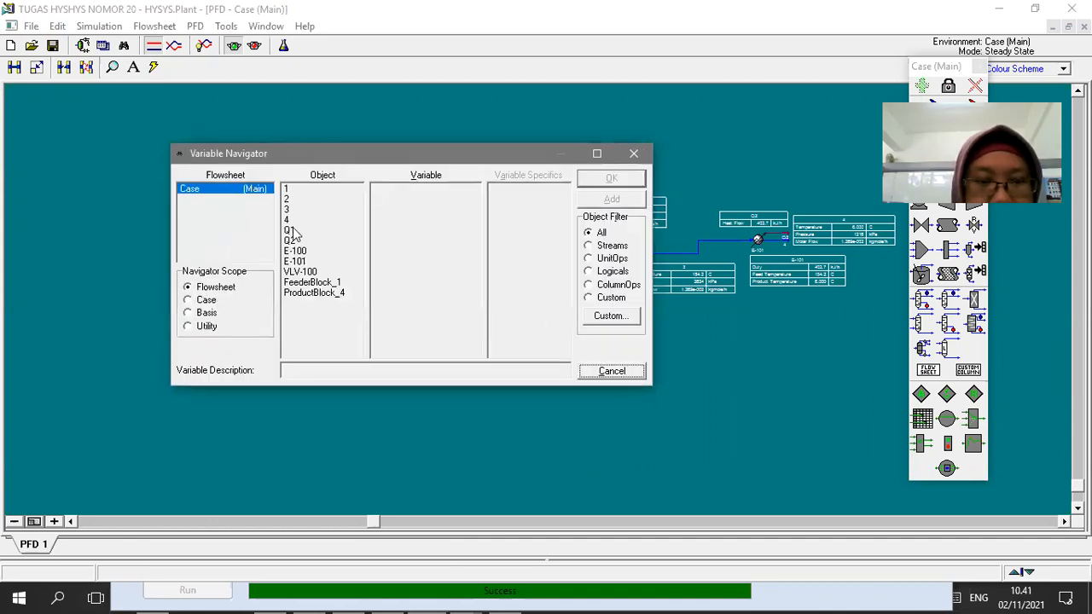
click(290, 230)
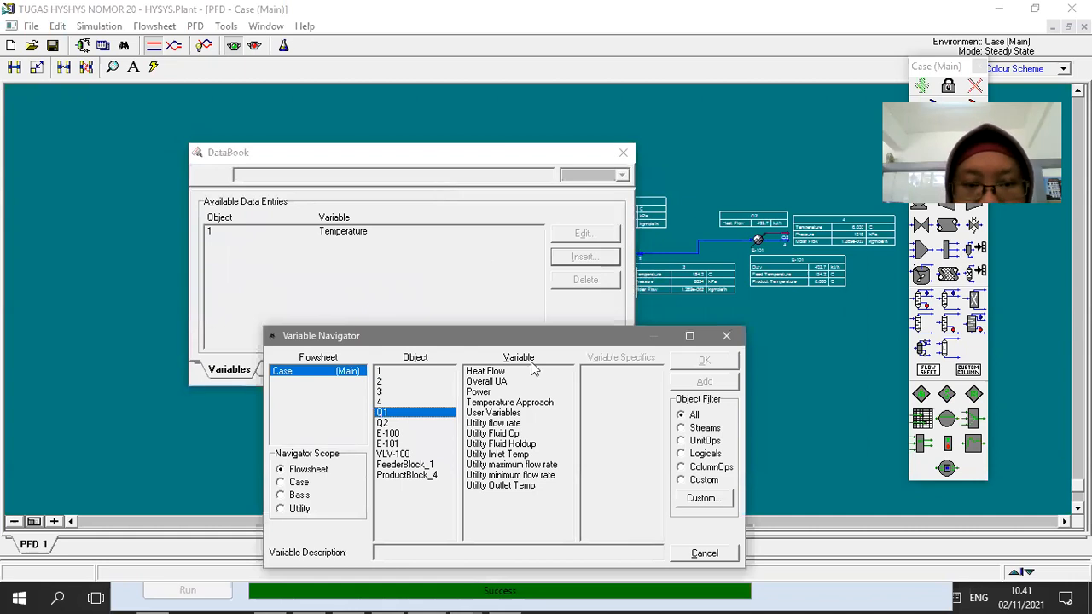
click(726, 336)
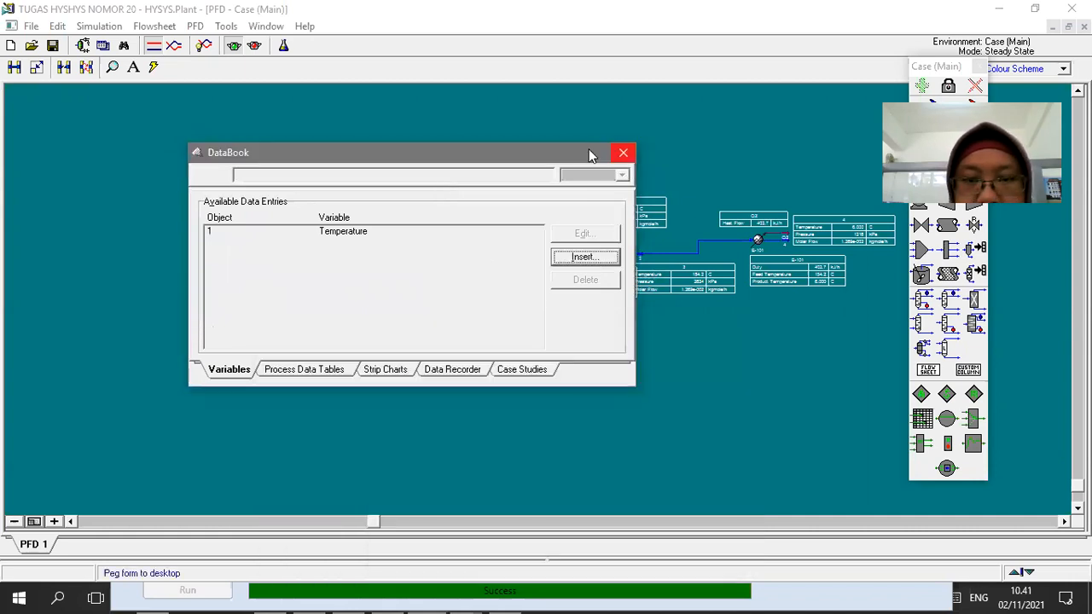
Add the Heat Flow of energy stream Q1 to the DataBook variables.
drag(559, 153, 638, 342)
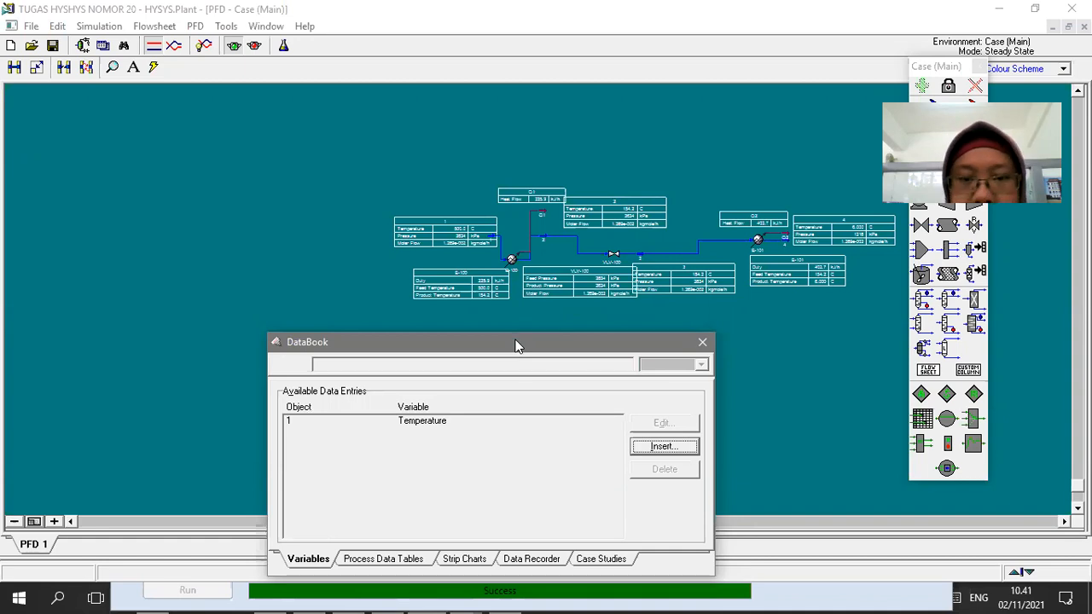
drag(520, 342, 557, 277)
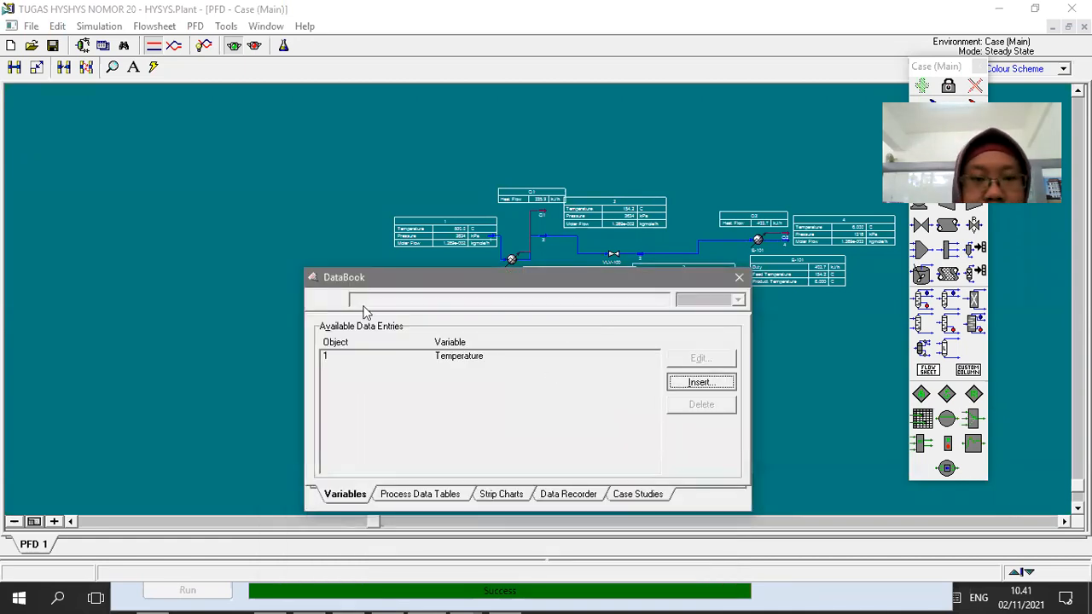
click(416, 356)
click(522, 315)
click(729, 304)
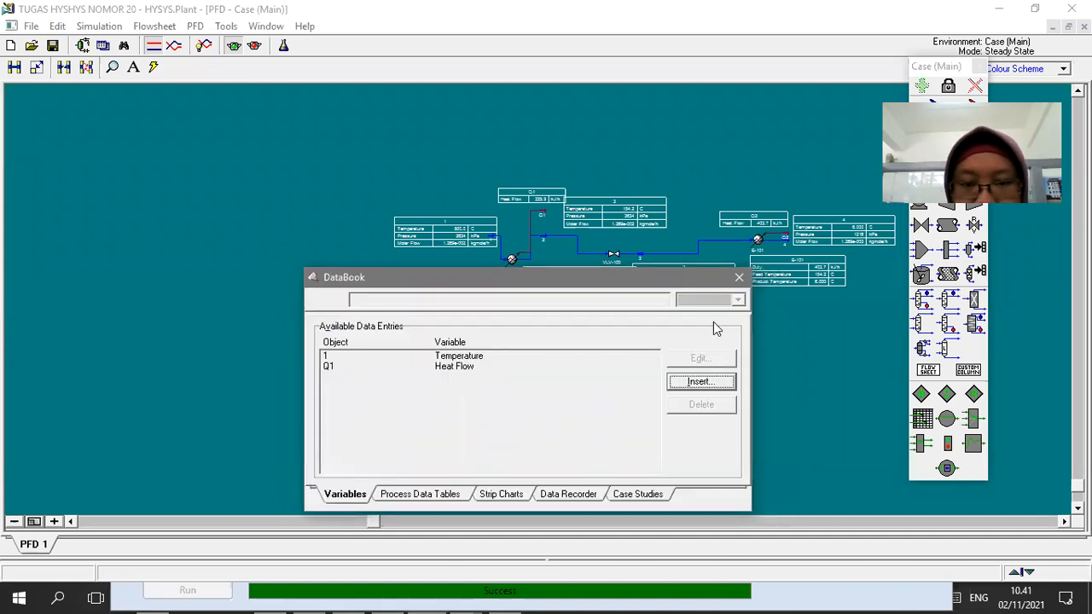
Look through the DataBook's case study, variable, process data table, strip chart and data recorder options for the two variables.
click(636, 493)
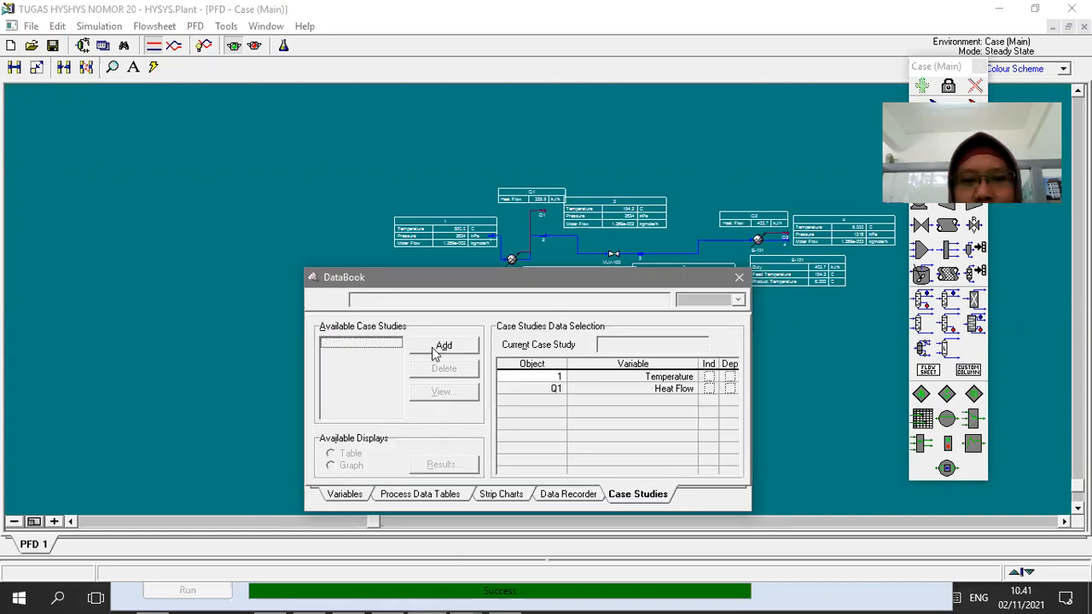
click(350, 494)
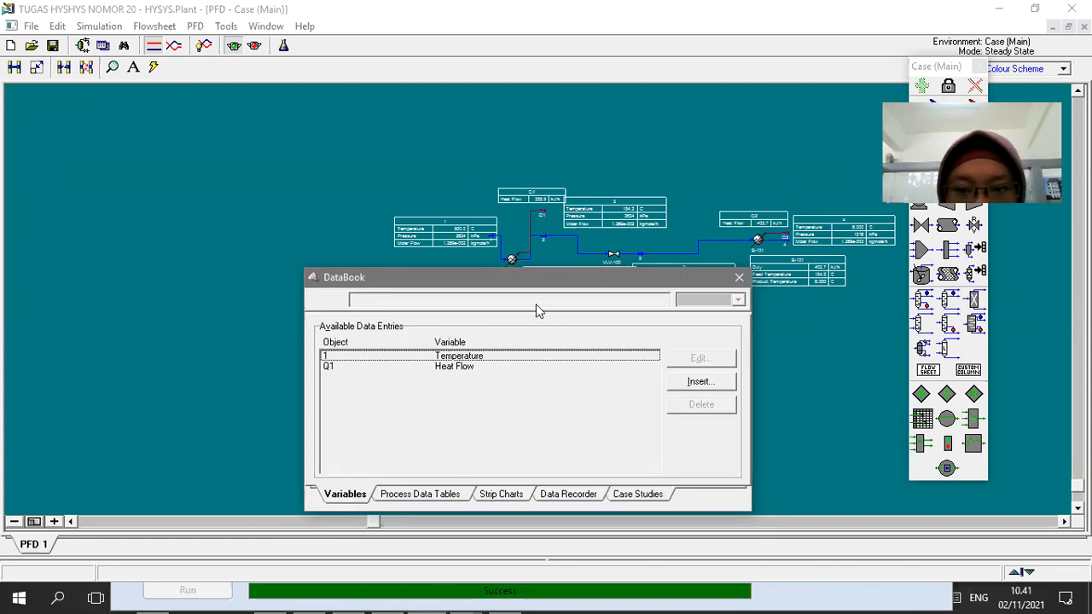
click(416, 496)
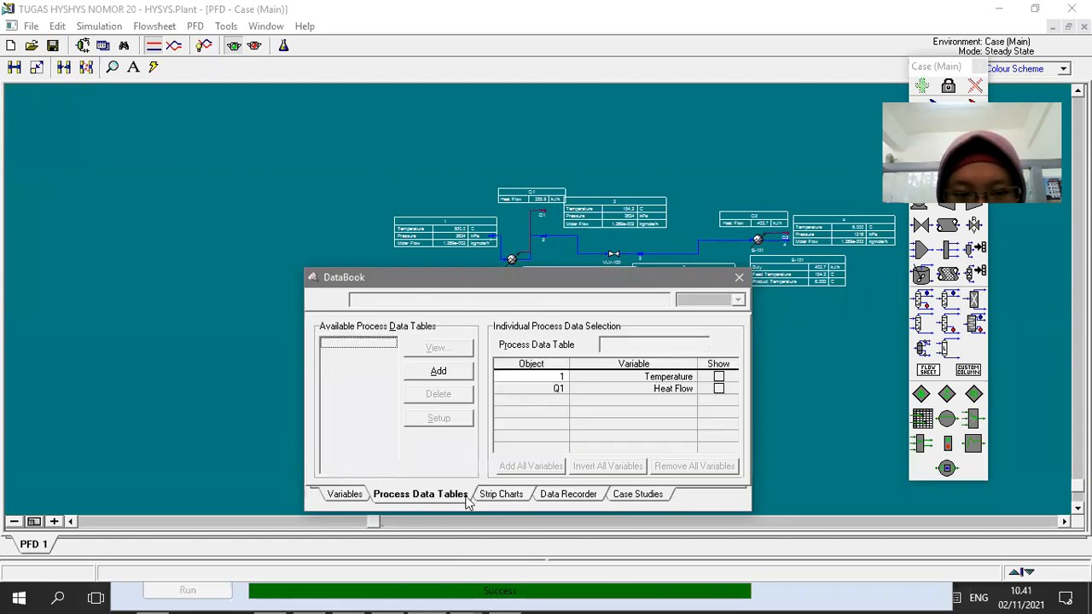
click(499, 497)
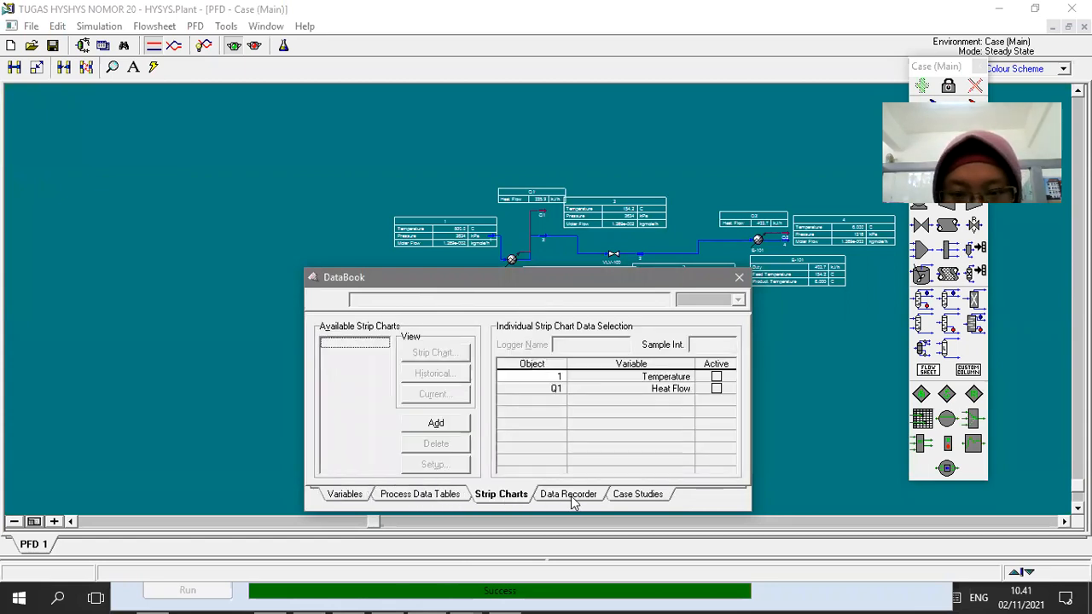
click(715, 376)
click(716, 390)
click(716, 377)
click(712, 391)
click(596, 500)
click(635, 495)
click(580, 495)
click(718, 380)
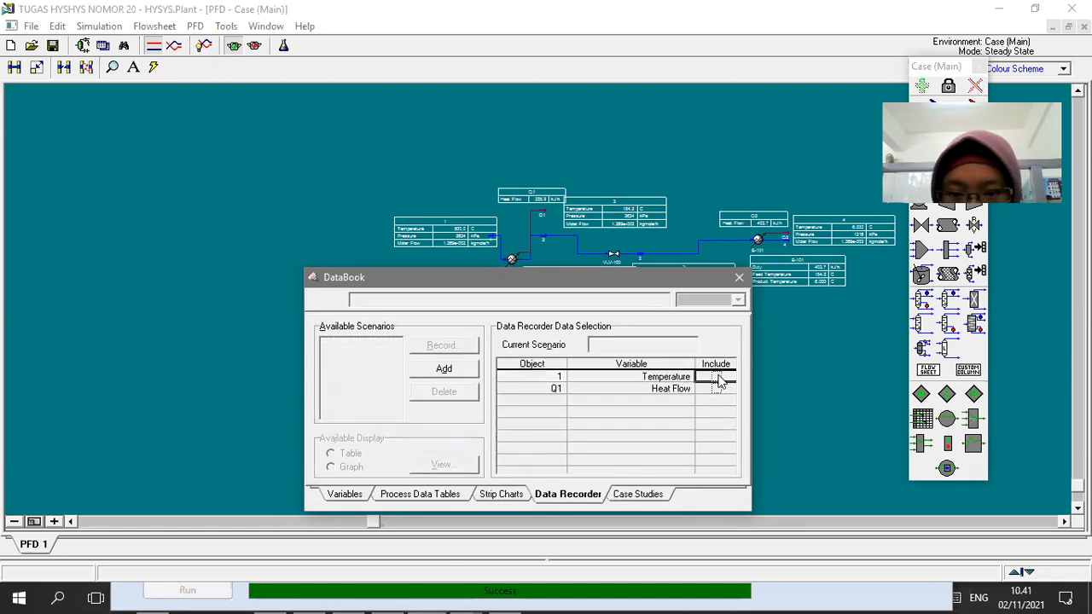
click(717, 390)
Add a case study with stream 1's Temperature as the independent variable and Q1's Heat Flow as the dependent variable.
click(633, 496)
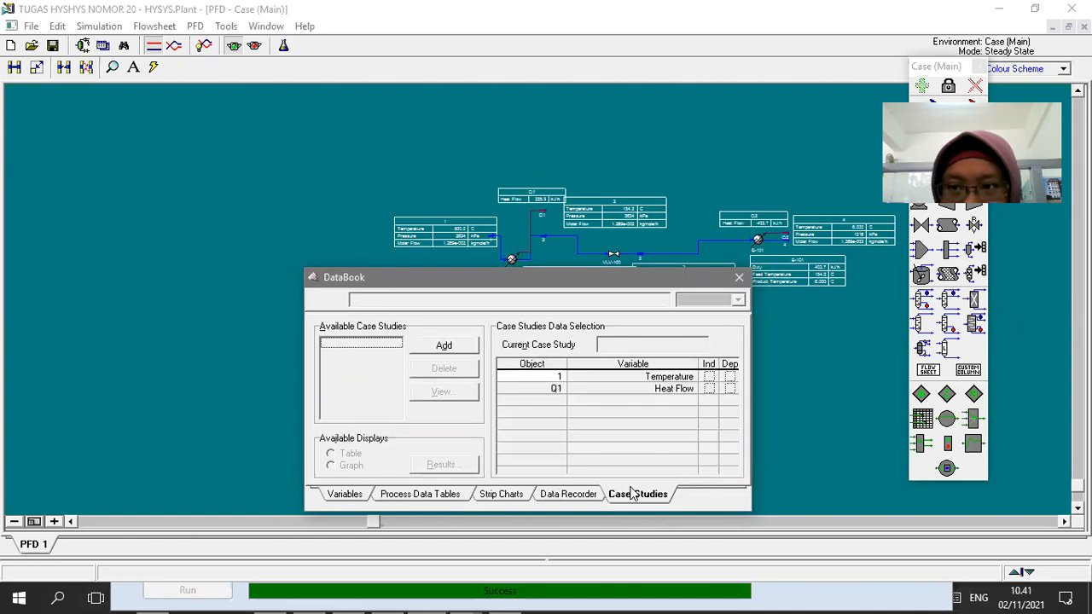
click(444, 347)
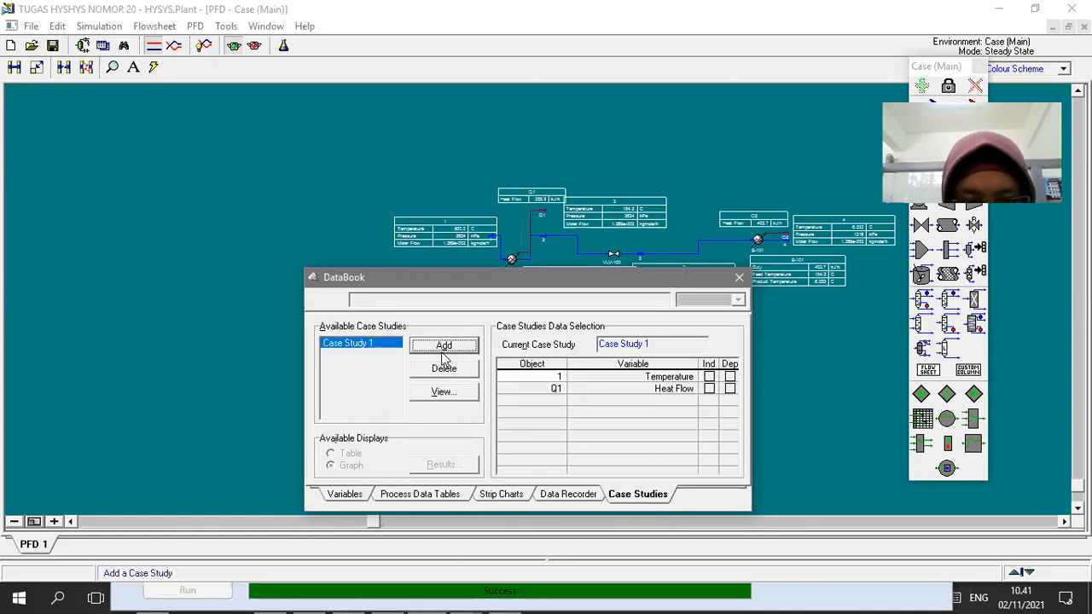
click(708, 377)
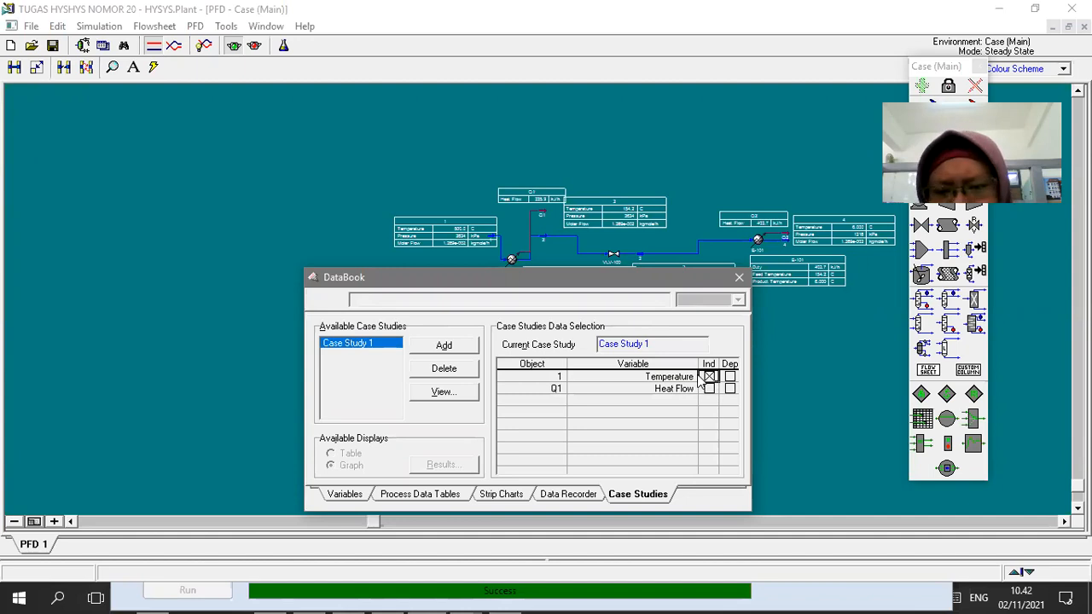
click(708, 376)
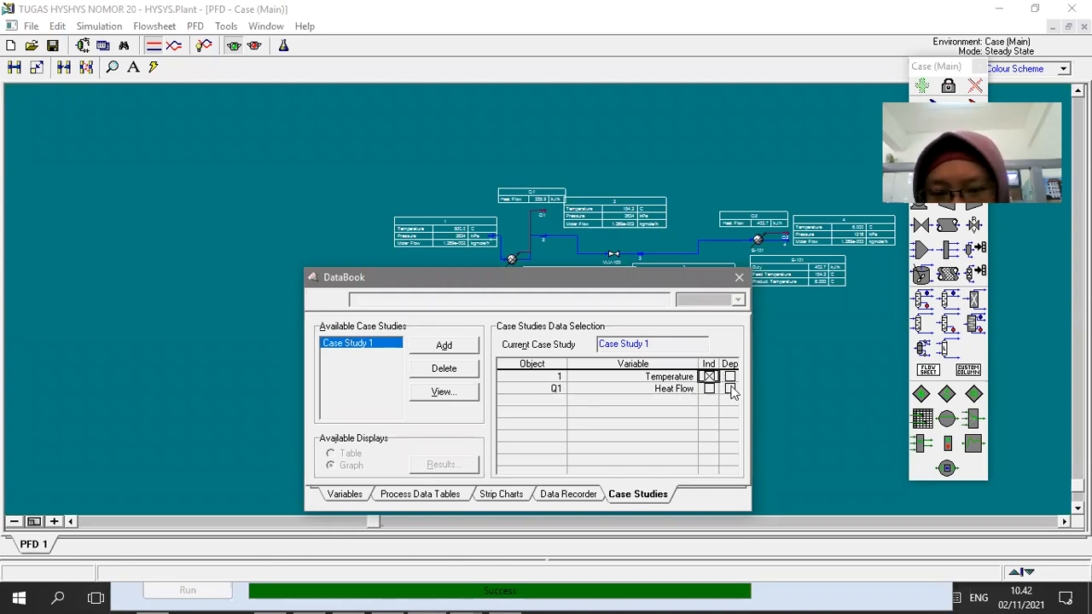
click(729, 390)
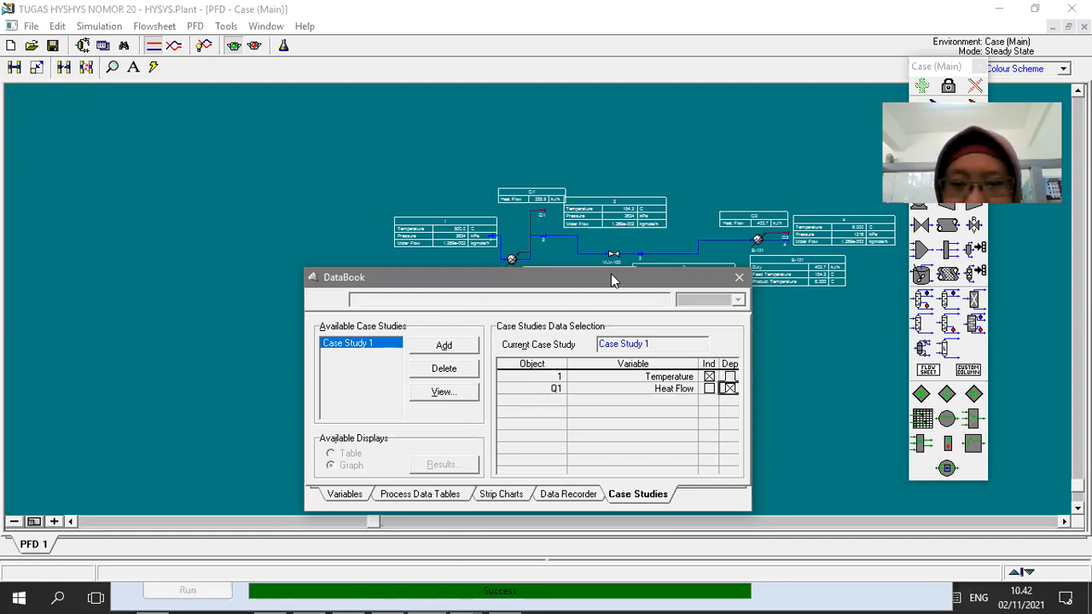
View the setup of Case Study 1 and set the low bound of stream 1's Temperature to 500 C.
drag(610, 277, 594, 192)
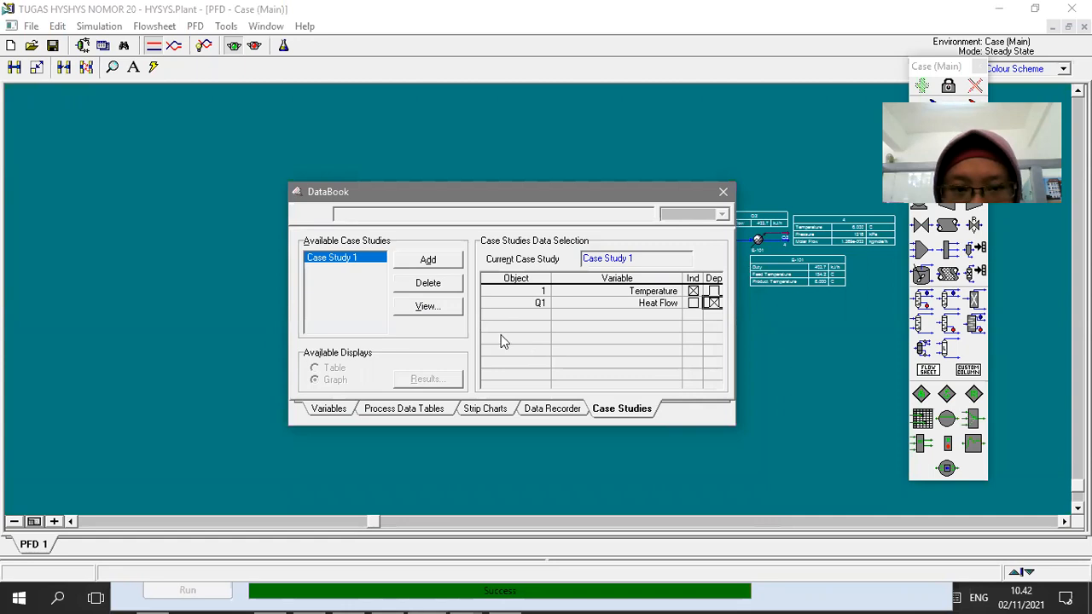
click(426, 307)
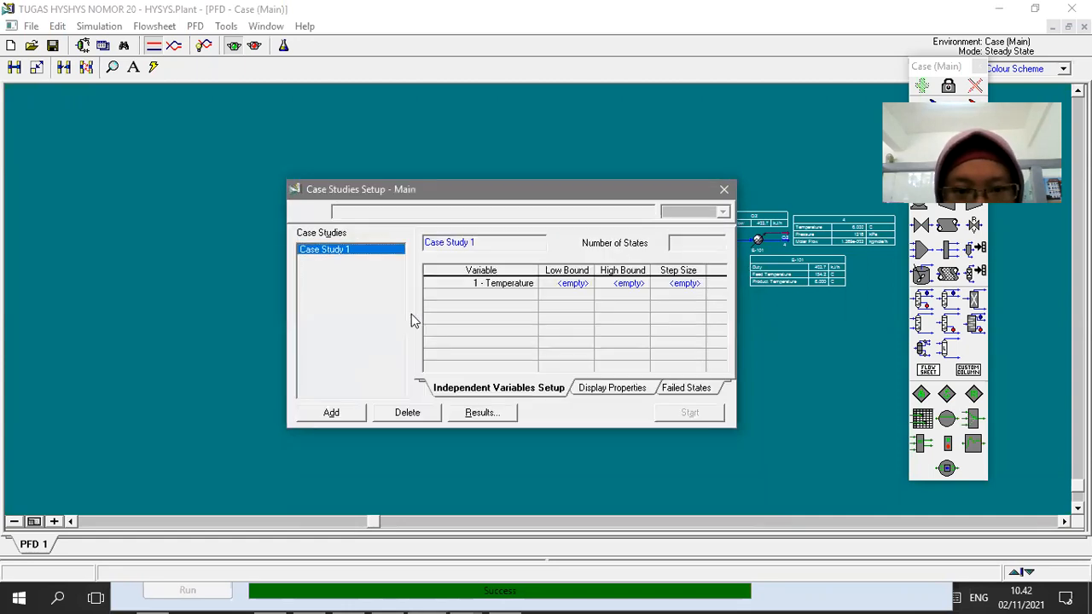
click(569, 285)
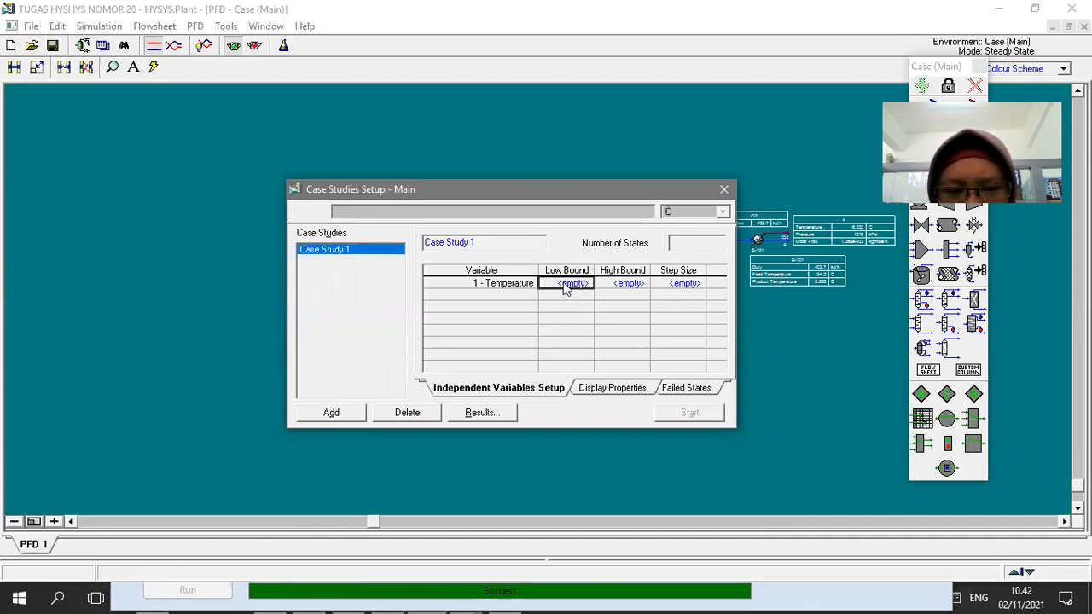
click(623, 287)
click(686, 288)
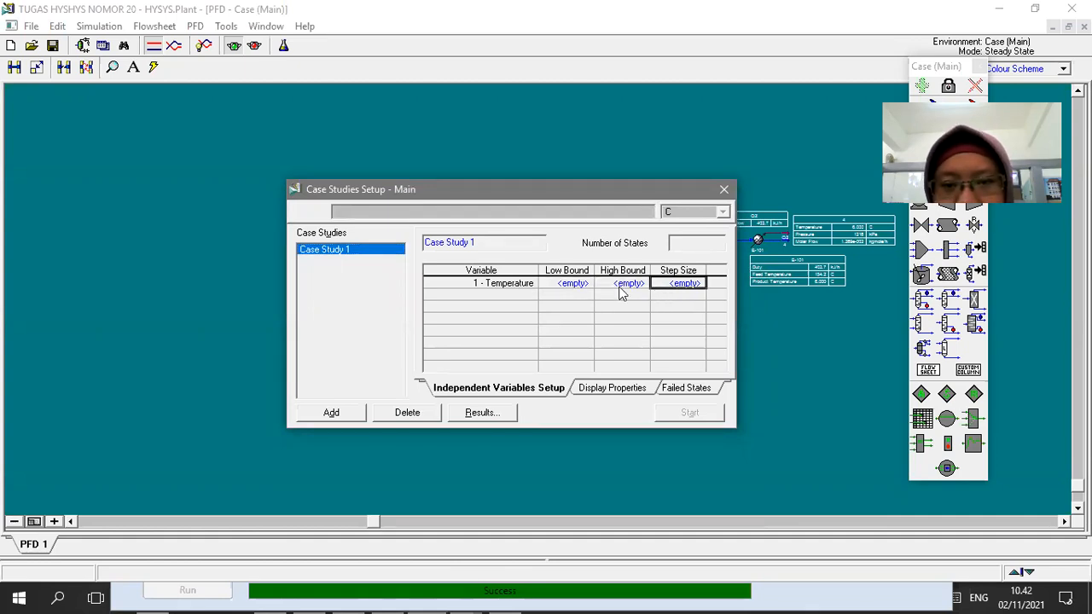
click(573, 285)
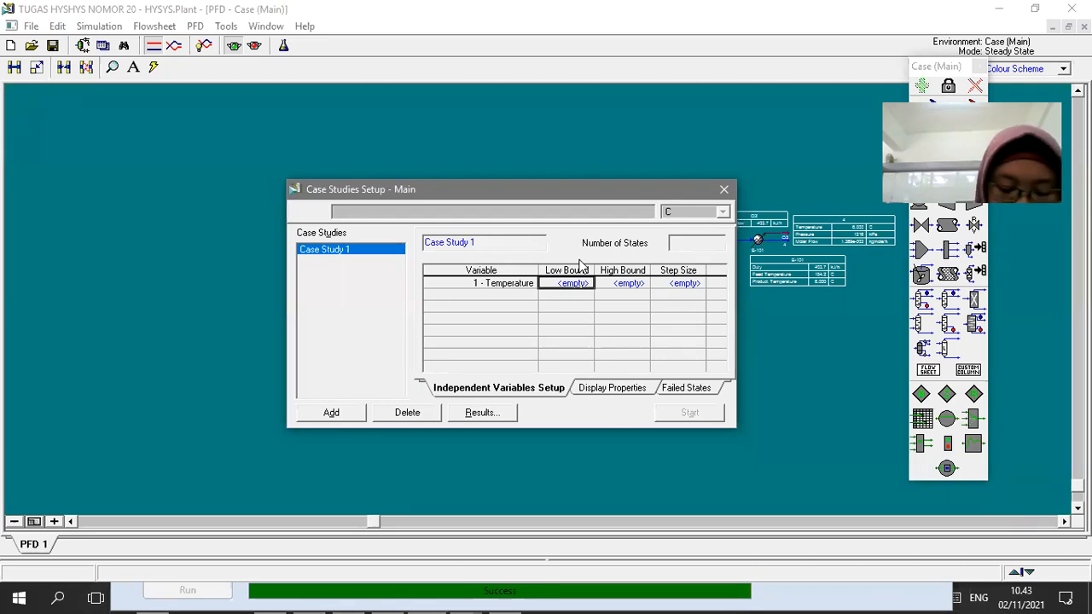
text(500)
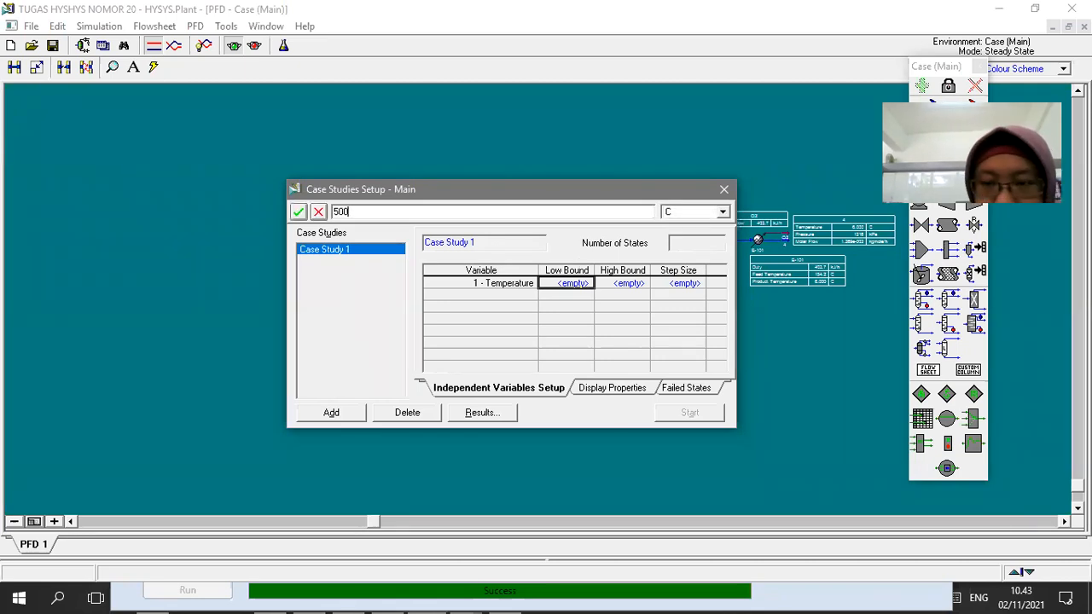
key(Return)
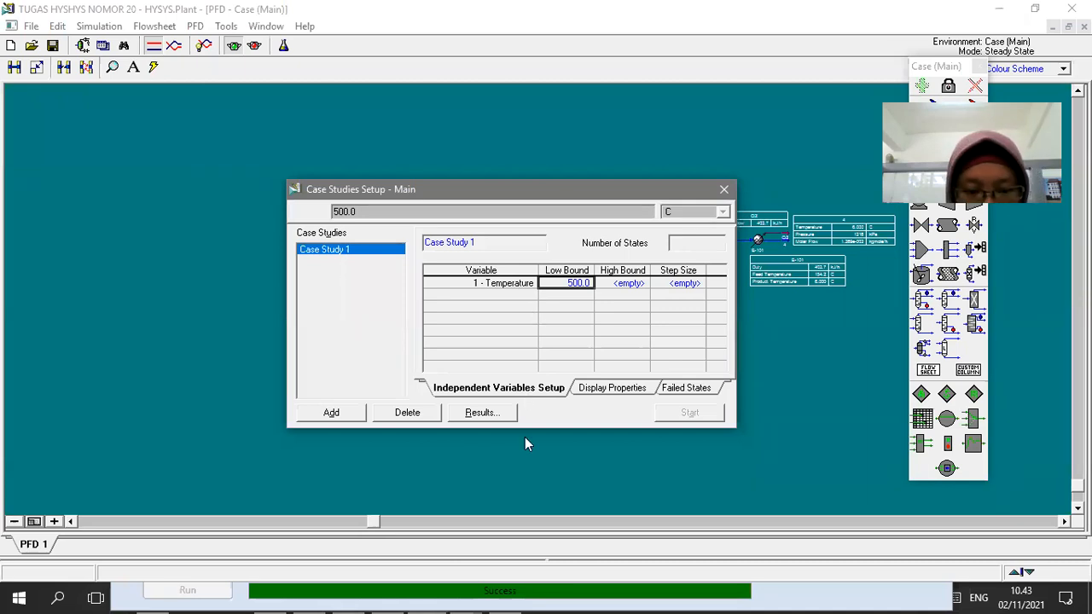
Switch to the Aspen HYSYS V8.8 case to check its Case Study 1 setup, and return to HYSYS.Plant.
key(super)
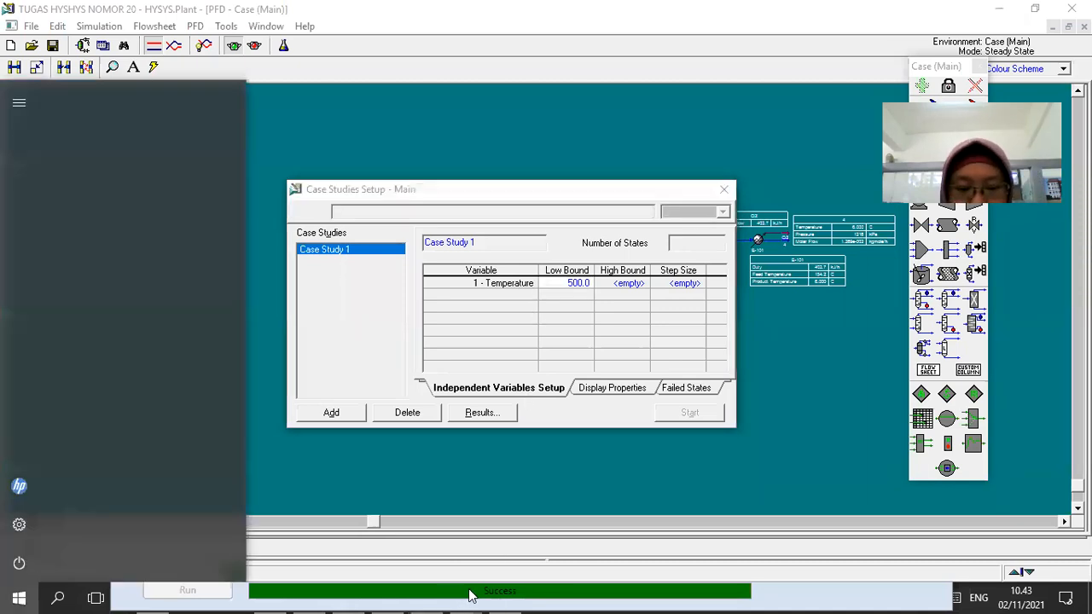
mouse_move(467, 597)
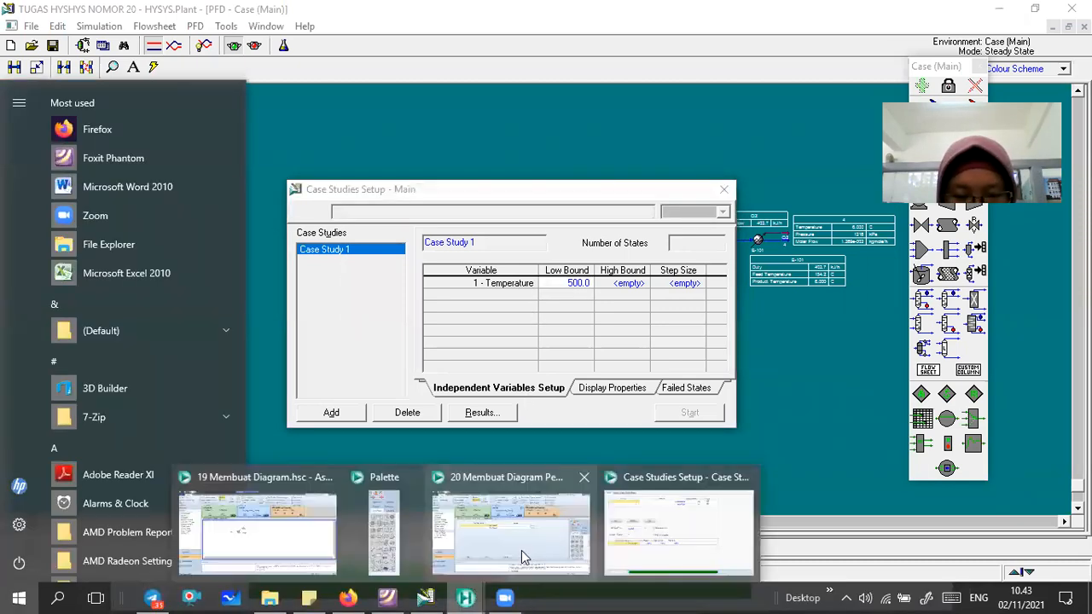
click(657, 543)
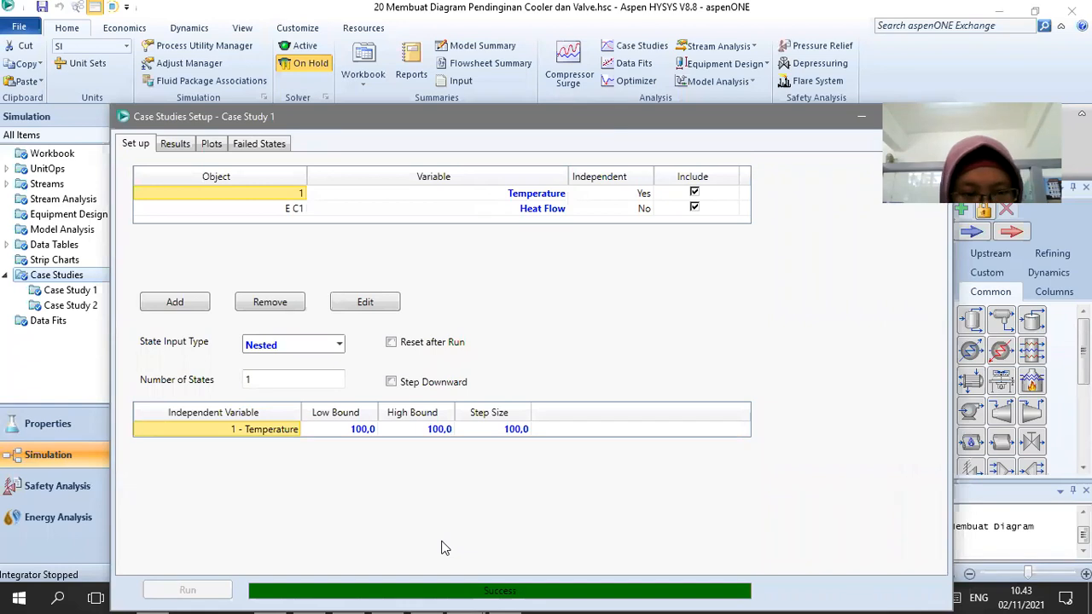
key(super)
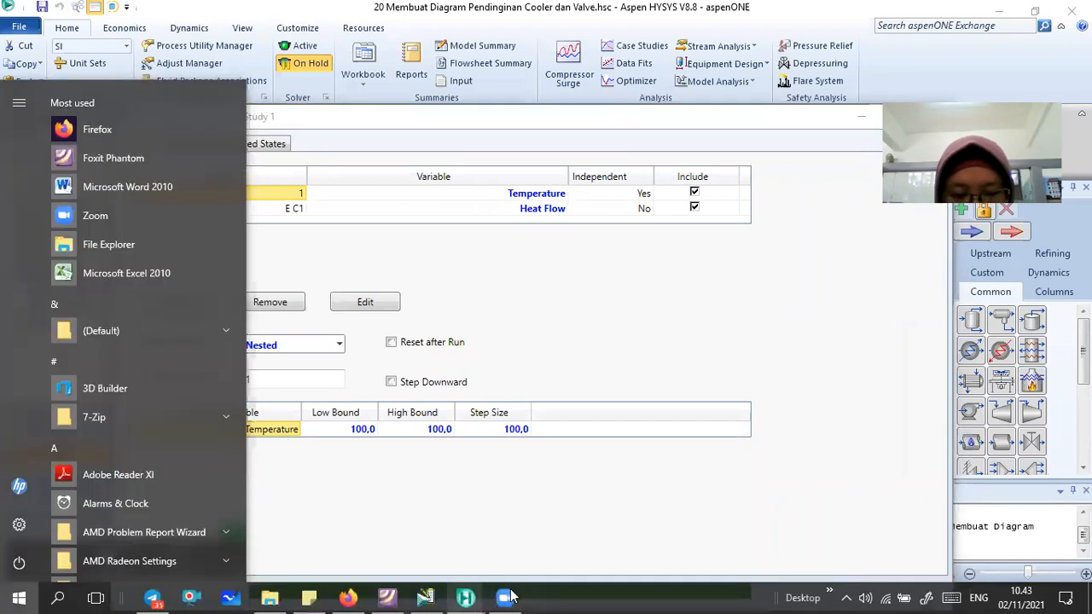
click(426, 597)
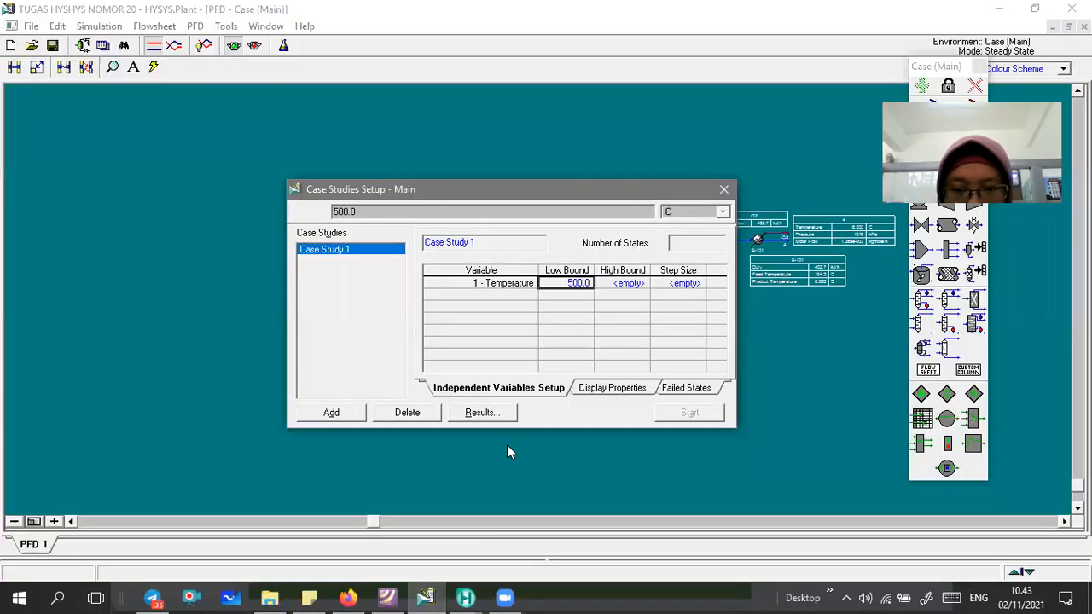
Set the high bound of stream 1's Temperature to 600 C and its step size to 20 C.
click(627, 285)
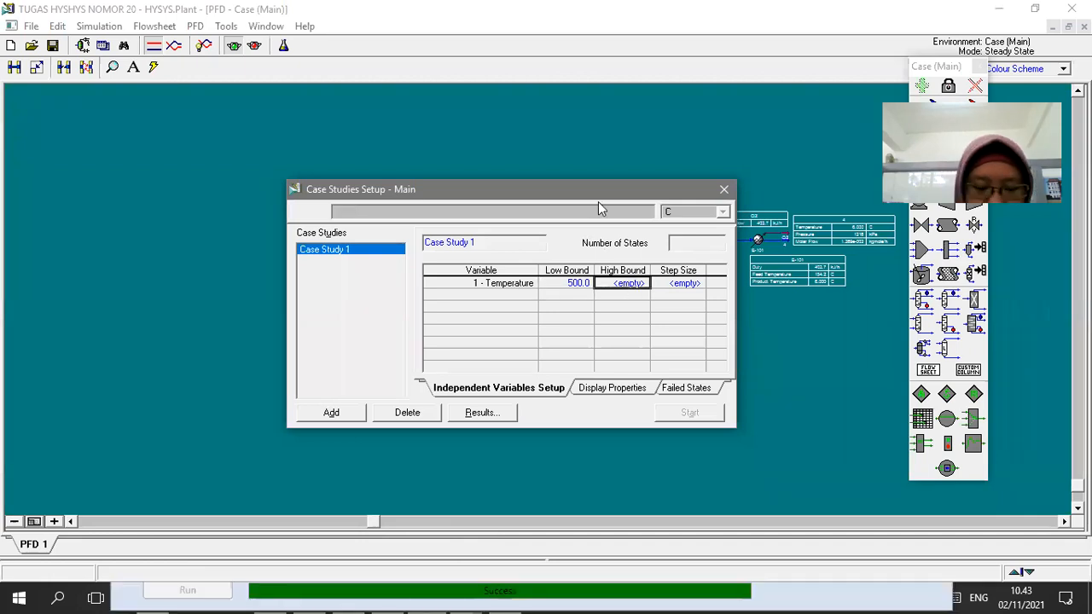
text(600)
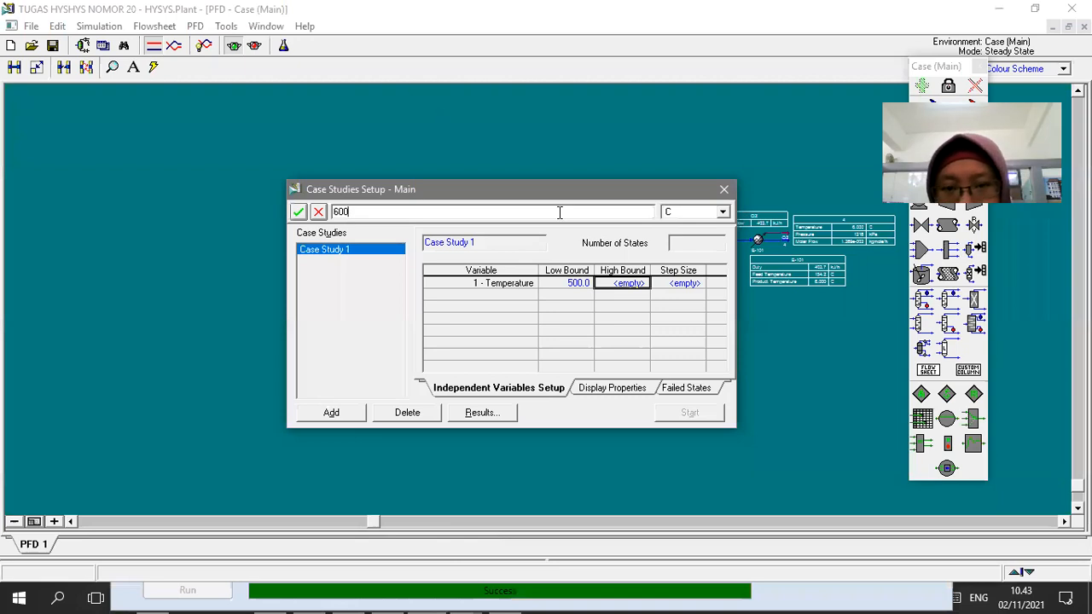
key(Return)
click(676, 283)
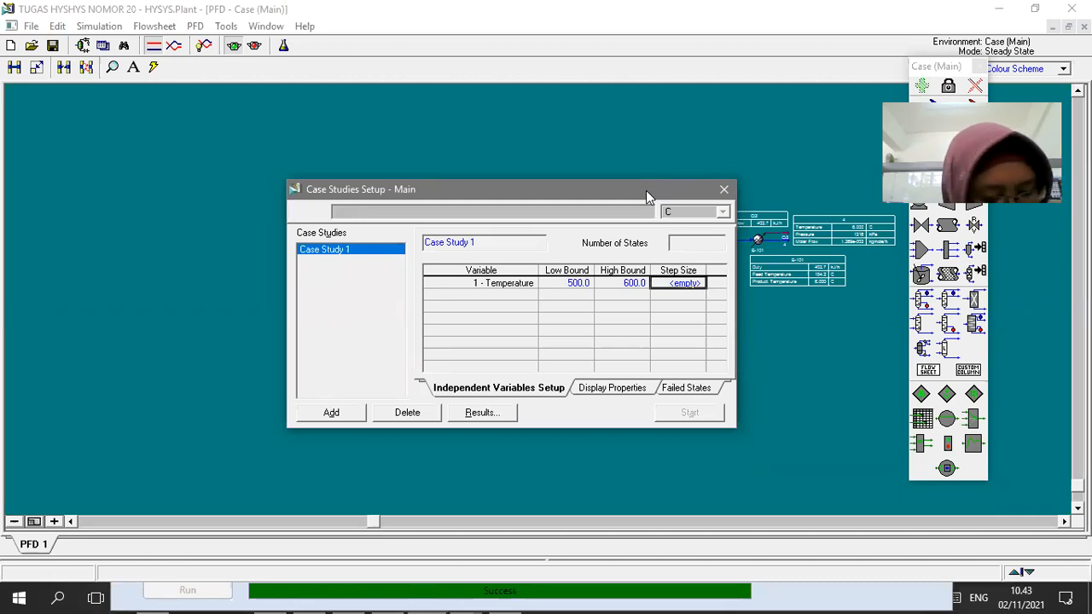
text(2)
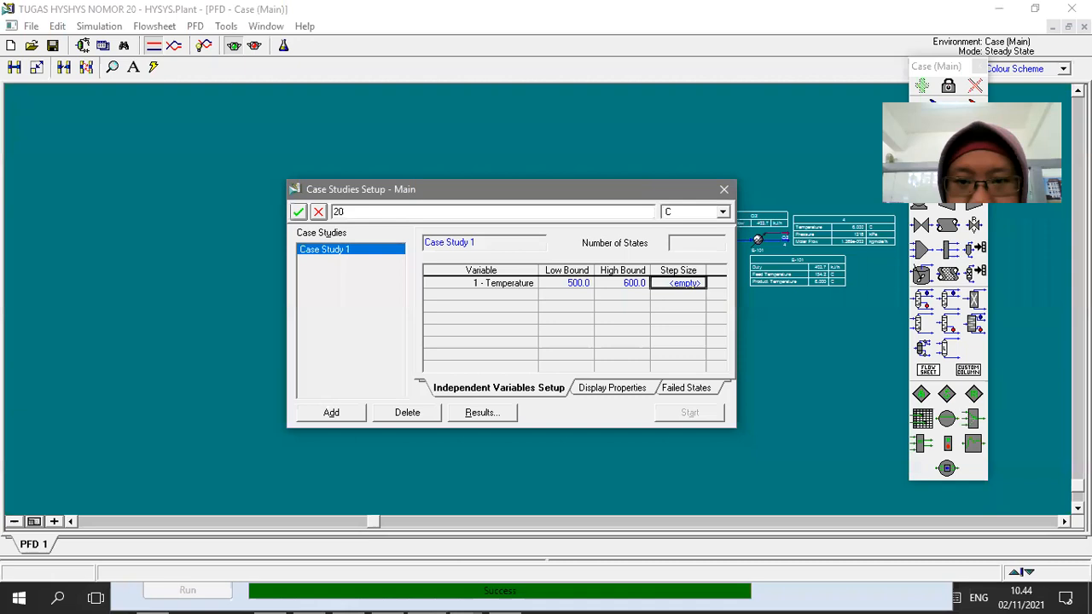
text(0)
key(Return)
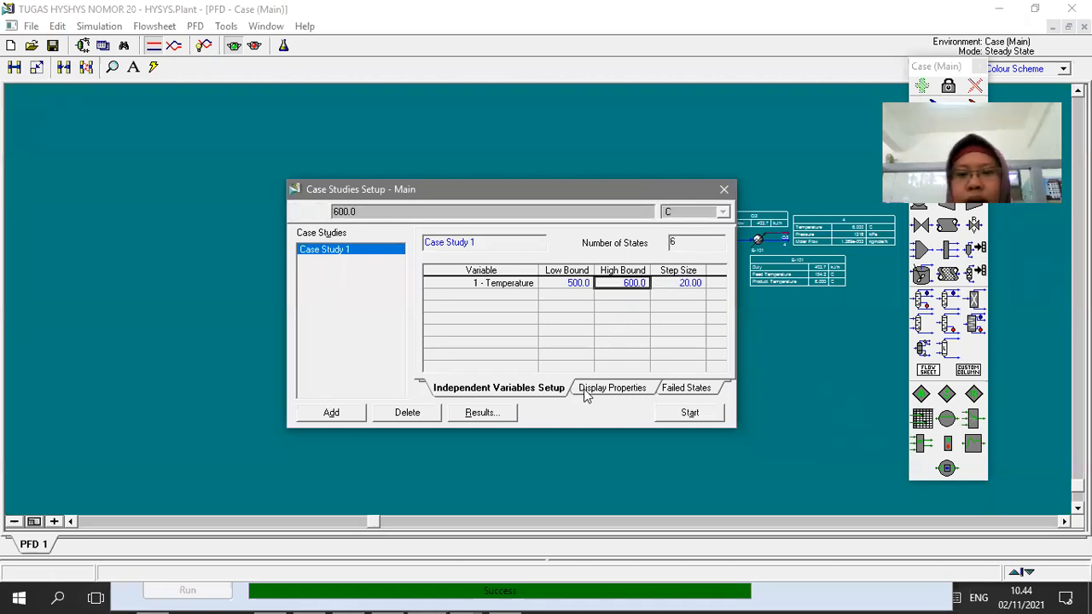
Run Case Study 1 over the 500 to 600 C range and display its results graph.
click(686, 415)
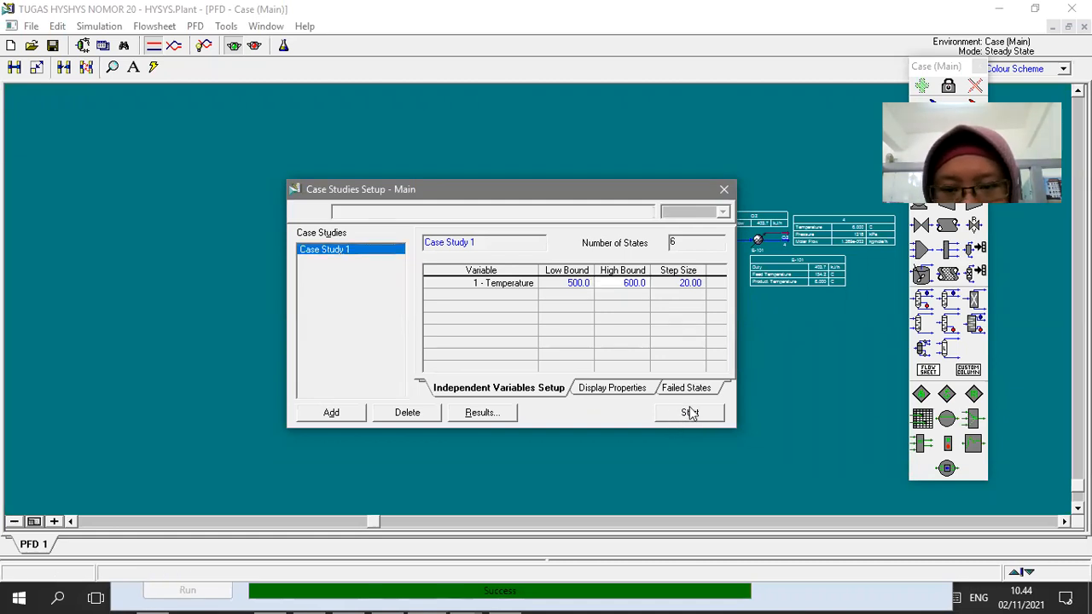
click(507, 415)
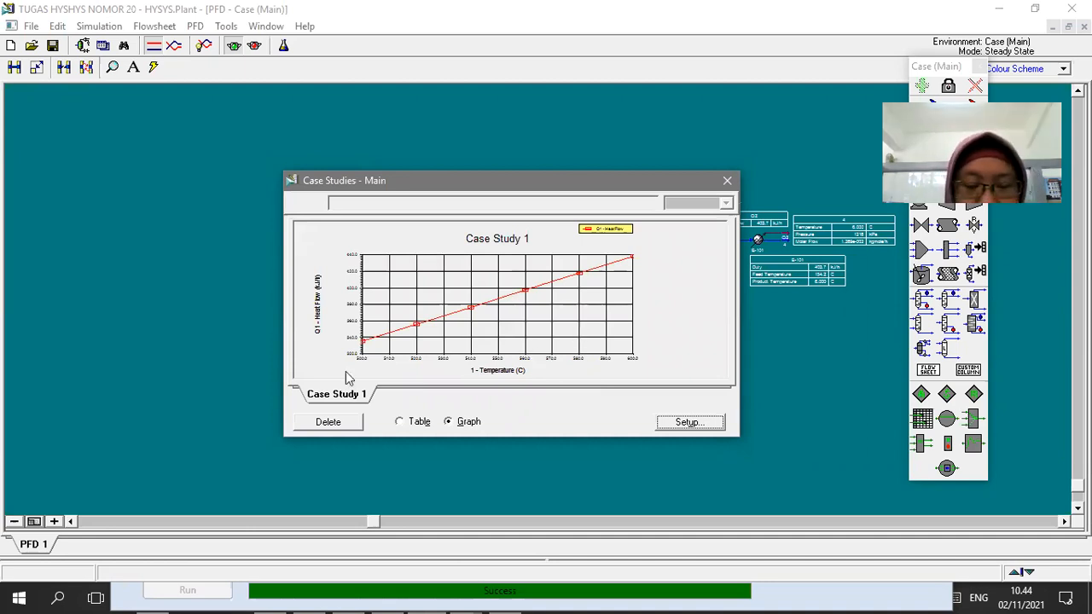
Return to the case study setup and widen stream 1's Temperature range to a low bound of 300 C and a high bound of 700 C.
click(687, 424)
click(562, 283)
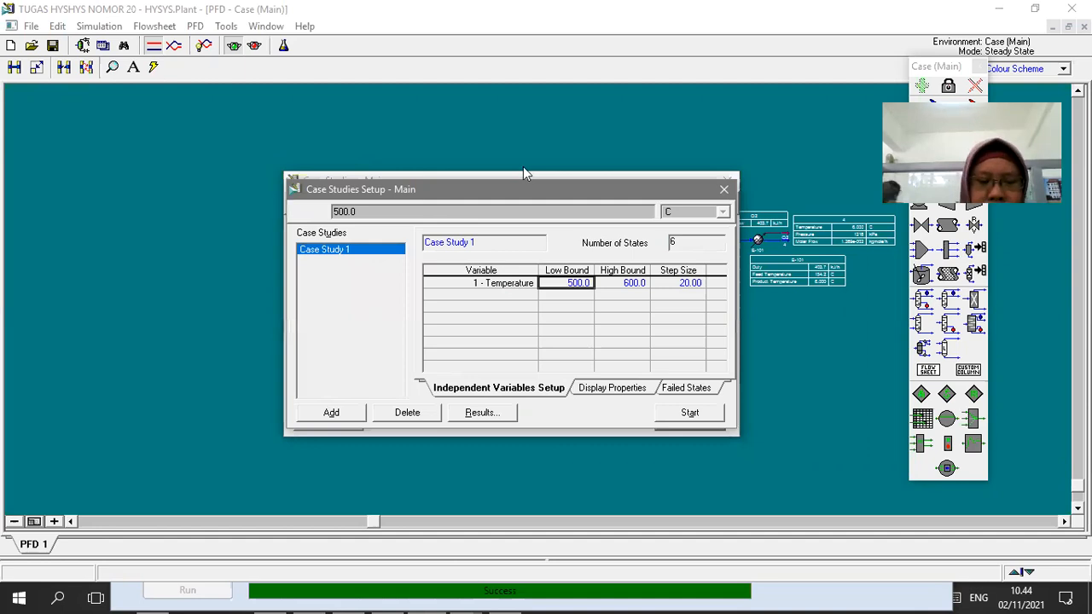
text(3)
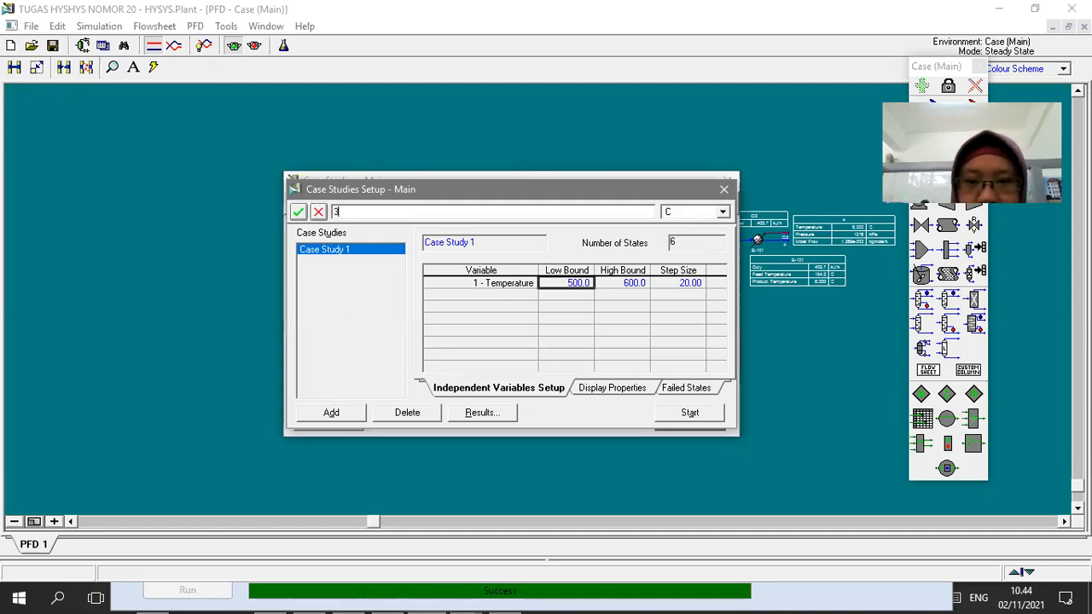
text(00)
click(623, 284)
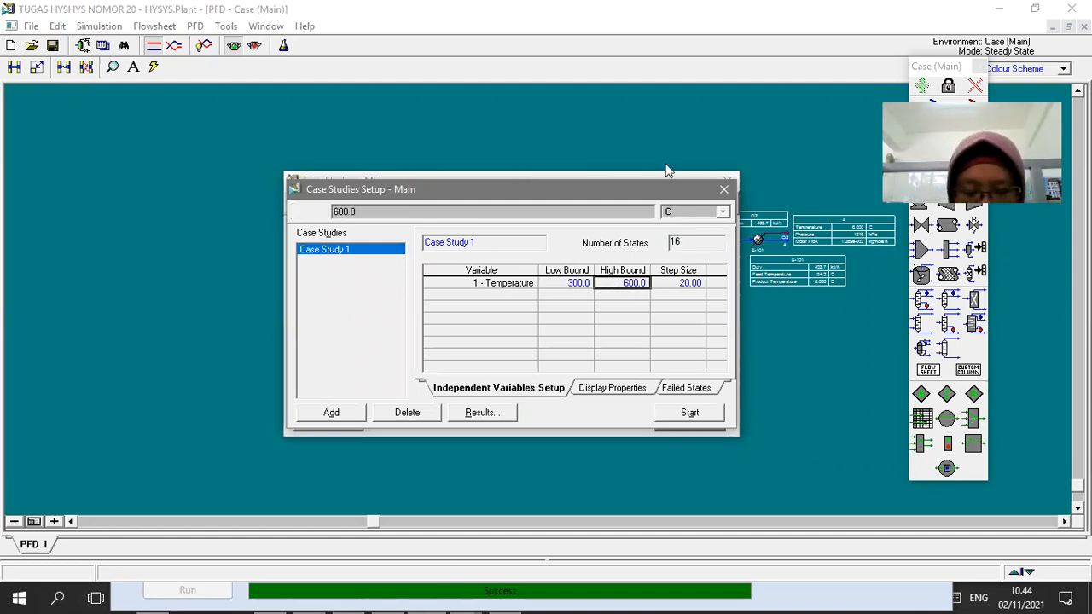
text(700)
click(574, 347)
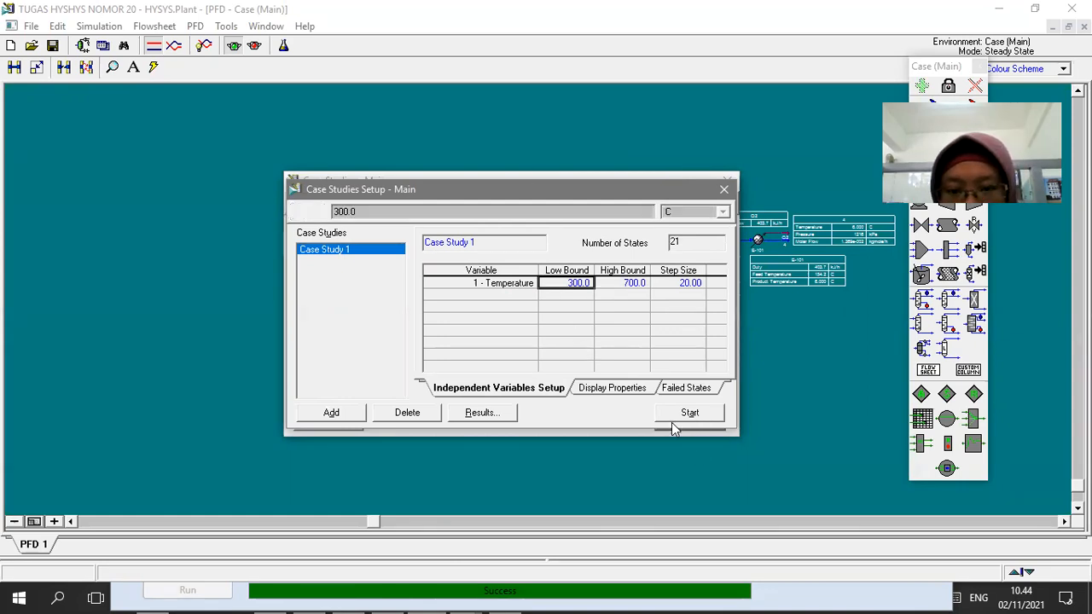
Rerun Case Study 1 with the widened temperature range and display the Q1 Heat Flow graph.
click(671, 419)
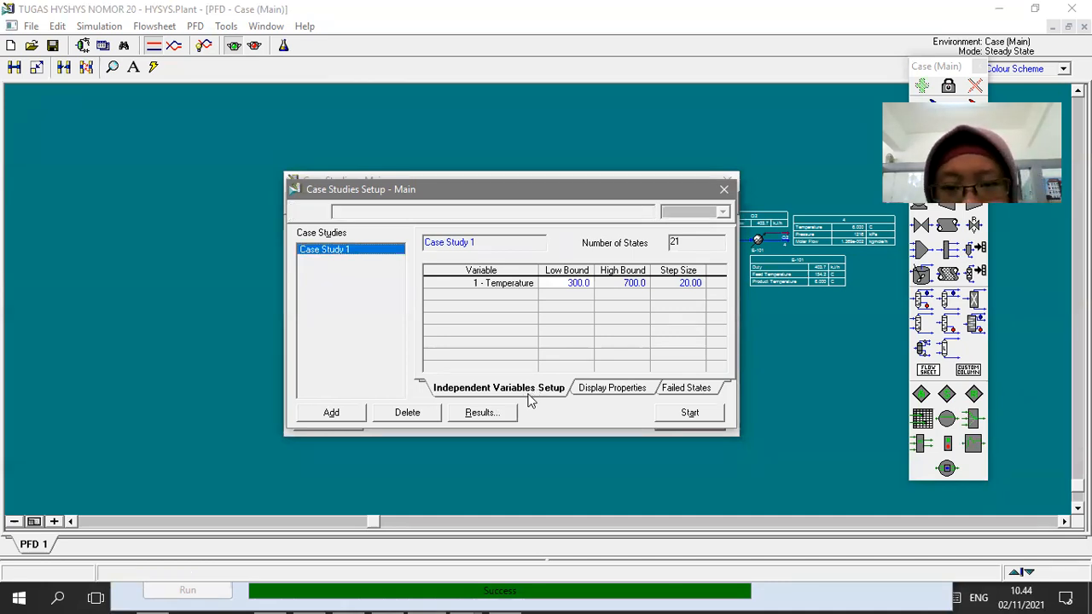
click(484, 414)
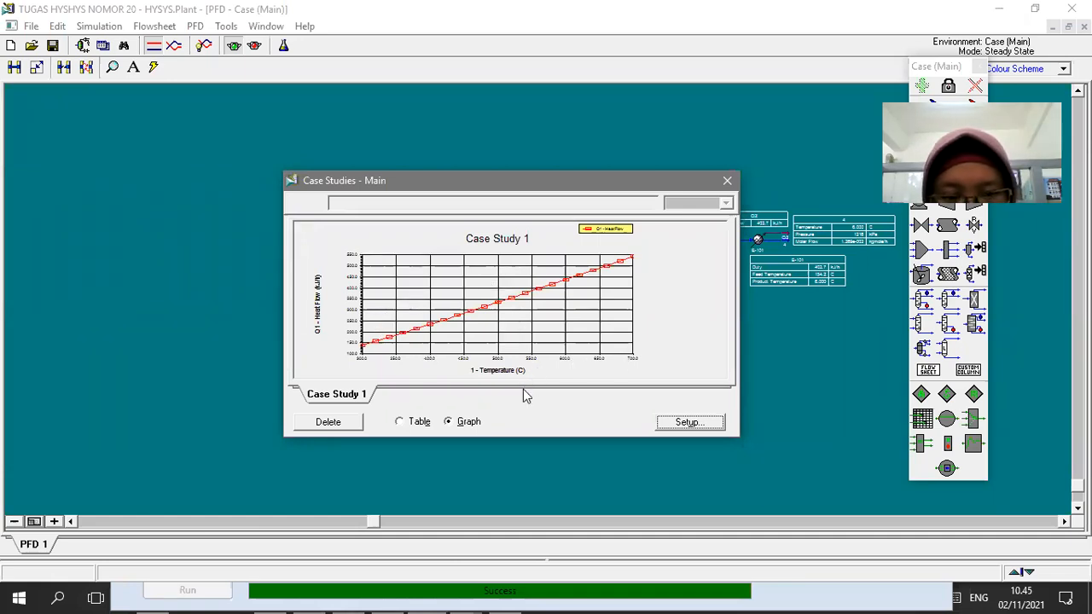
Reopen the case study setup and set the low bound of stream 1's Temperature back to 500 C.
click(689, 424)
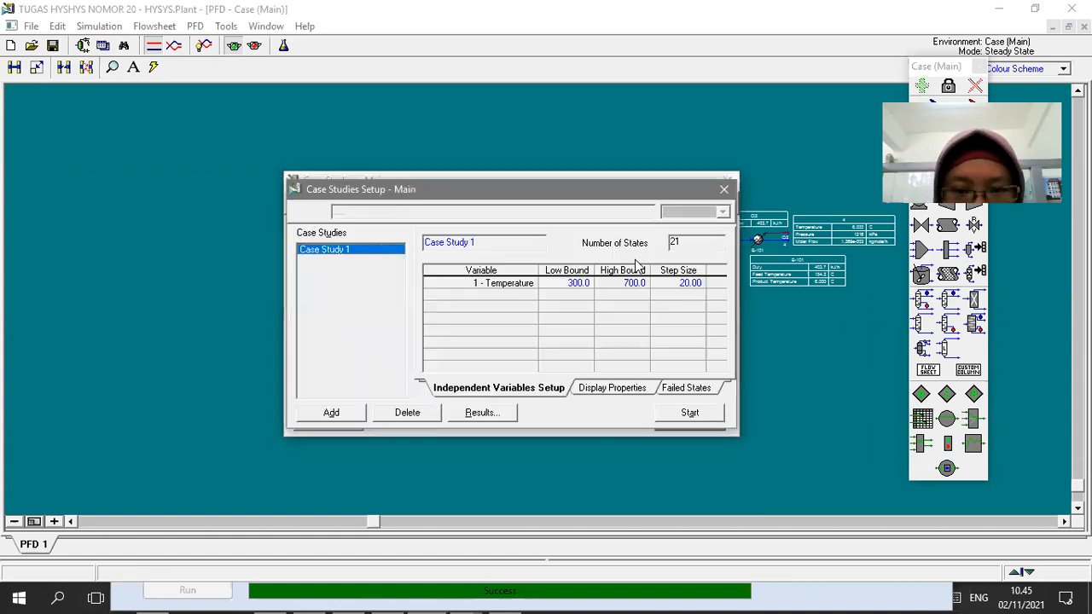
click(570, 286)
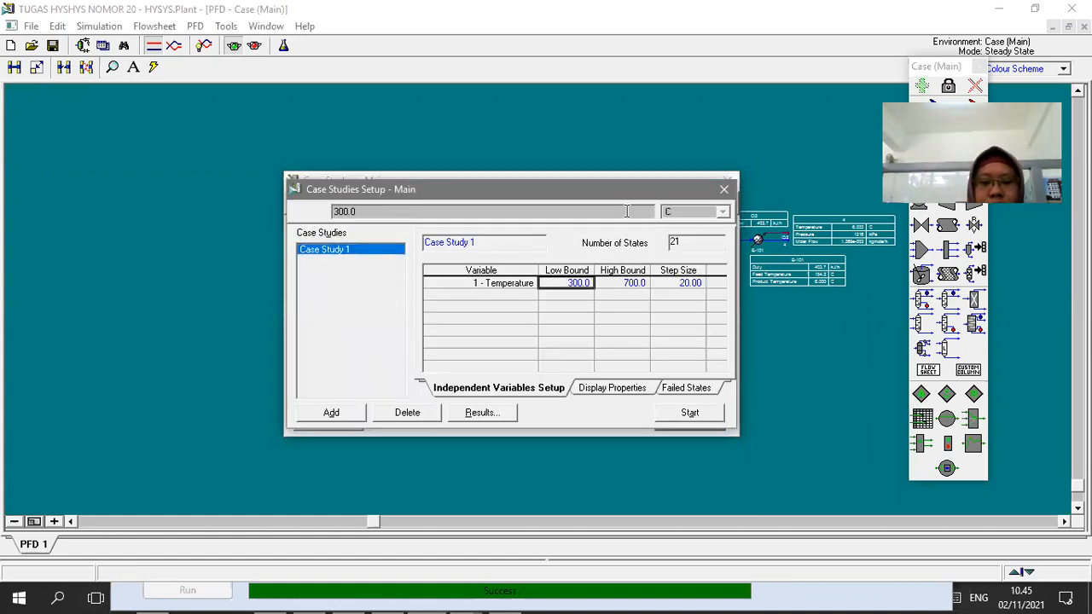
text(500)
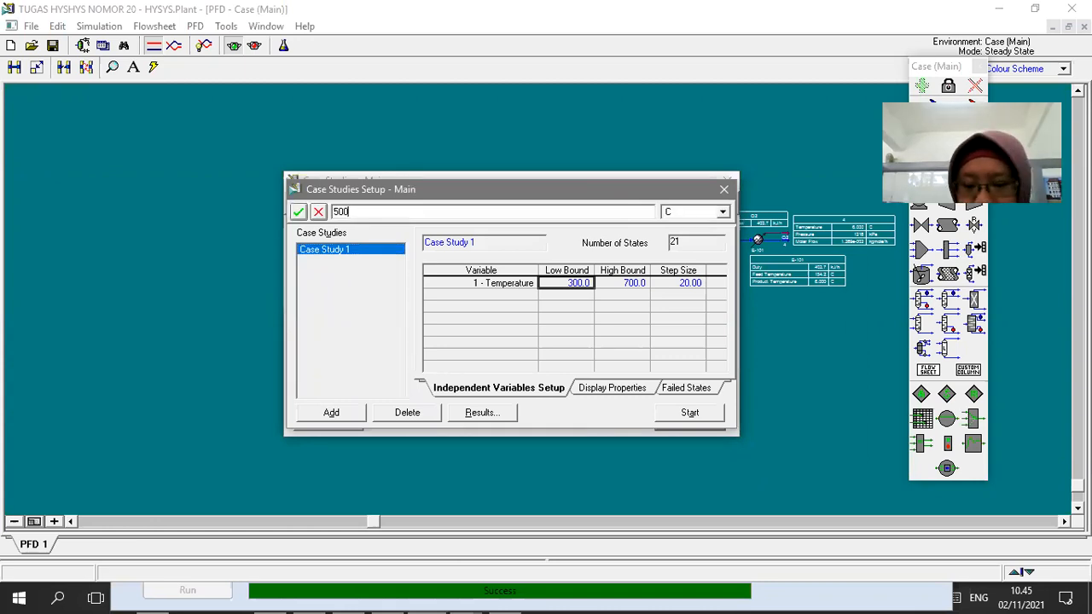
key(Return)
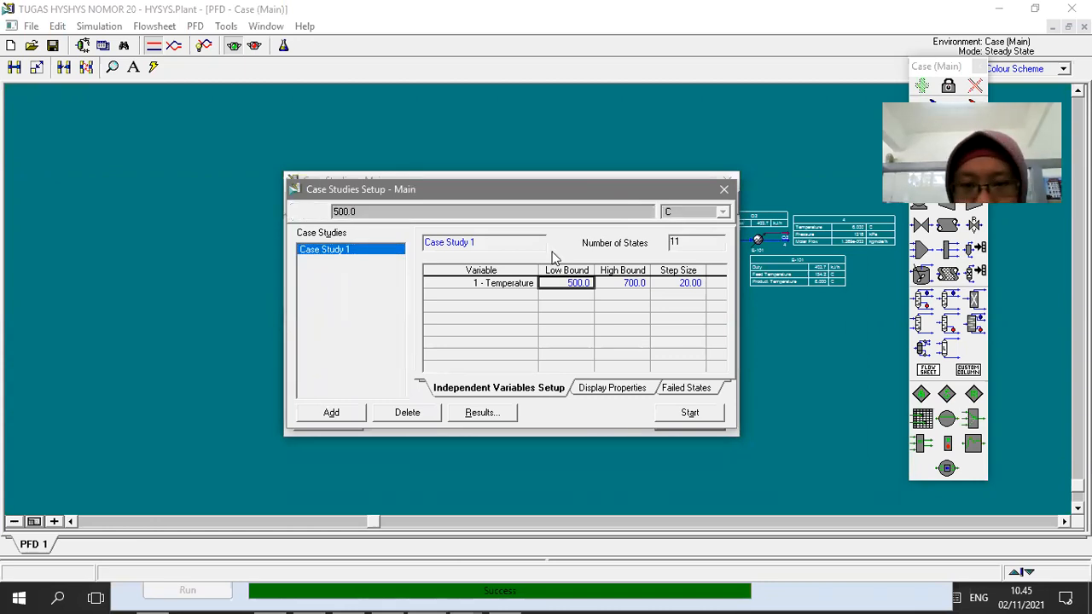
Try to set the high bound of stream 1's Temperature to 200 C, and close the case study setup.
click(631, 283)
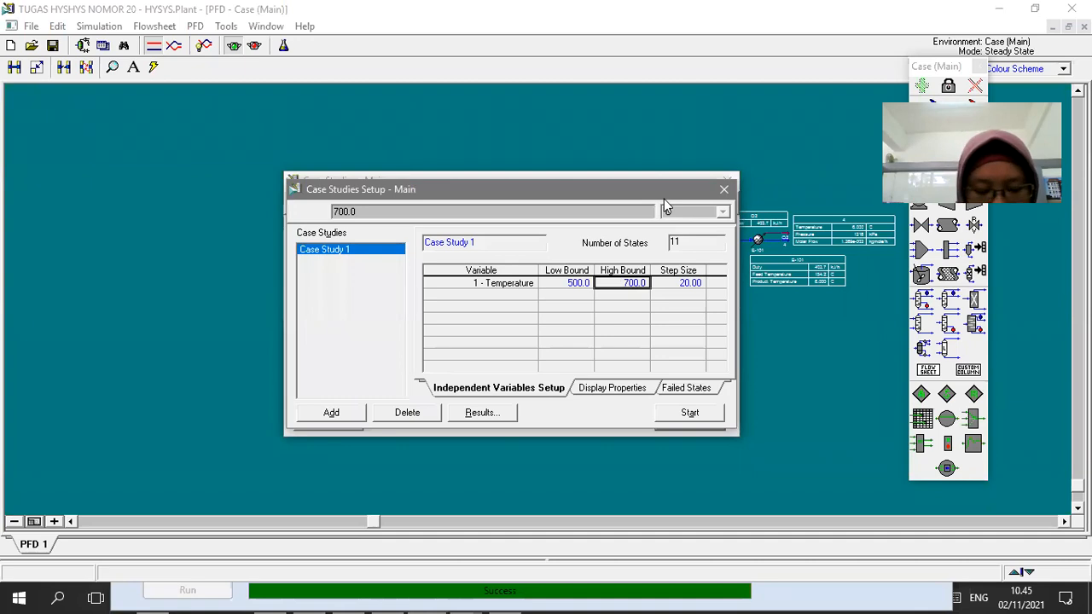
text(200)
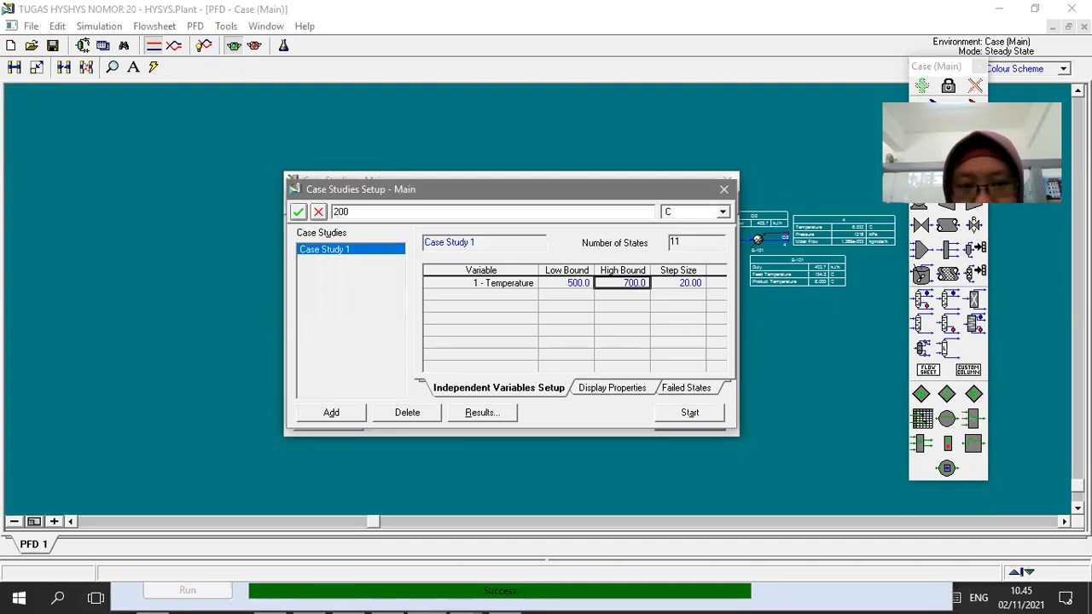
key(Return)
click(640, 286)
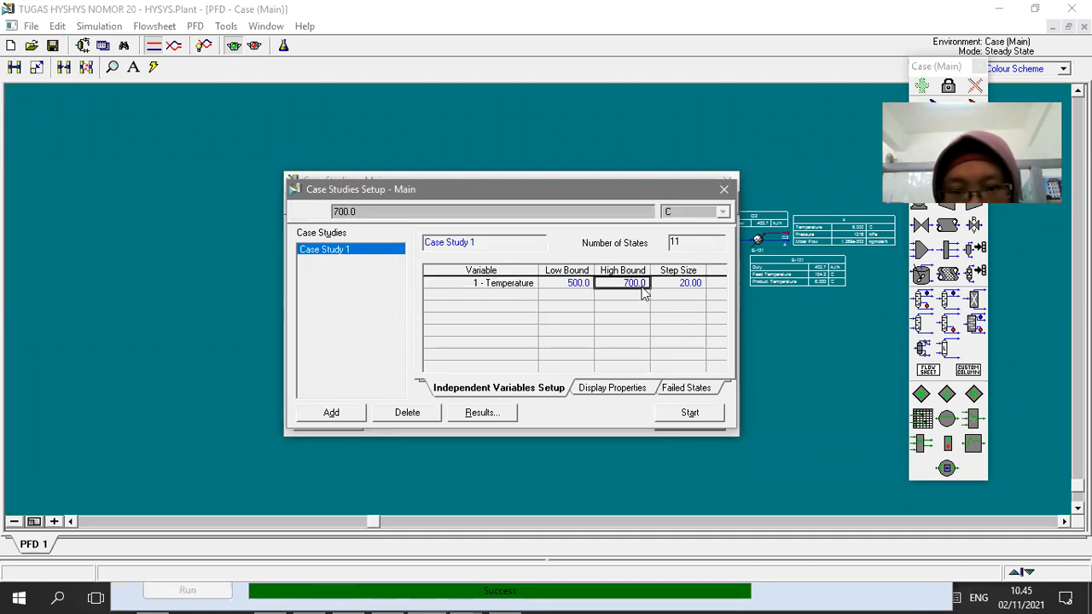
text(200)
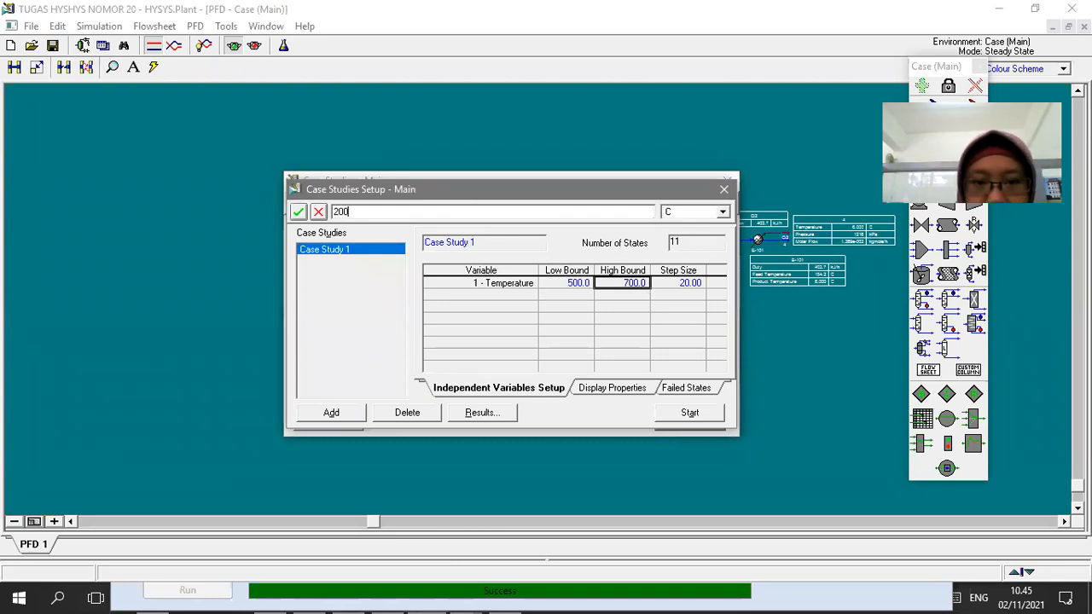
key(Return)
key(Tab)
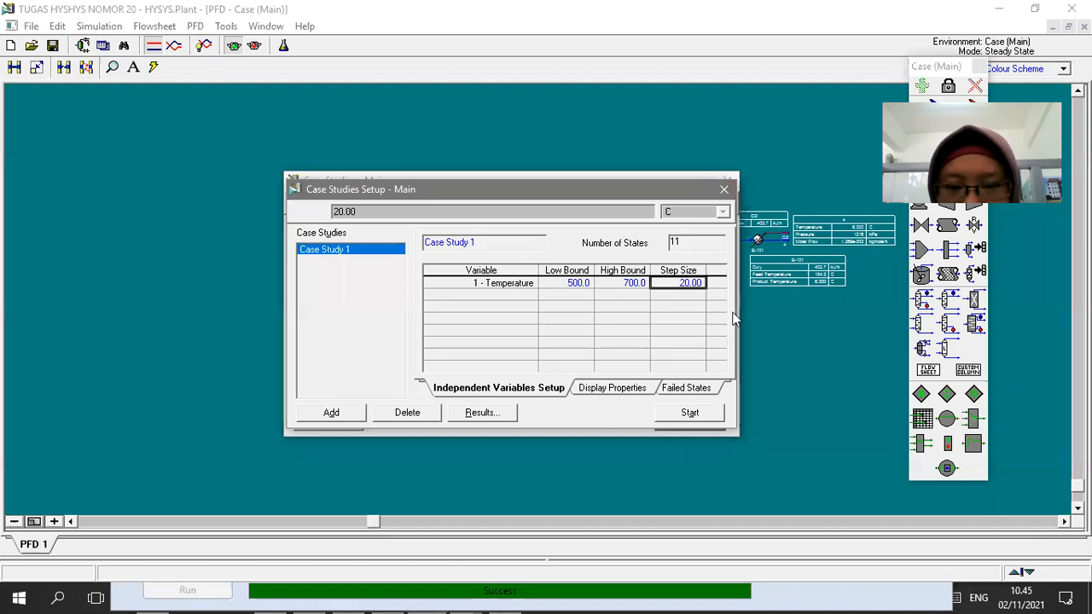
click(725, 189)
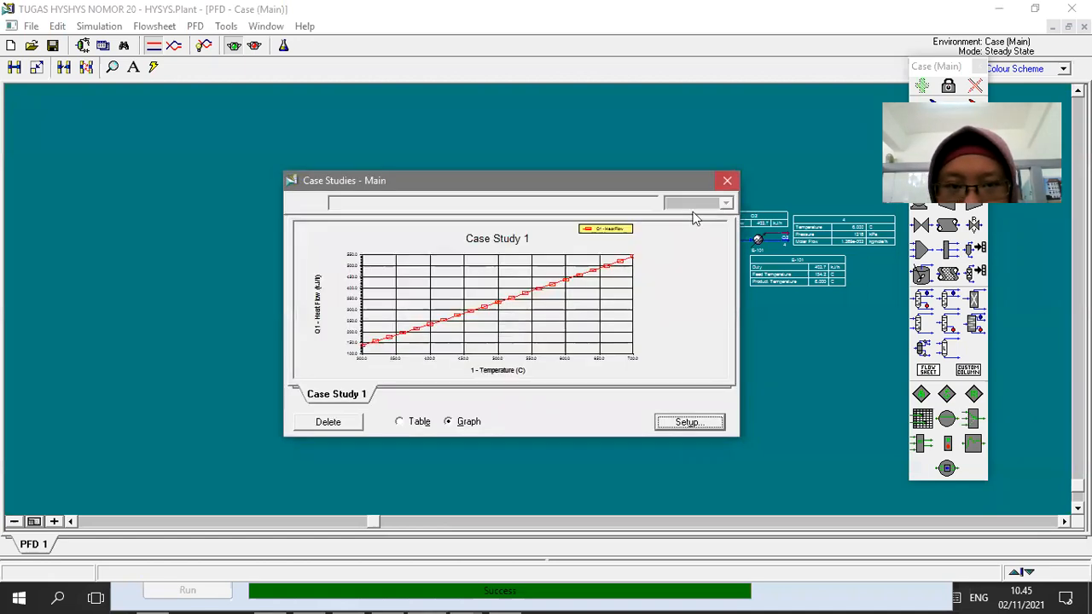
Close the case study results, add a second case study, and insert stream 4's Temperature as a DataBook variable.
click(727, 179)
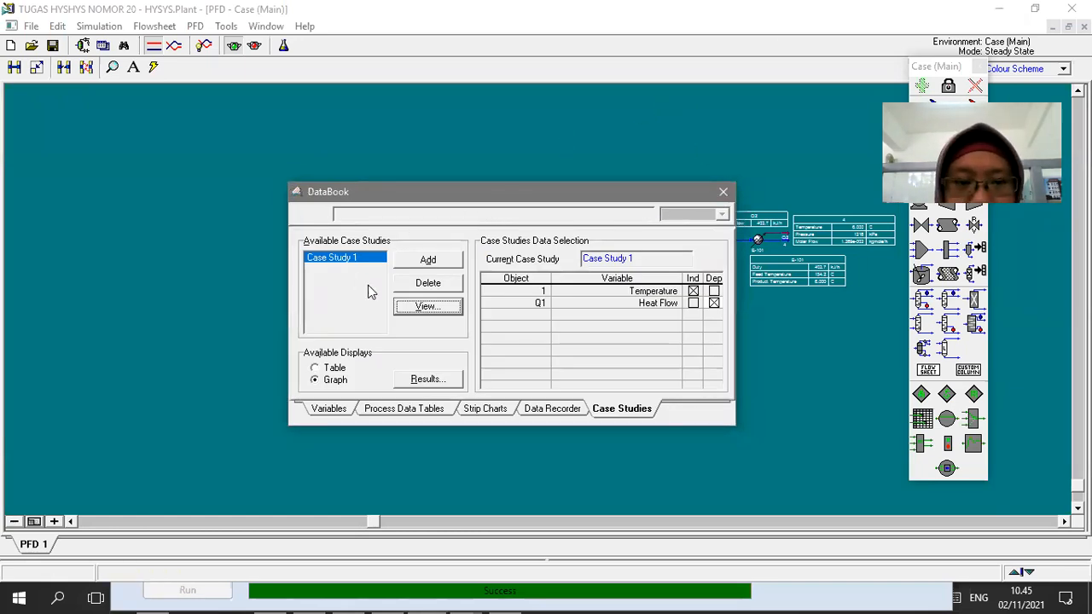
click(440, 260)
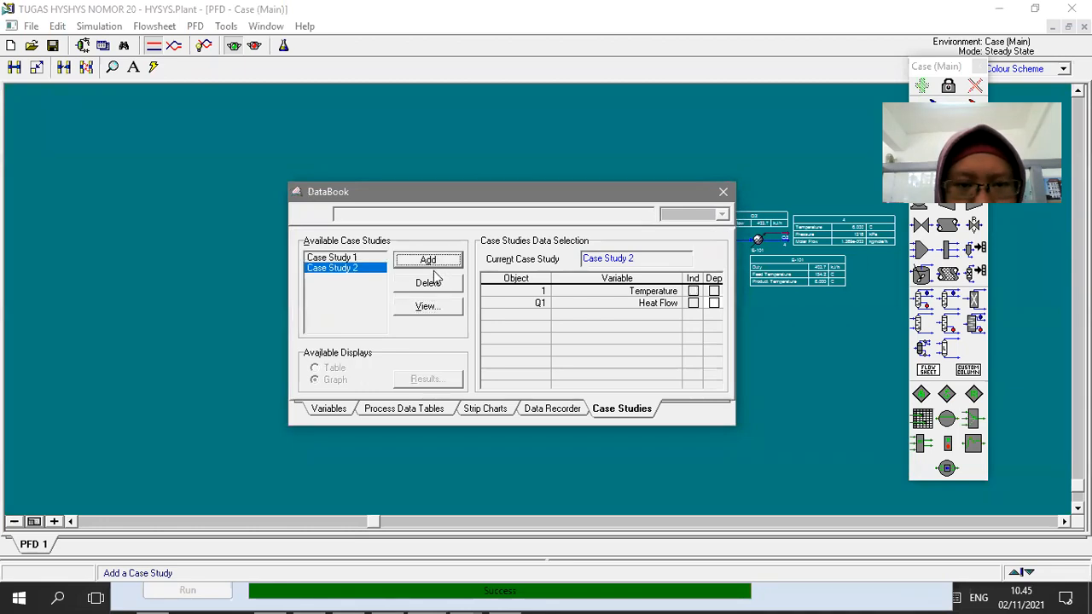
click(329, 408)
click(671, 297)
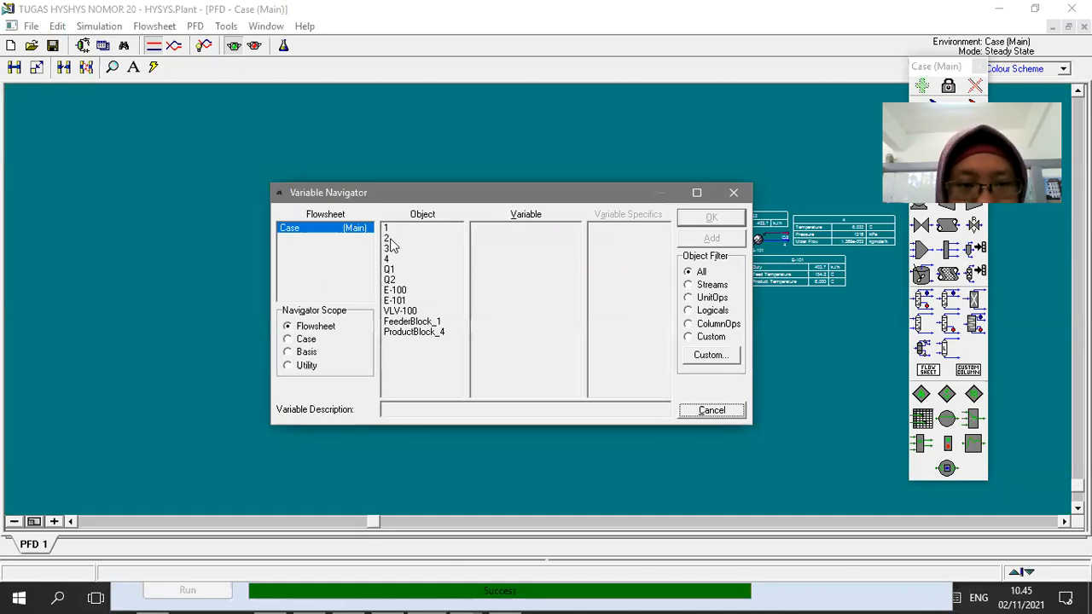
drag(543, 196, 467, 346)
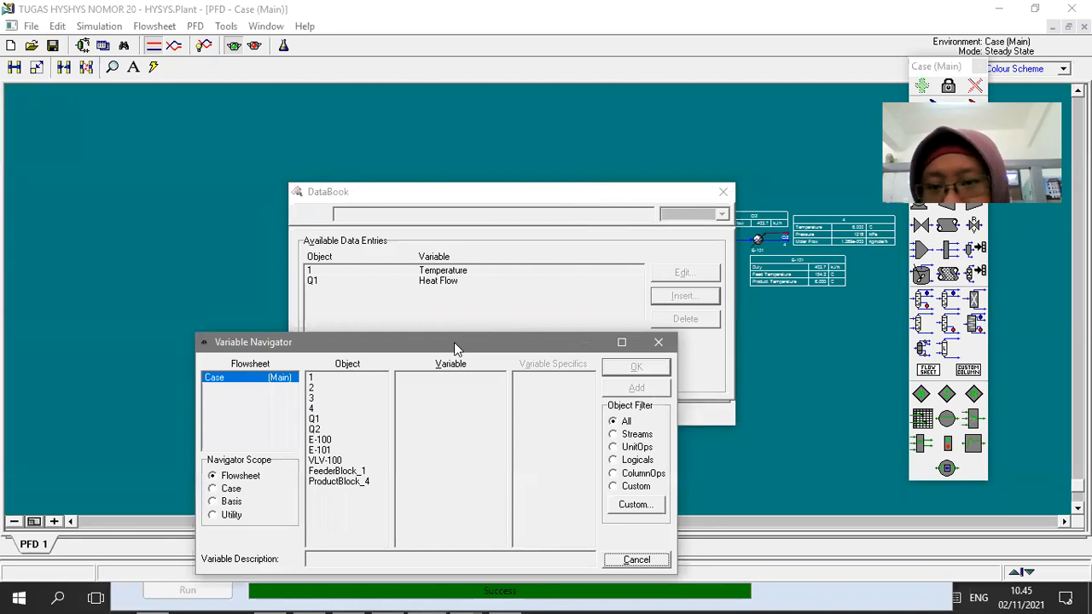
drag(454, 342, 516, 183)
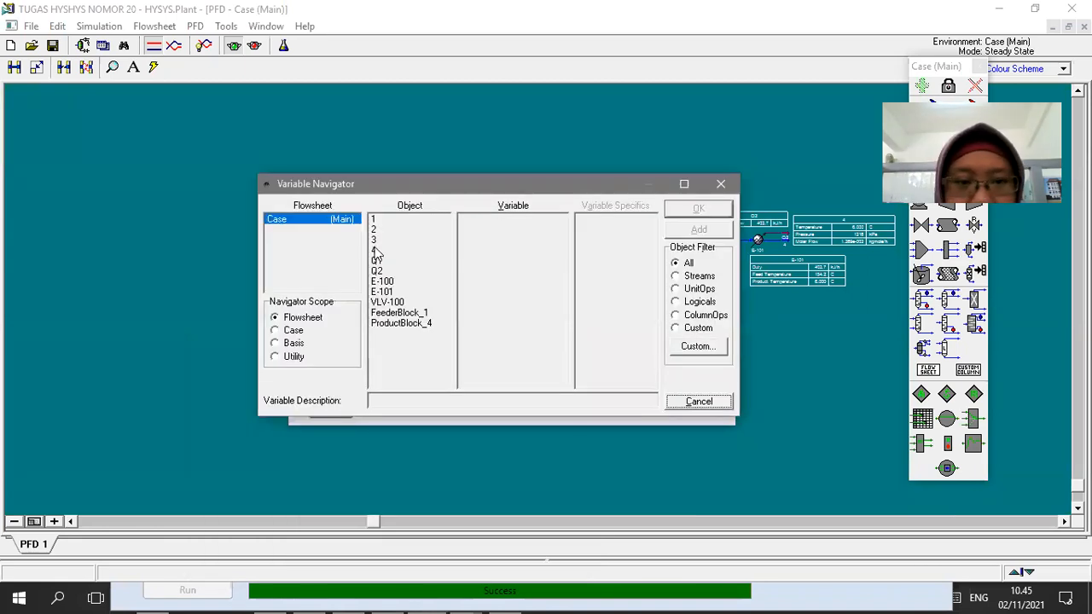
click(375, 250)
drag(561, 234, 560, 354)
click(508, 282)
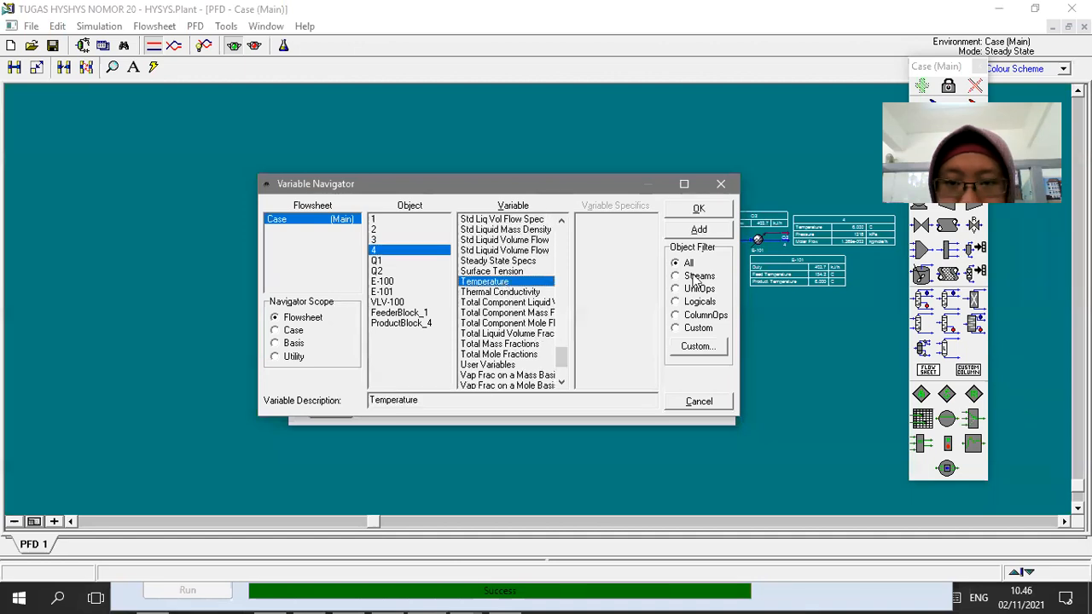
click(699, 208)
Insert Q2's Heat Flow into the DataBook's data entries.
click(683, 295)
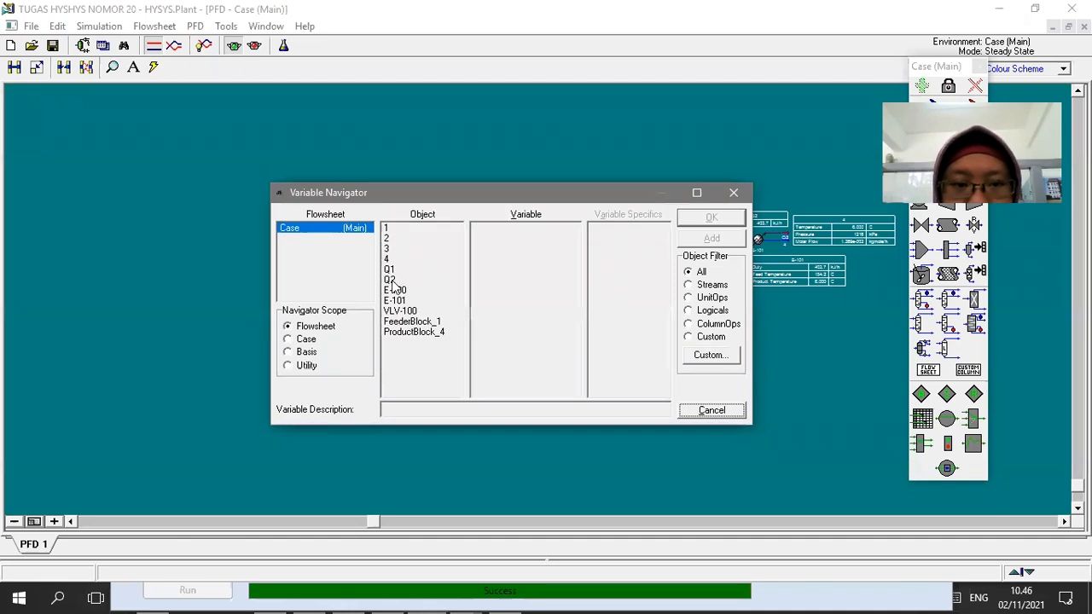
click(391, 280)
click(497, 229)
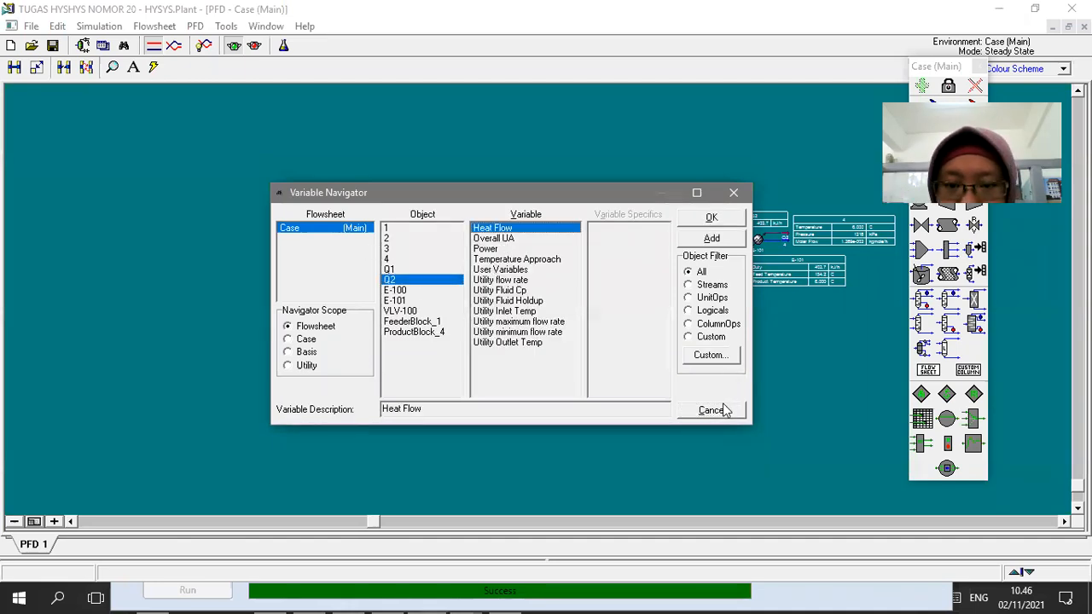
click(721, 220)
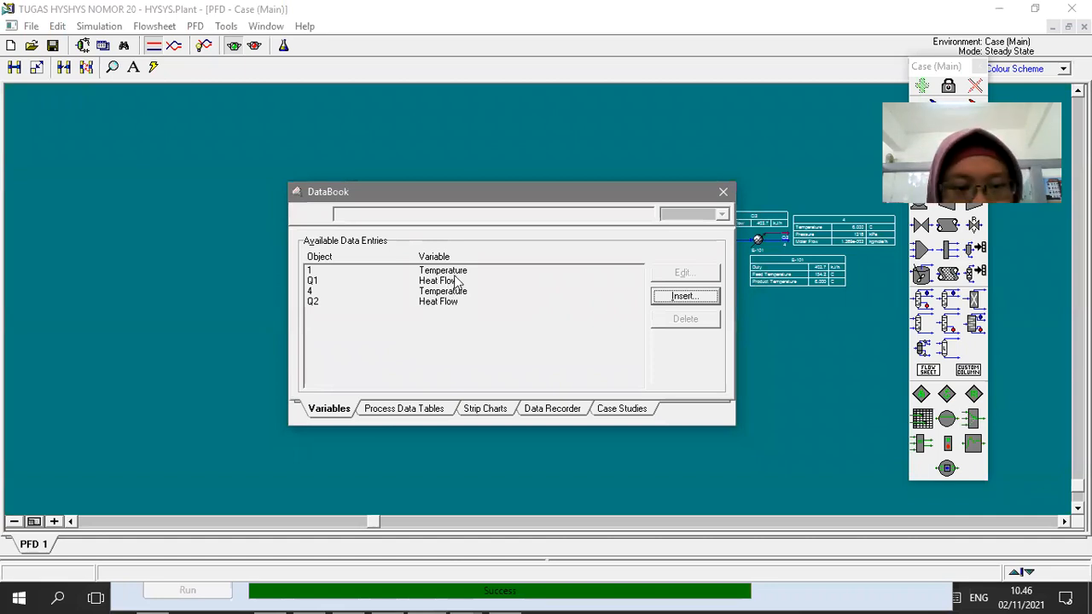
In Case Study 2, mark stream 4's Temperature as independent and Q2's Heat Flow as dependent.
click(623, 410)
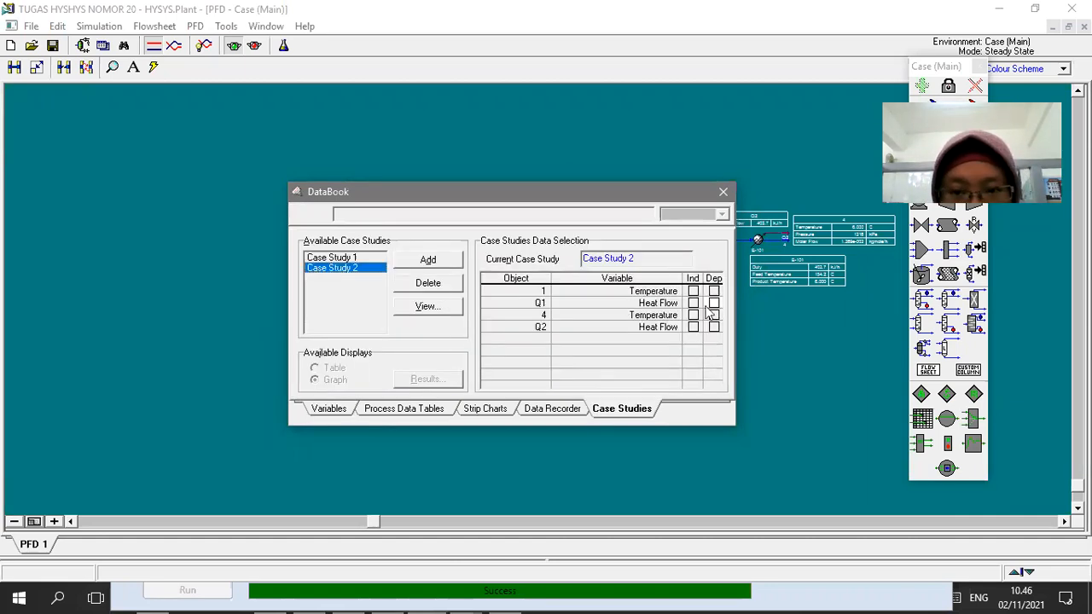
click(692, 315)
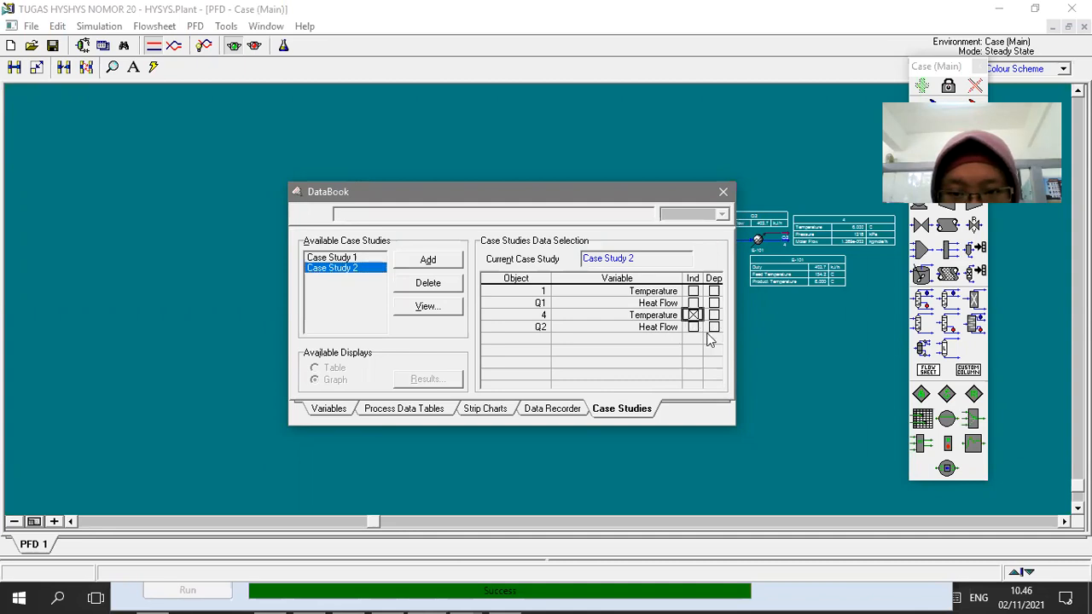
click(713, 327)
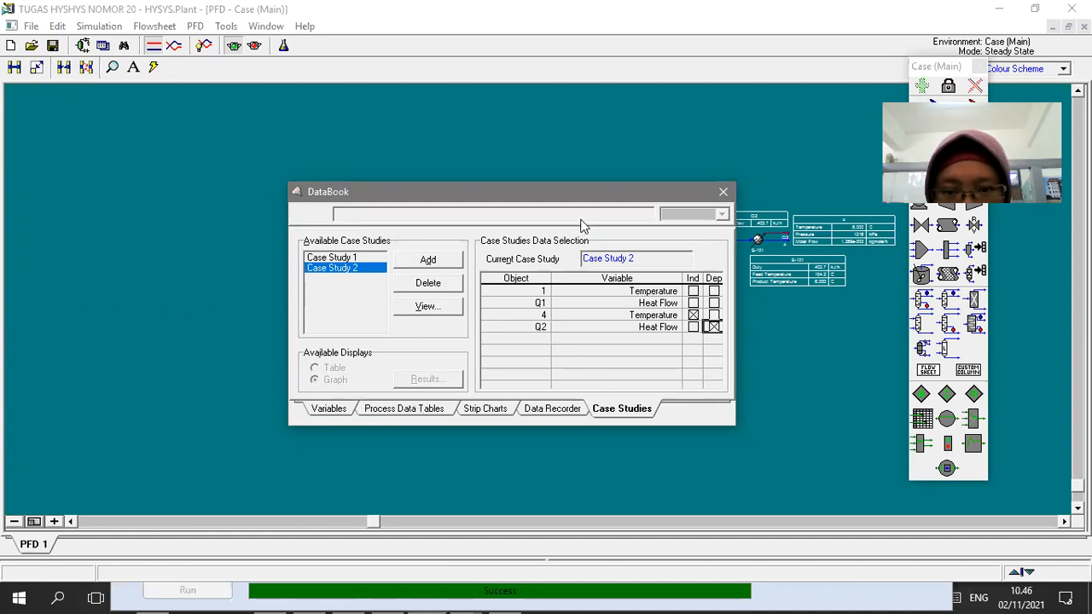
Open Case Study 2's setup and give stream 4's Temperature a low bound of 6 C, high bound of 10 C and step size of 20 C.
click(427, 306)
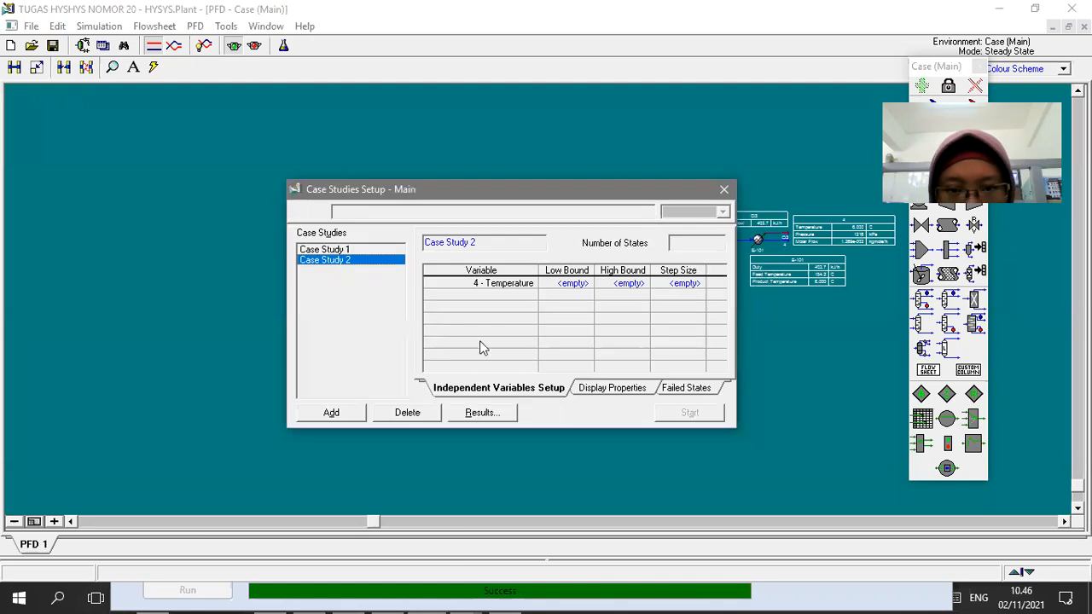
click(568, 285)
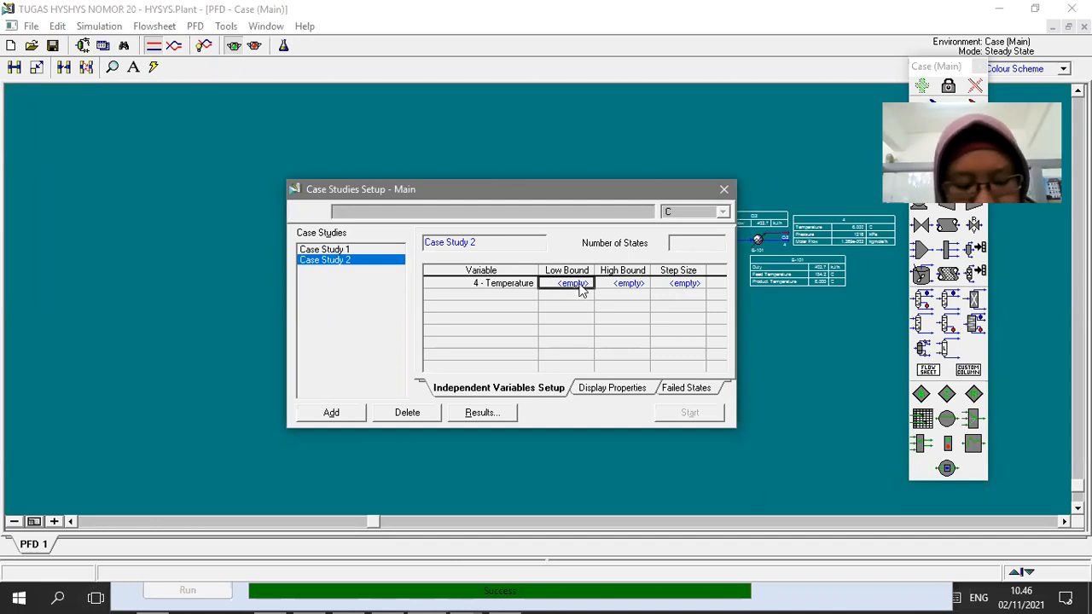
text(1)
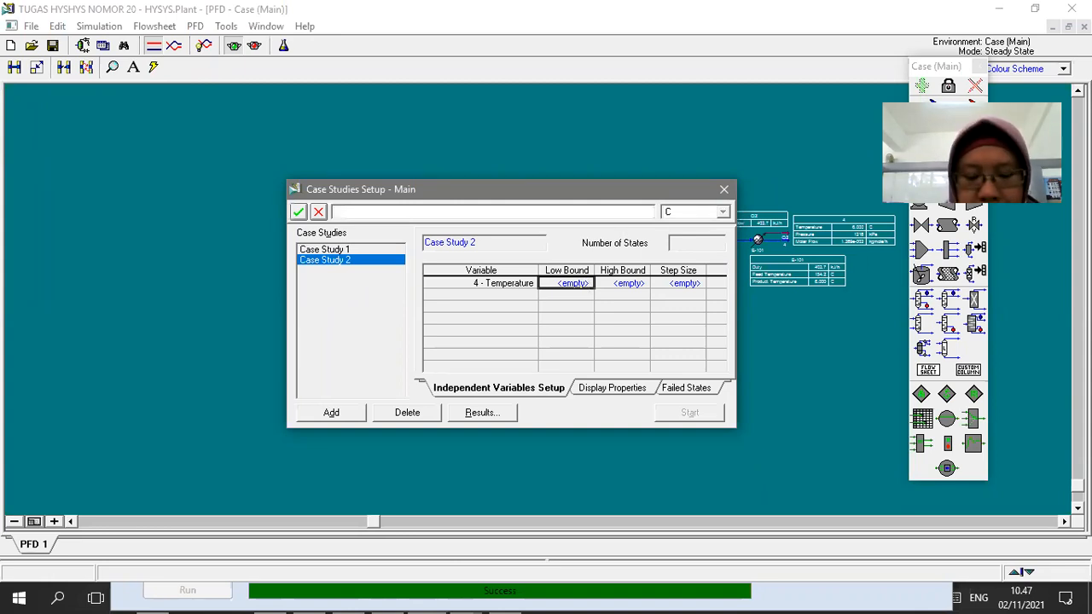
click(623, 283)
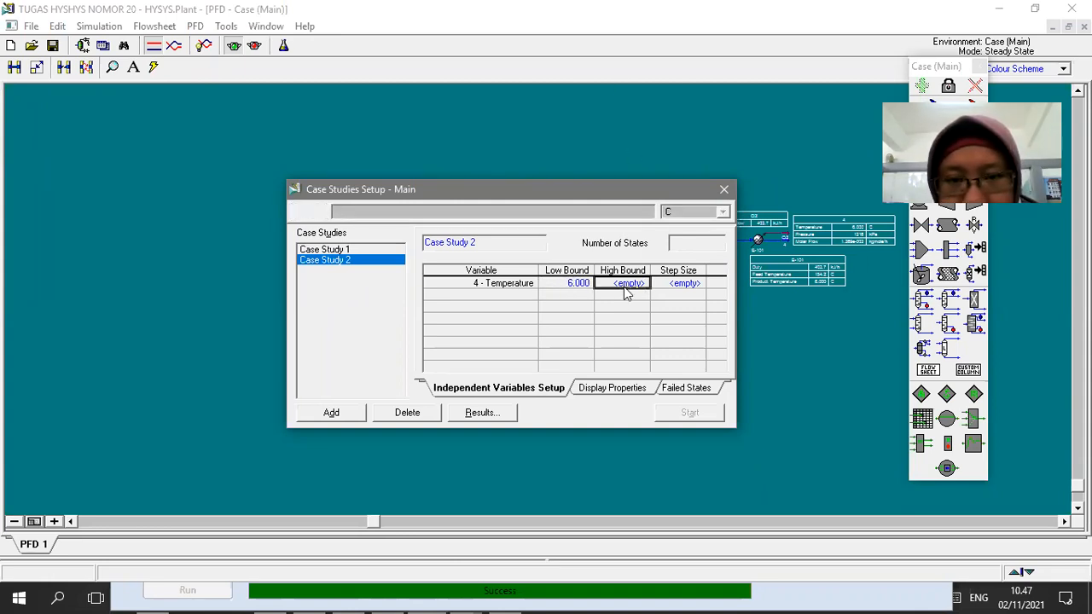
text(10)
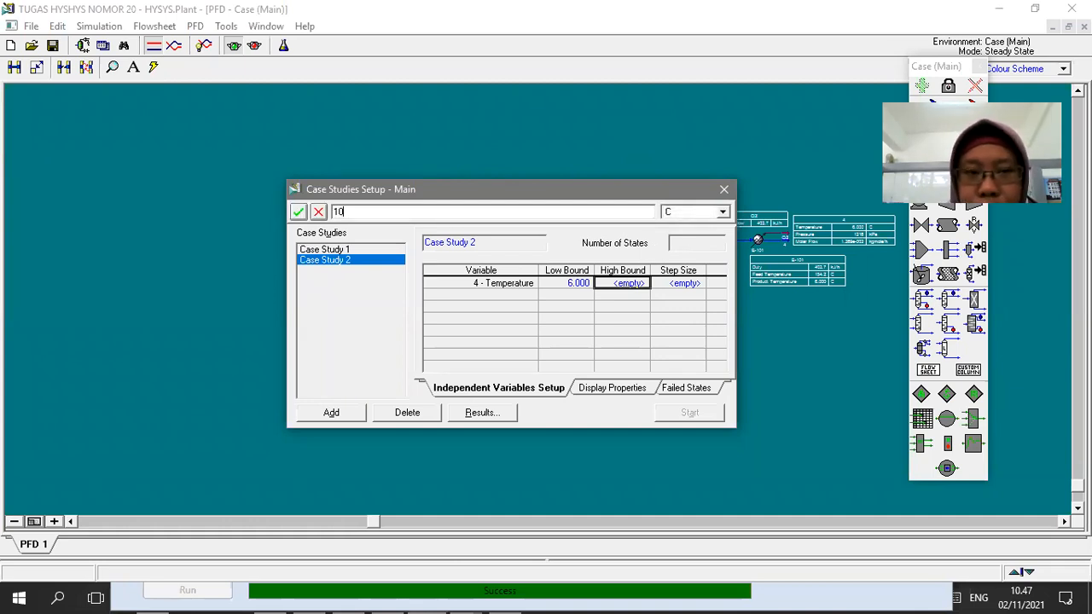
key(Return)
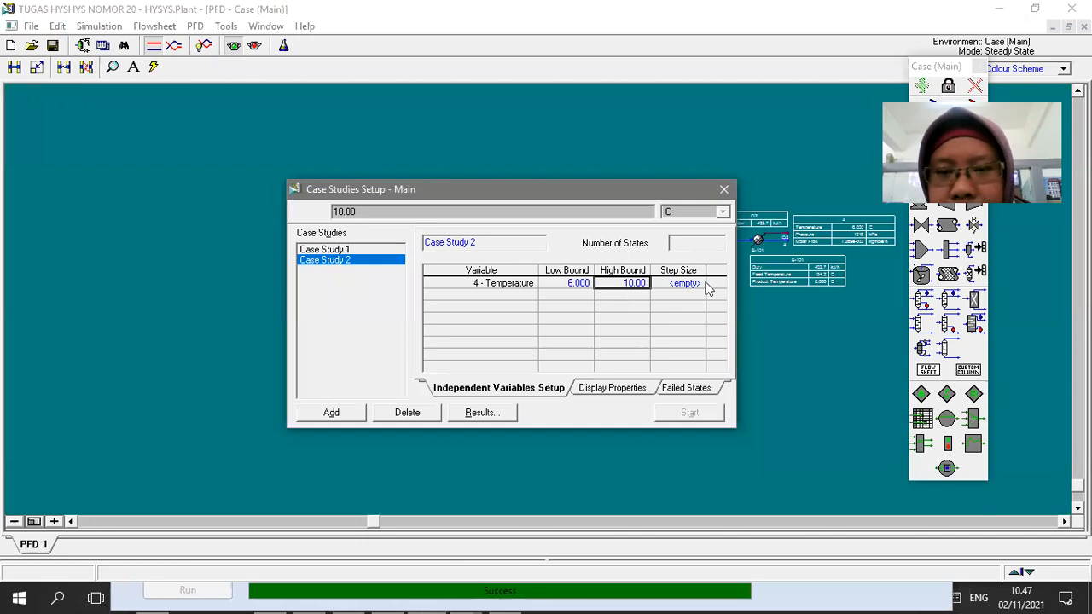
key(Tab)
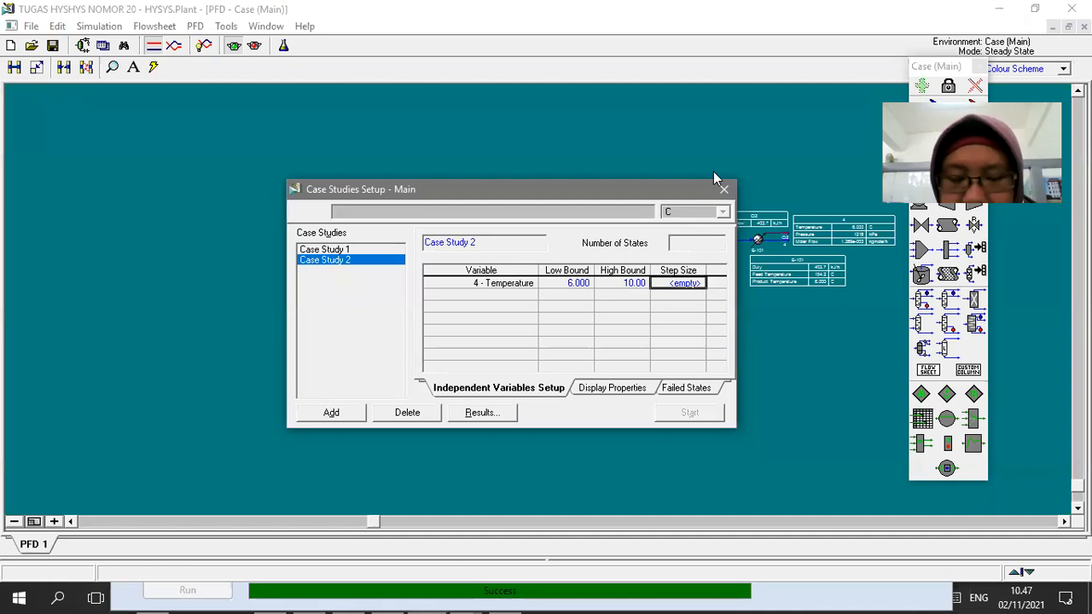
text(20)
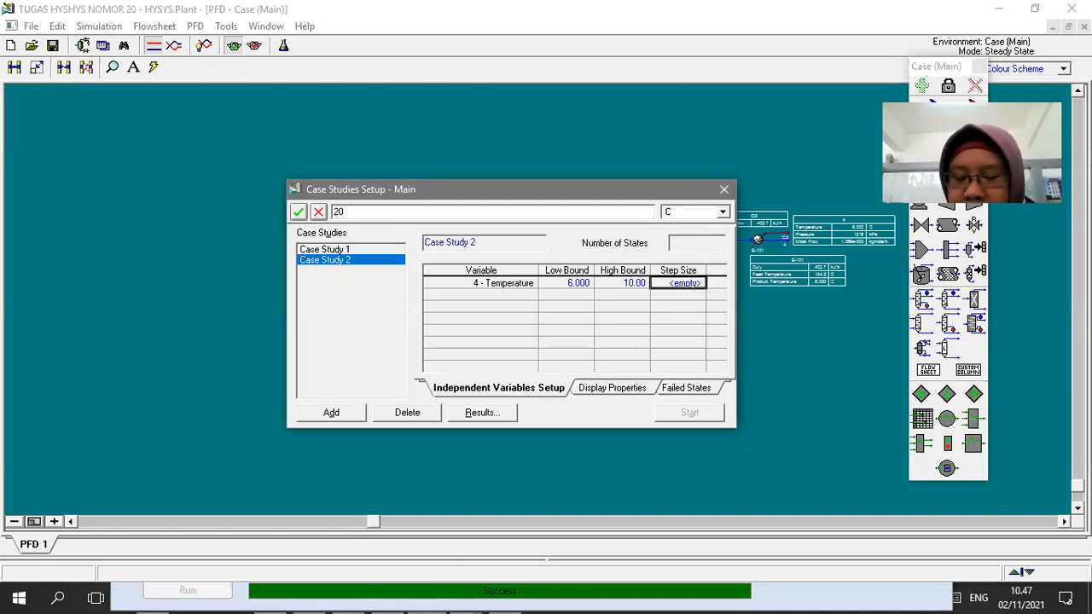
click(616, 323)
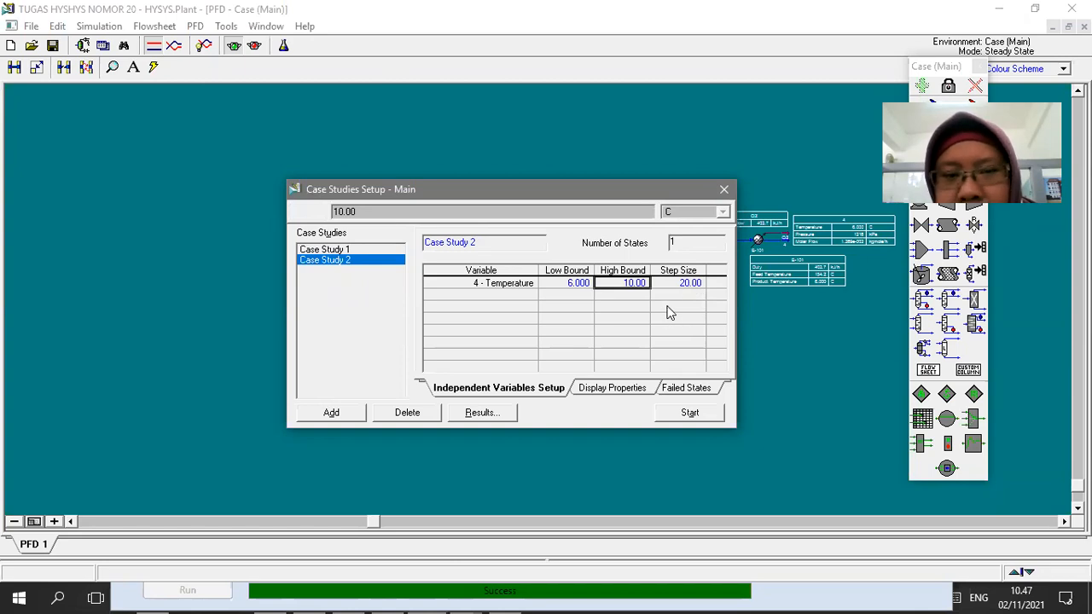
Run Case Study 2 and display its results graph.
click(683, 245)
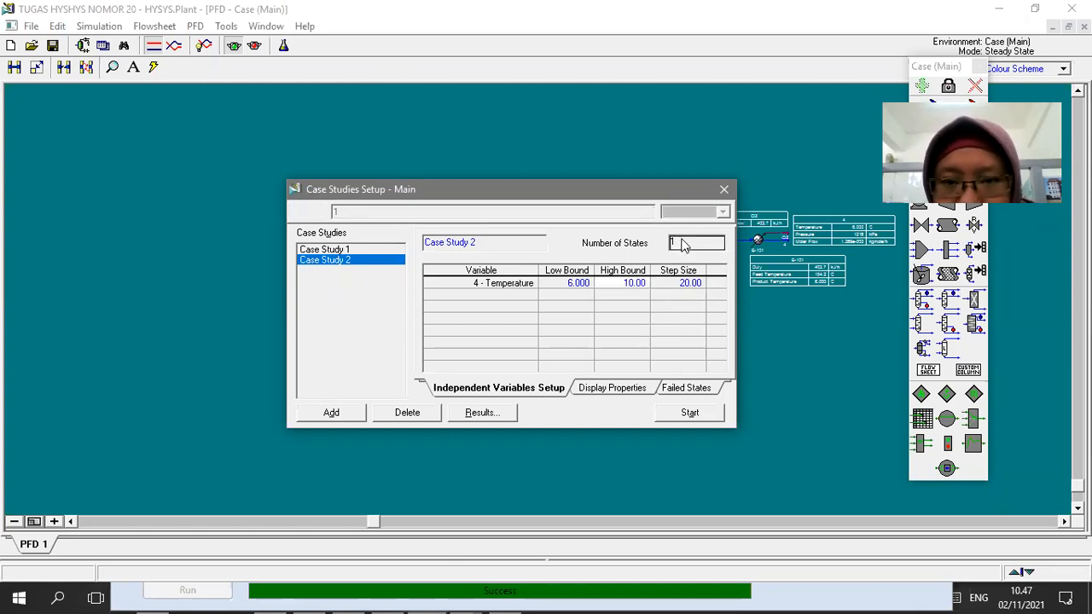
click(697, 413)
click(701, 416)
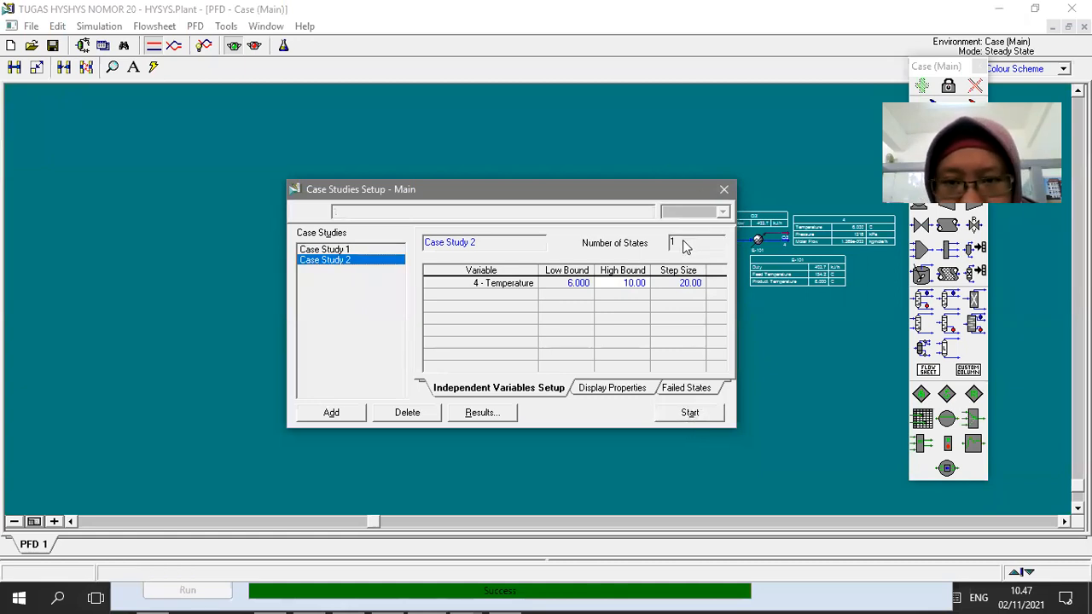
click(466, 414)
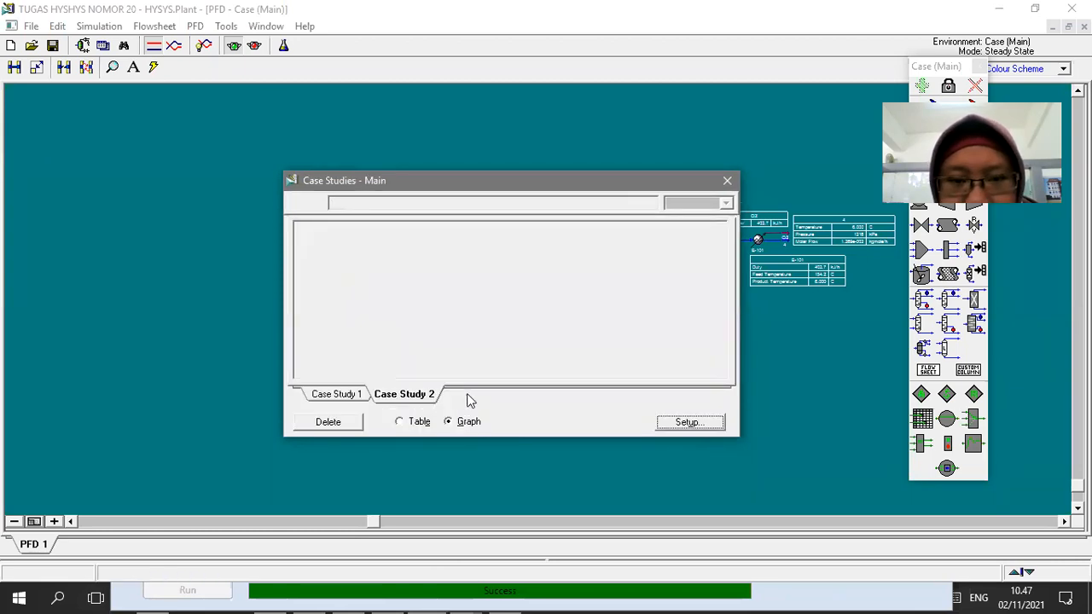
Return to Case Study 2's setup and set stream 4's Temperature low bound to 0 C and high bound to 20 C.
click(682, 420)
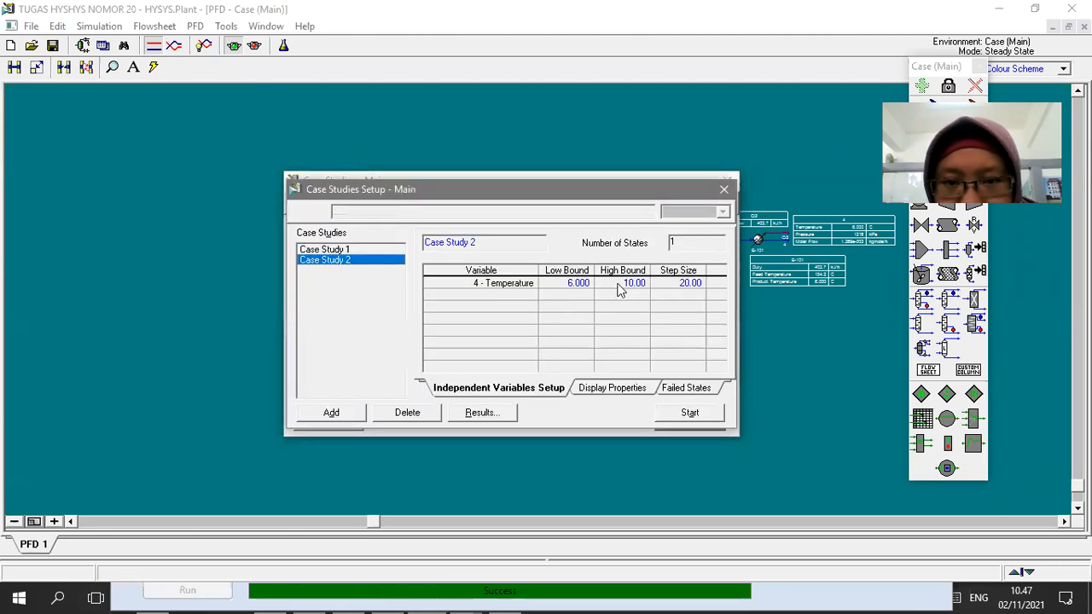
click(615, 285)
click(572, 284)
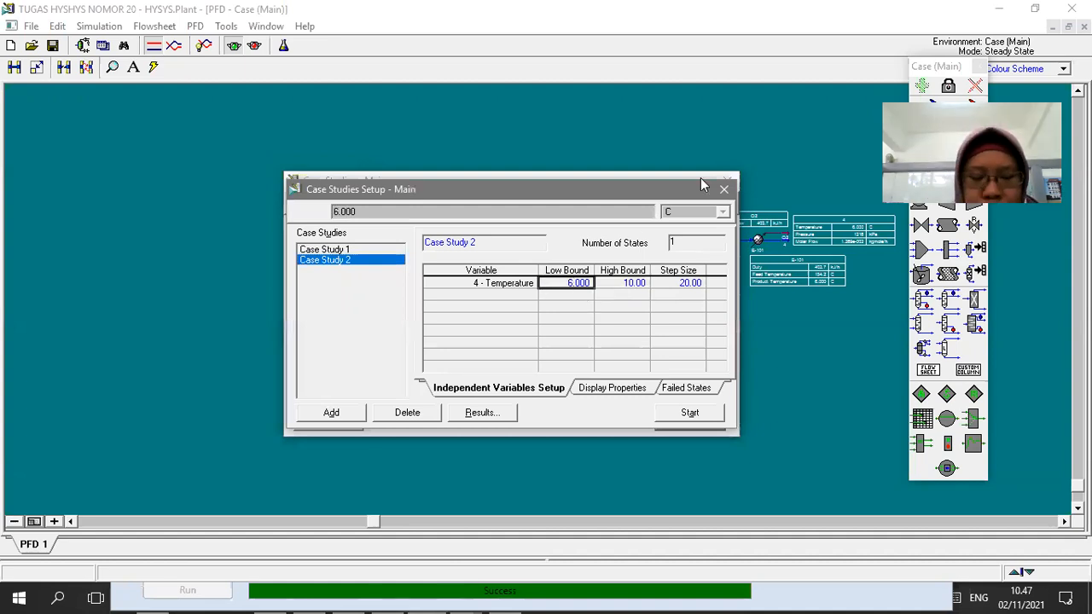
text(0)
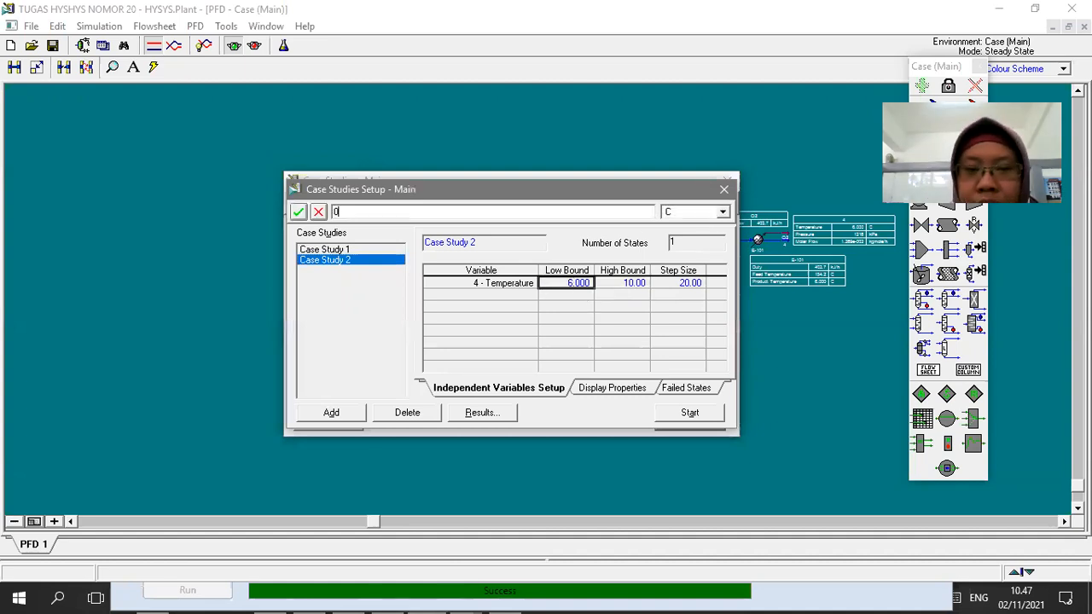
click(628, 290)
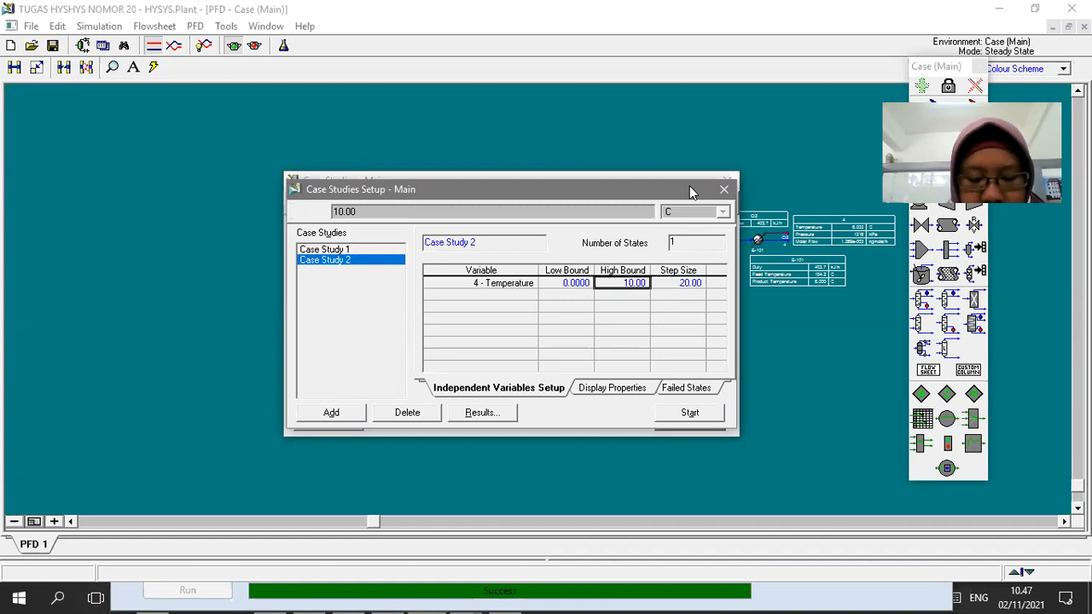
text(1)
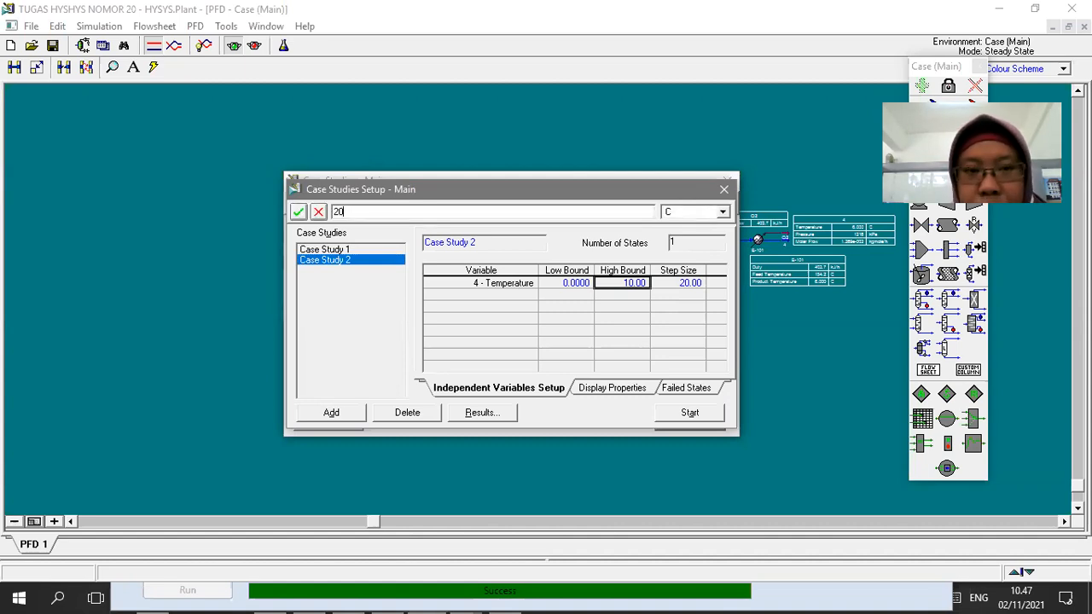
click(664, 294)
Set the high bound of stream 4's Temperature to 10 C and its step size to 1 C.
click(635, 284)
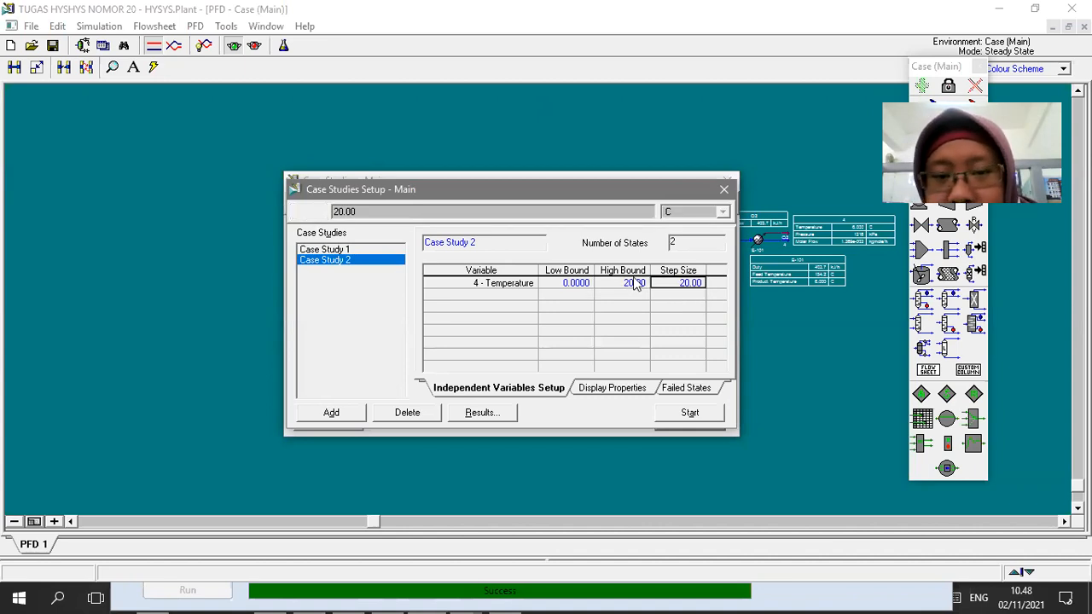
text(10)
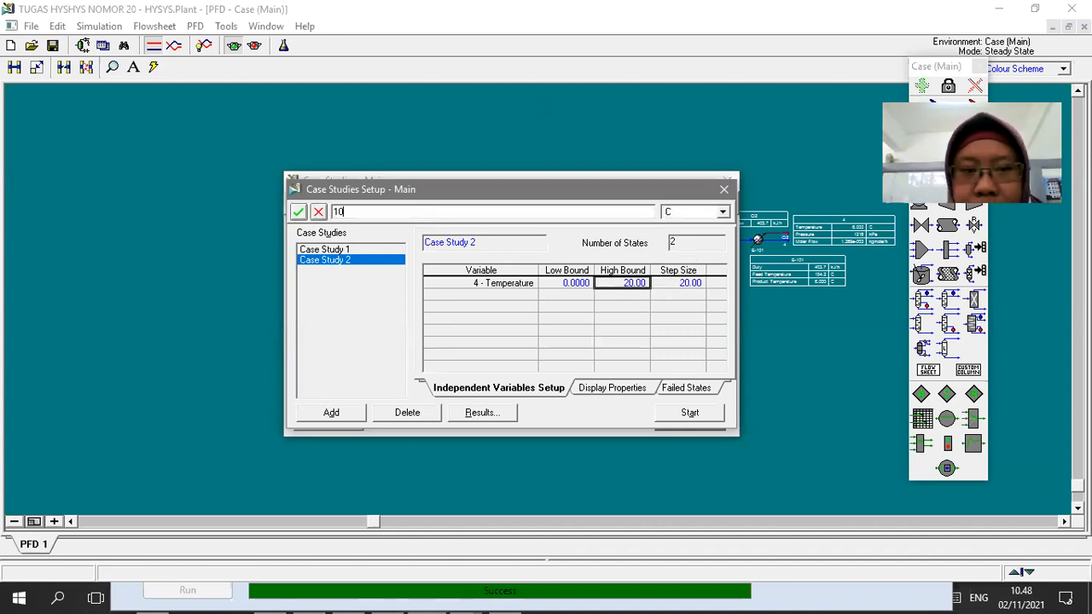
click(584, 319)
click(691, 283)
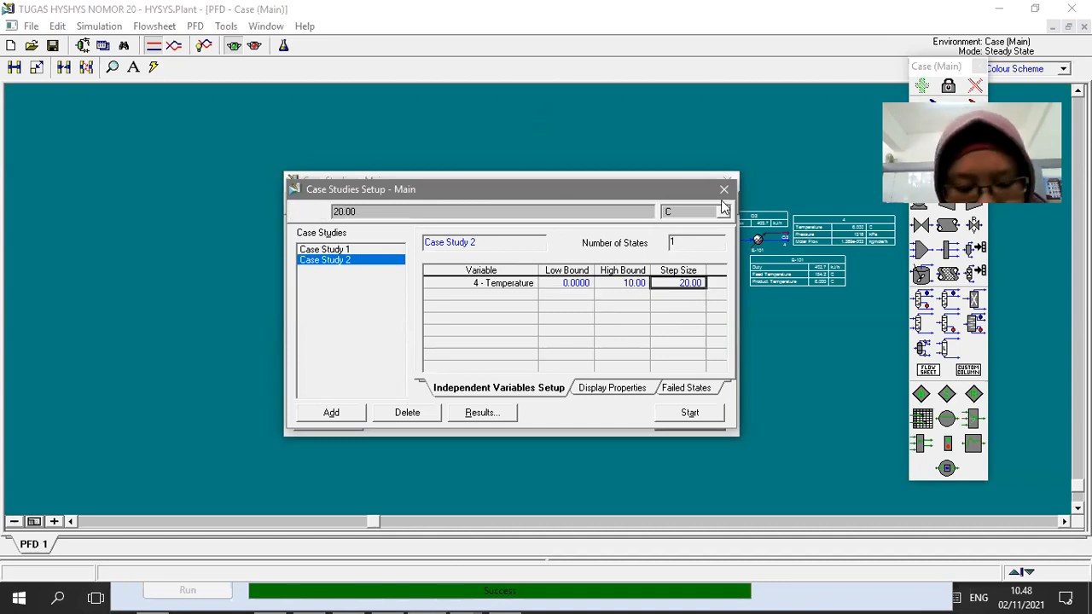
text(1)
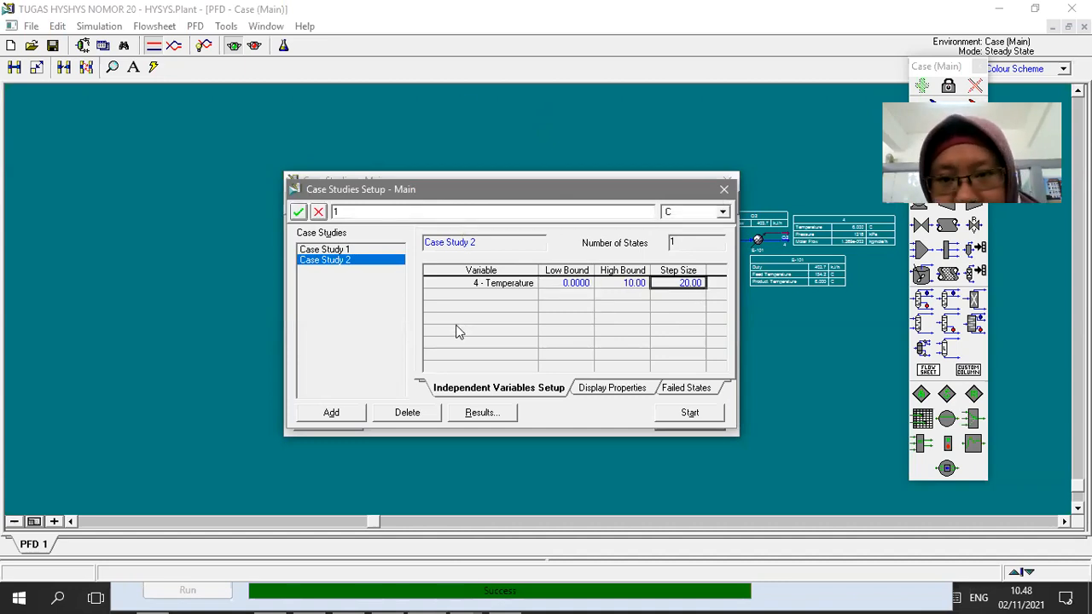
key(Return)
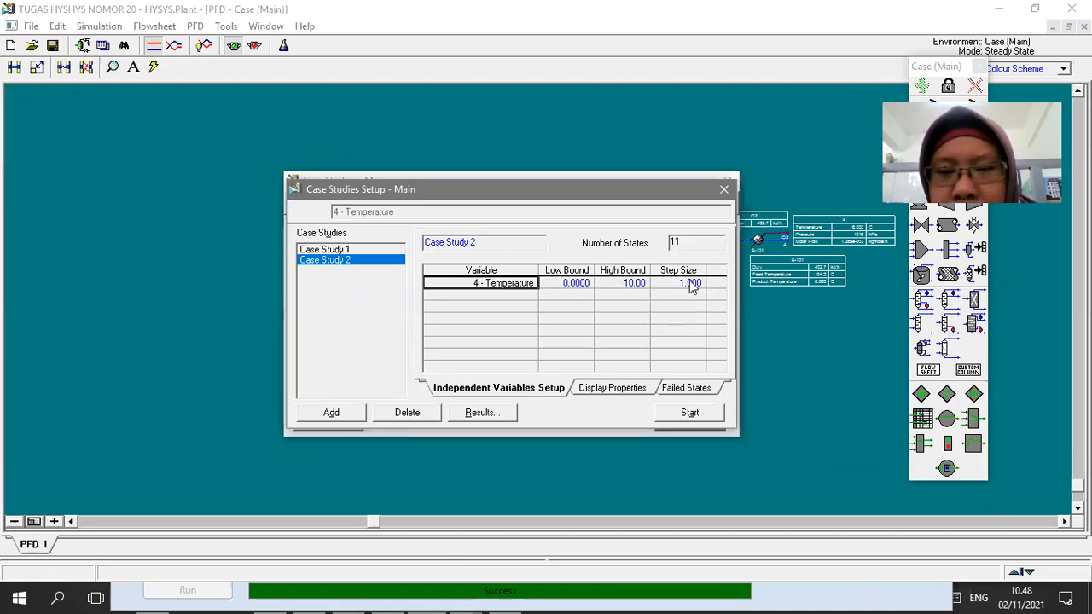
mouse_move(688, 282)
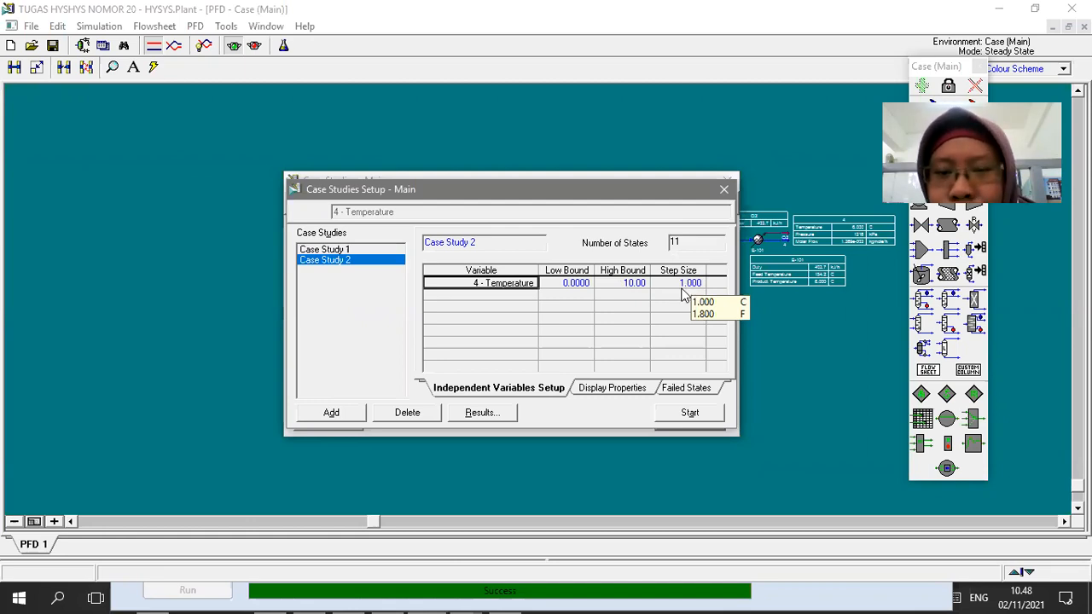
Run Case Study 2, view its results graph and Case Study 1's graph, and close the results window.
click(687, 413)
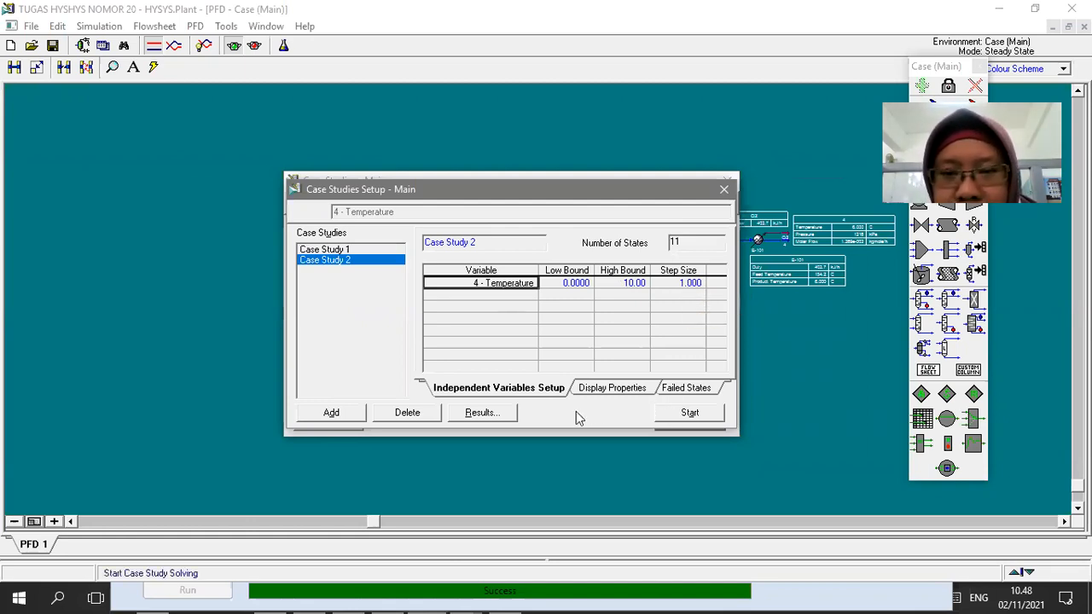
click(481, 413)
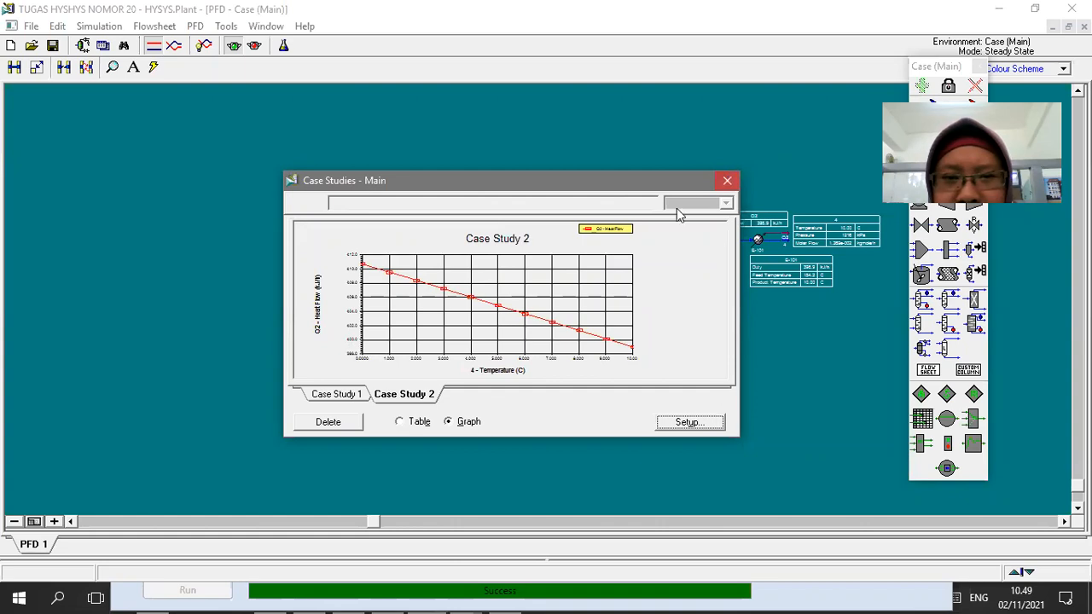
click(336, 396)
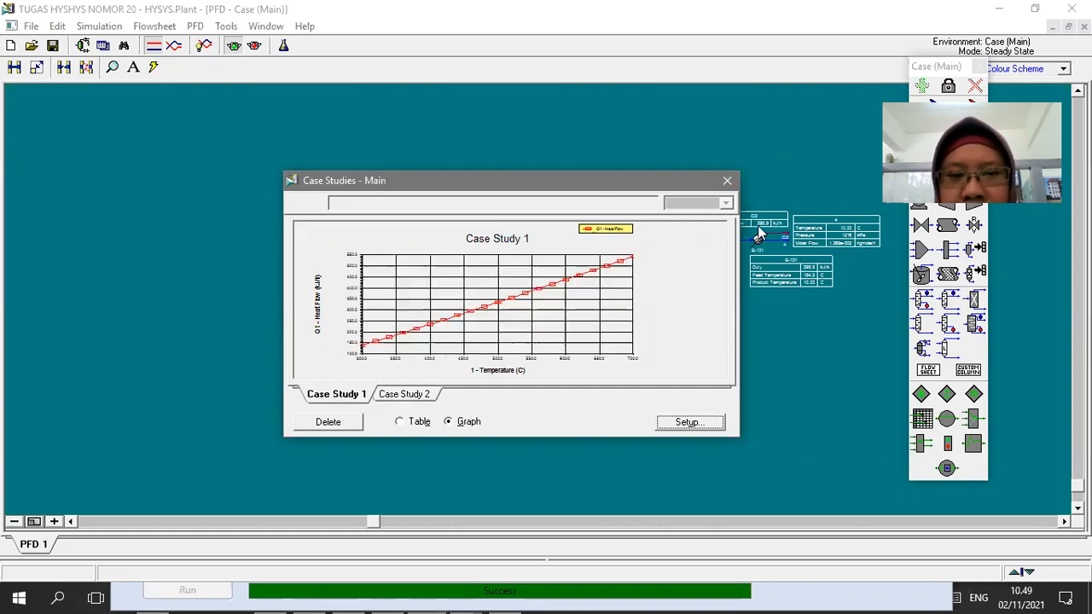
click(725, 180)
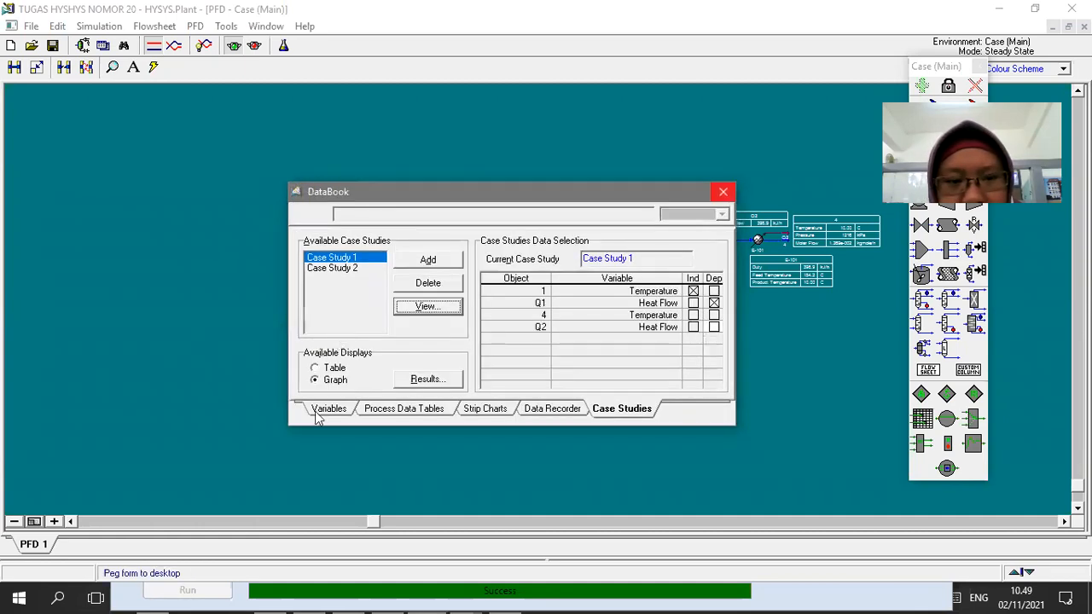
Review the DataBook's available data entries and the independent and dependent variable selection of Case Study 2.
click(327, 410)
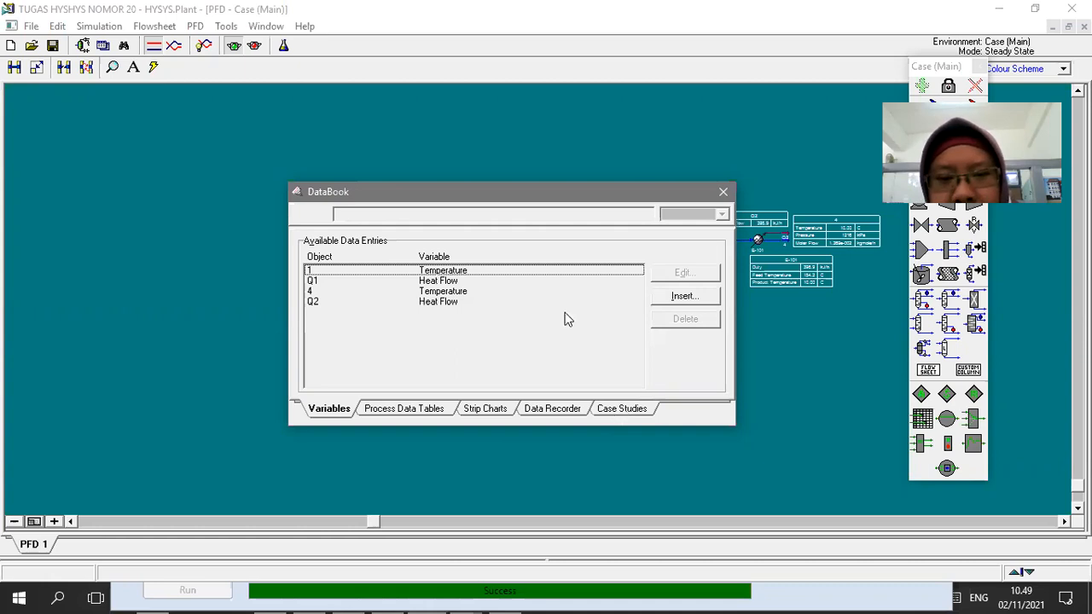
click(622, 408)
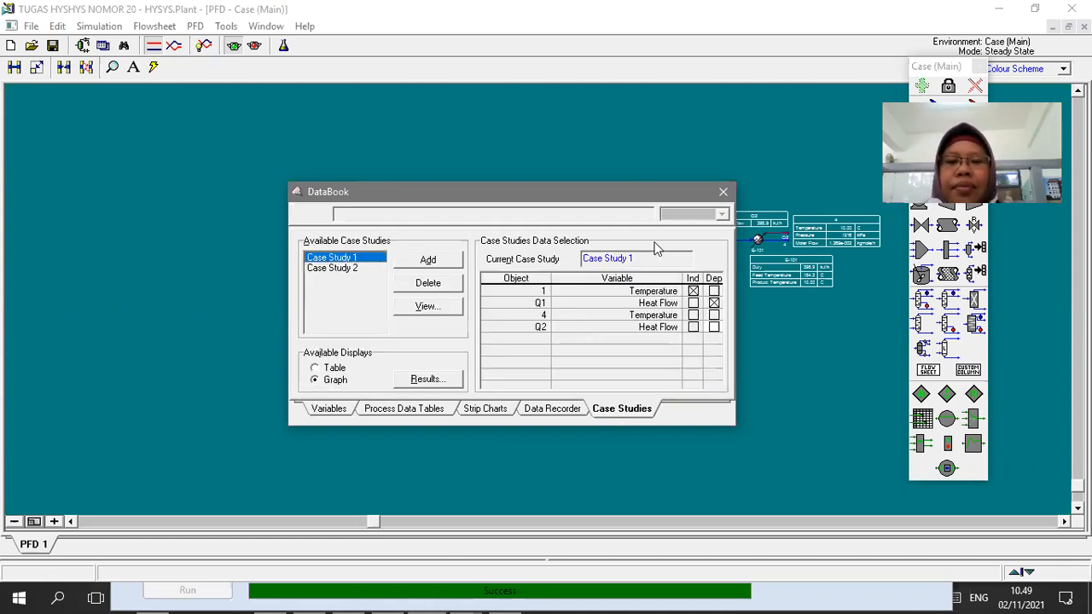
click(319, 268)
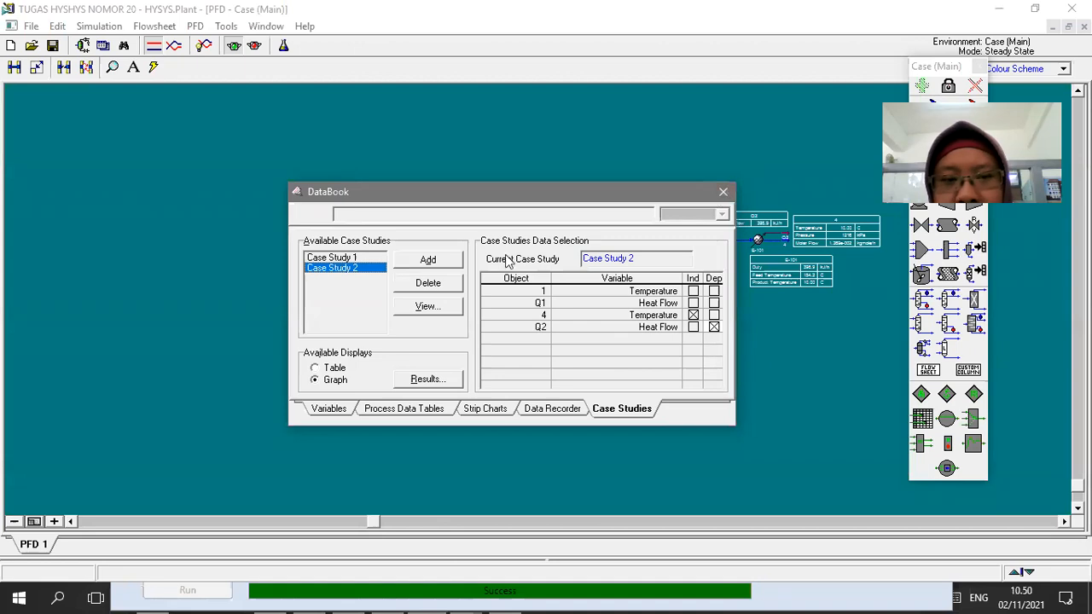
Rerun Case Study 2 and compare its results as a table and as a graph, ending on the table.
click(427, 306)
click(689, 412)
click(479, 412)
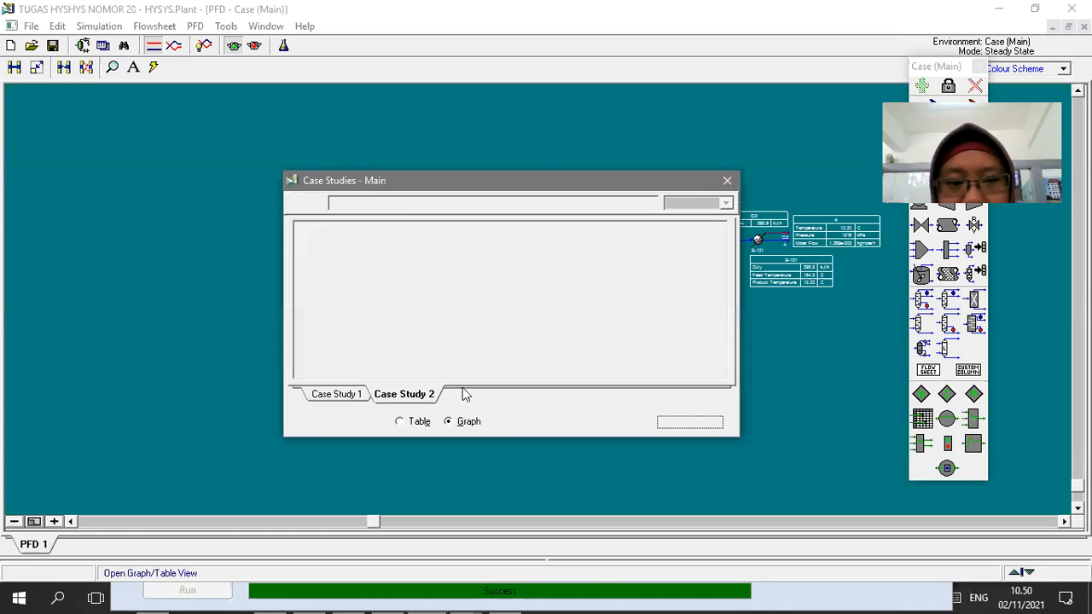
click(399, 422)
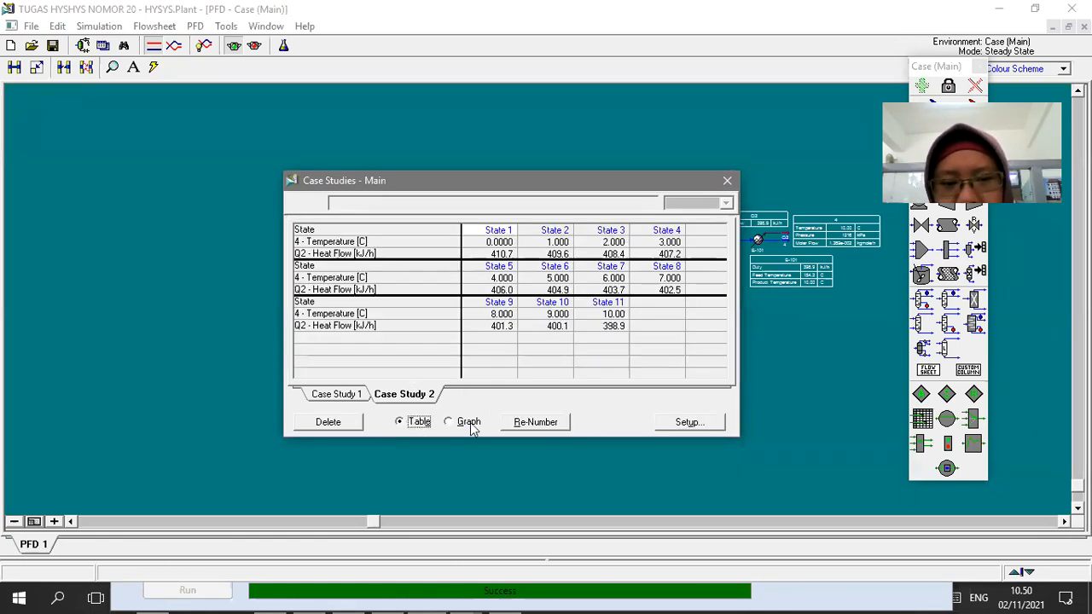
click(446, 421)
click(412, 425)
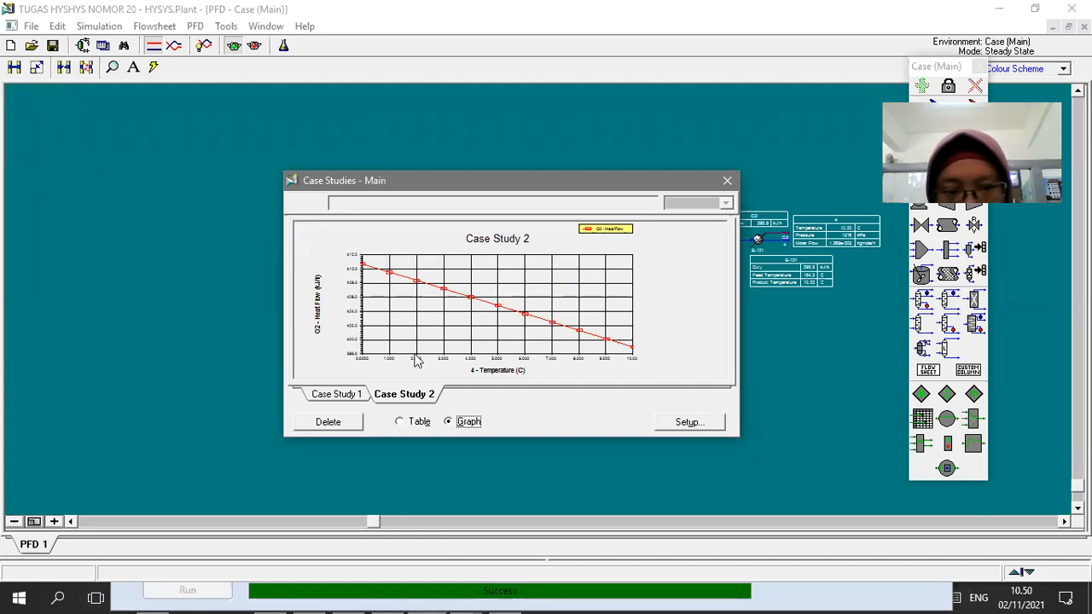
click(401, 422)
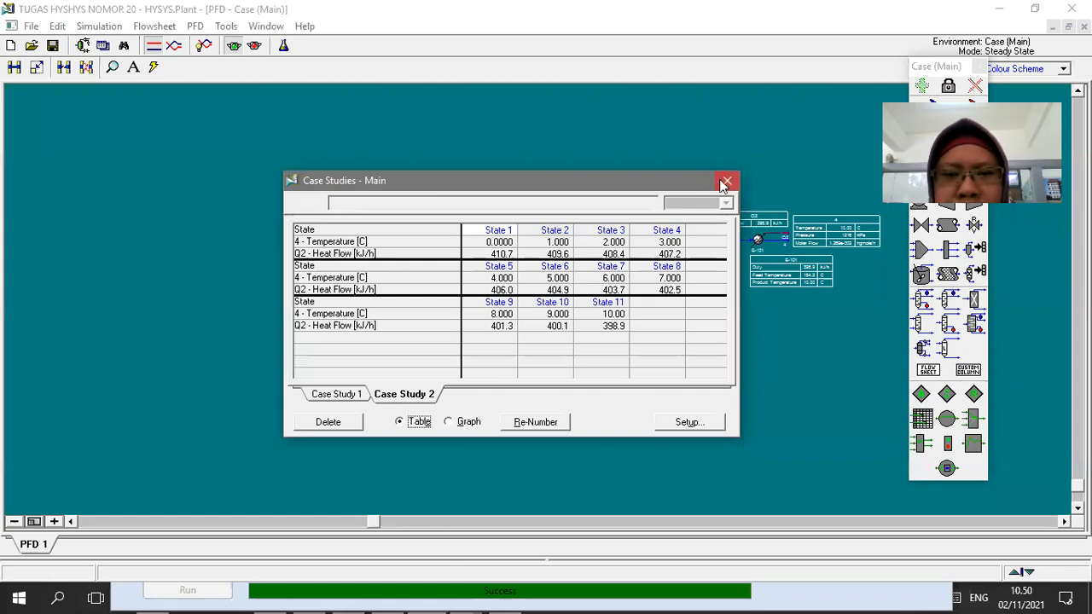
Return from the results table to Case Study 2's setup and close the setup window.
click(687, 421)
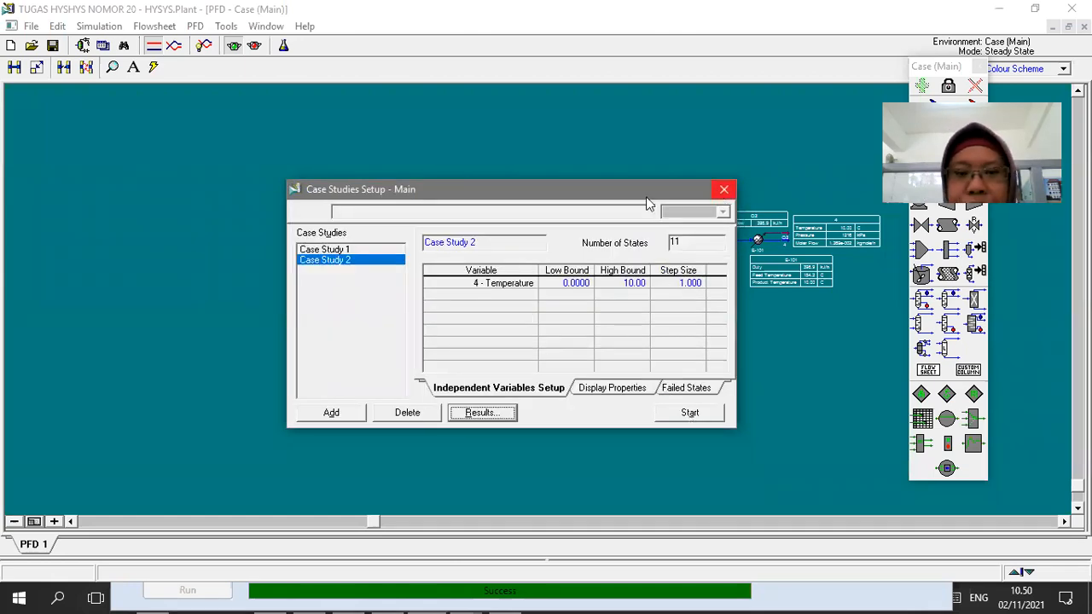
click(723, 190)
click(505, 427)
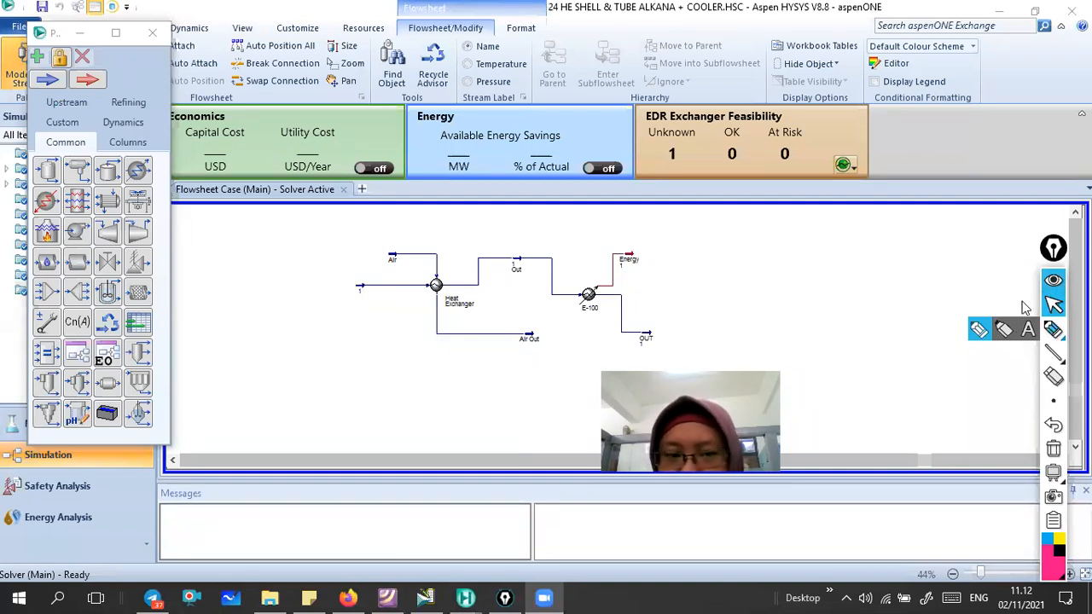
Open the Heat Exchanger's properties from the flowsheet in Aspen HYSYS V8.8.
click(432, 285)
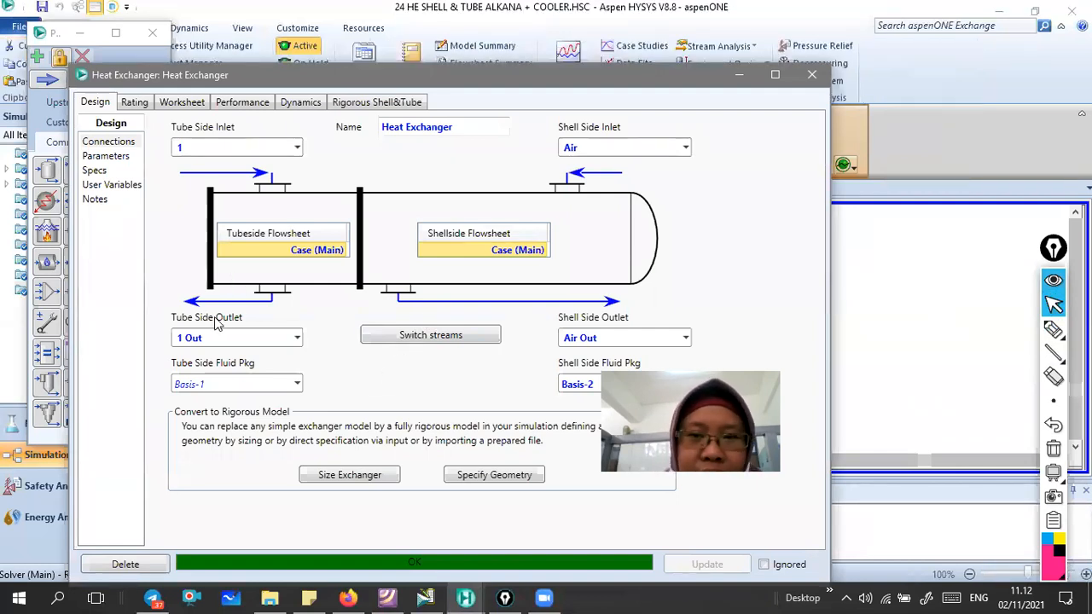
Sketch a pink shell with an inner tube freehand beside the exchanger diagram, clear the drawing and restore the normal pointer.
mouse_move(1053, 330)
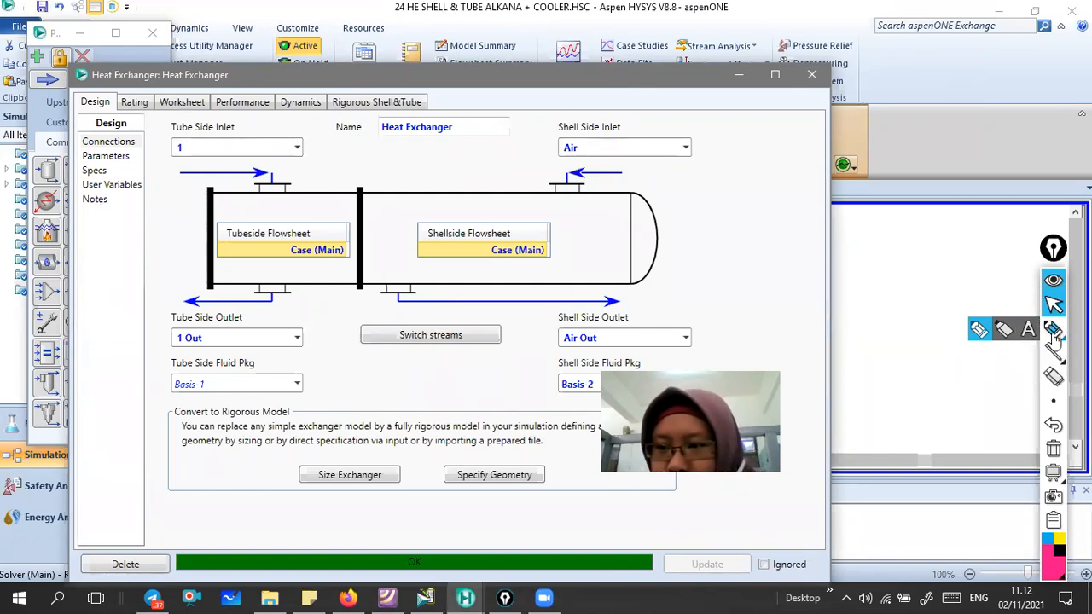
click(1053, 331)
mouse_move(674, 226)
mouse_down()
mouse_move(782, 187)
mouse_move(796, 227)
mouse_move(788, 254)
mouse_up()
drag(791, 191, 784, 252)
mouse_move(687, 189)
mouse_down()
mouse_move(683, 224)
mouse_move(701, 196)
mouse_move(789, 215)
mouse_move(771, 237)
mouse_up()
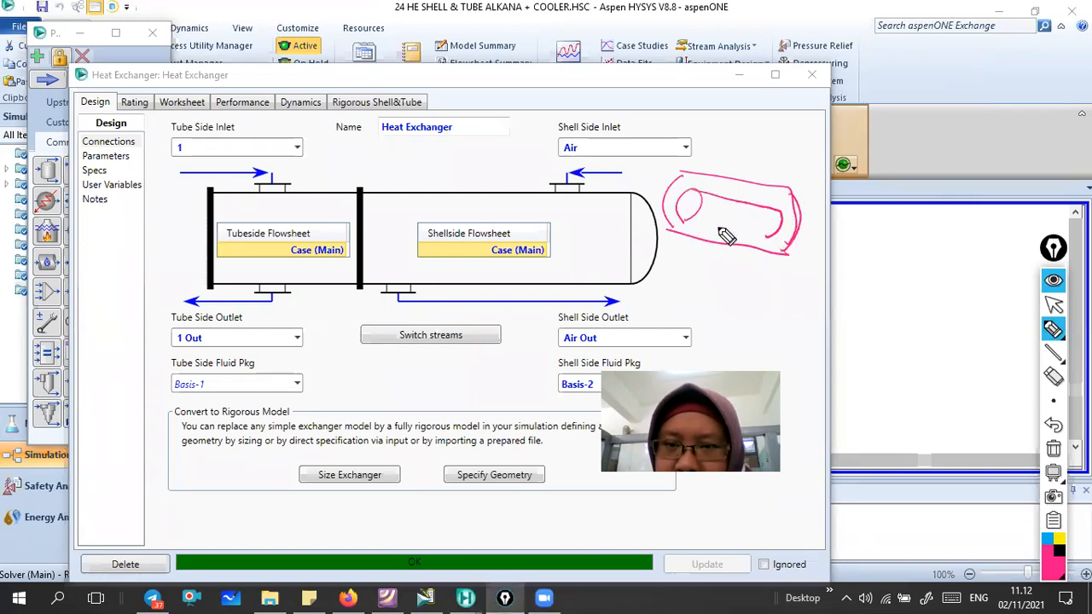
drag(686, 222, 766, 239)
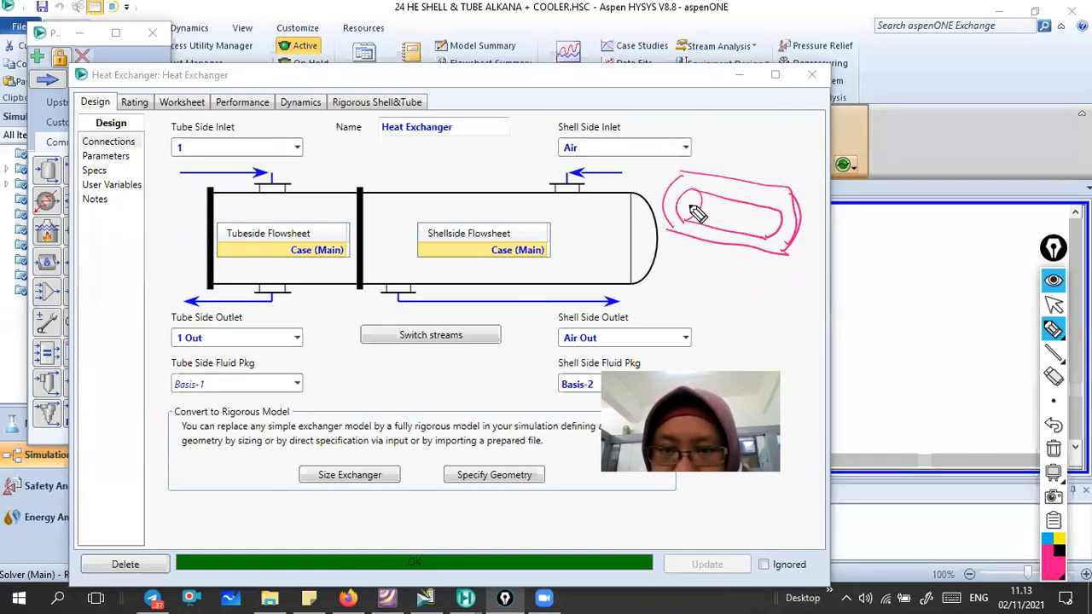
mouse_move(739, 215)
mouse_down()
mouse_move(765, 223)
mouse_move(694, 208)
mouse_move(723, 209)
mouse_move(708, 190)
mouse_move(785, 205)
mouse_move(704, 233)
mouse_move(770, 243)
mouse_up()
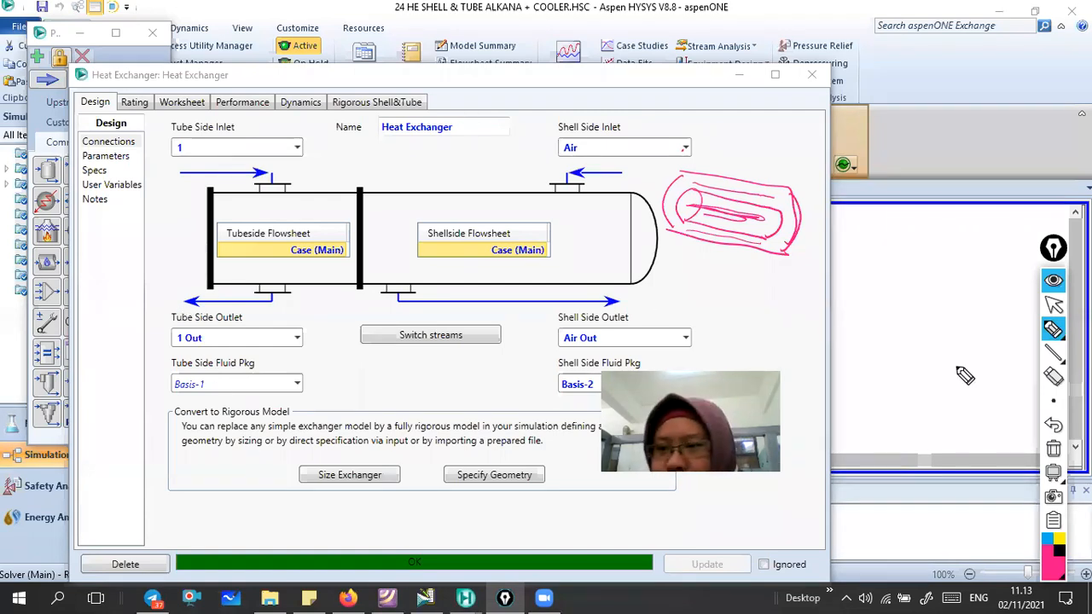
click(1053, 450)
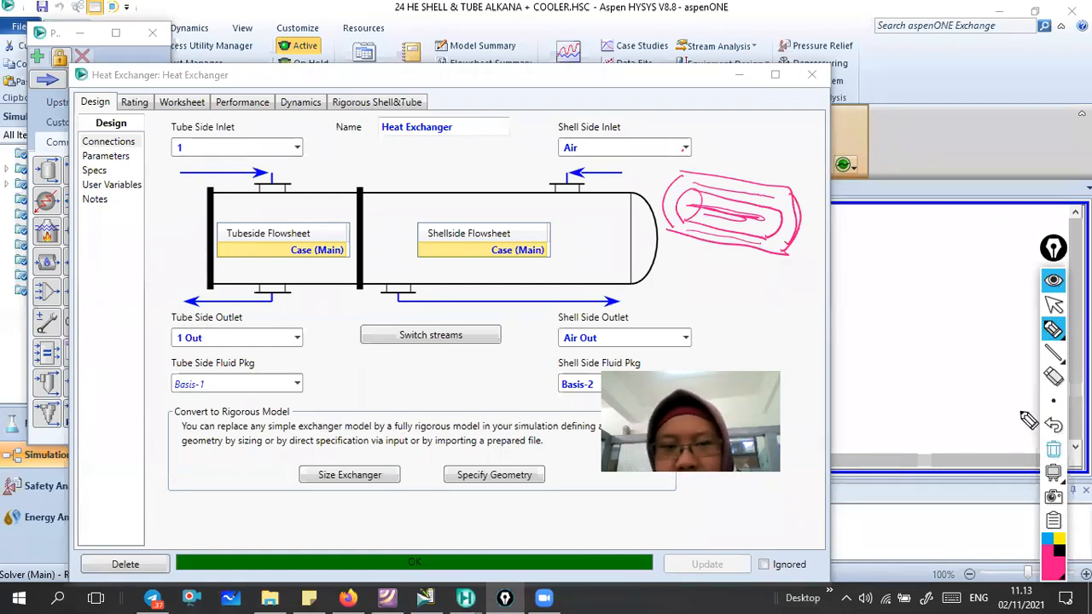
click(1053, 304)
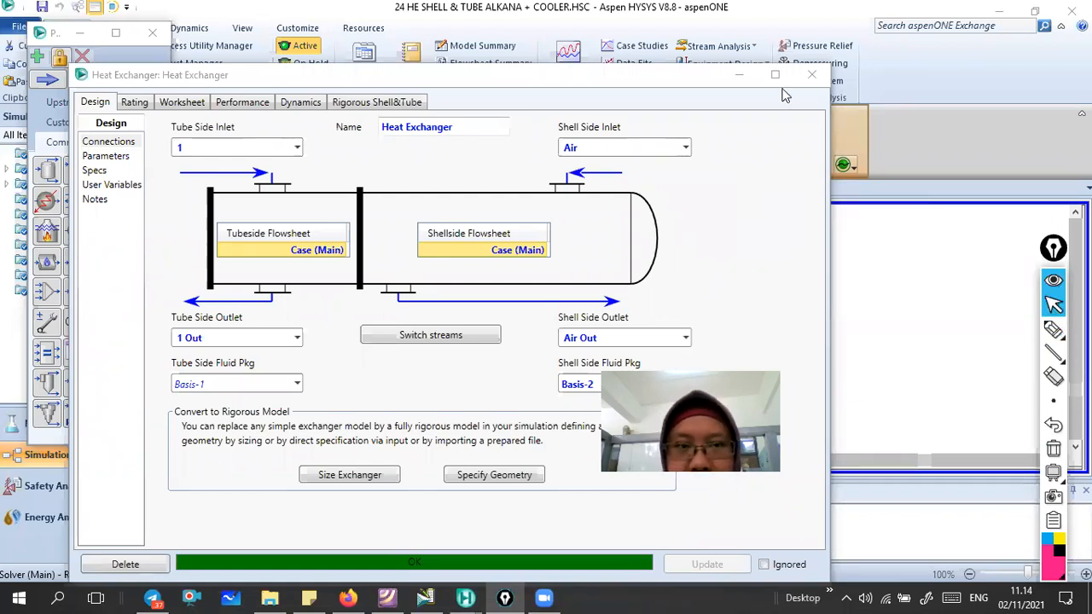
Review the Heat Exchanger's worksheet conditions, including the Air stream's temperature, and the stream properties.
click(195, 128)
click(181, 102)
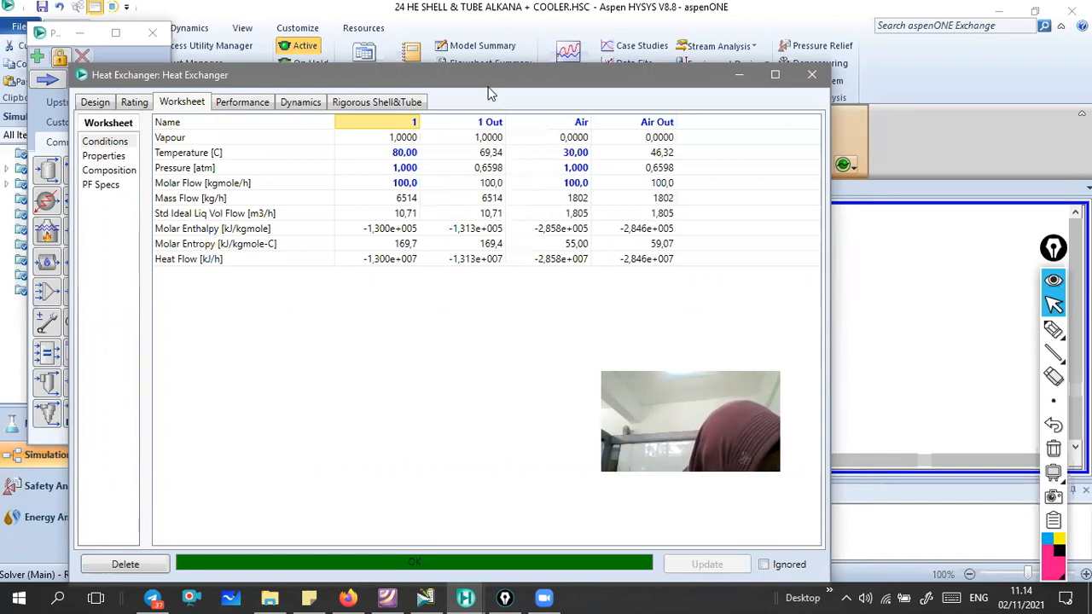
click(572, 157)
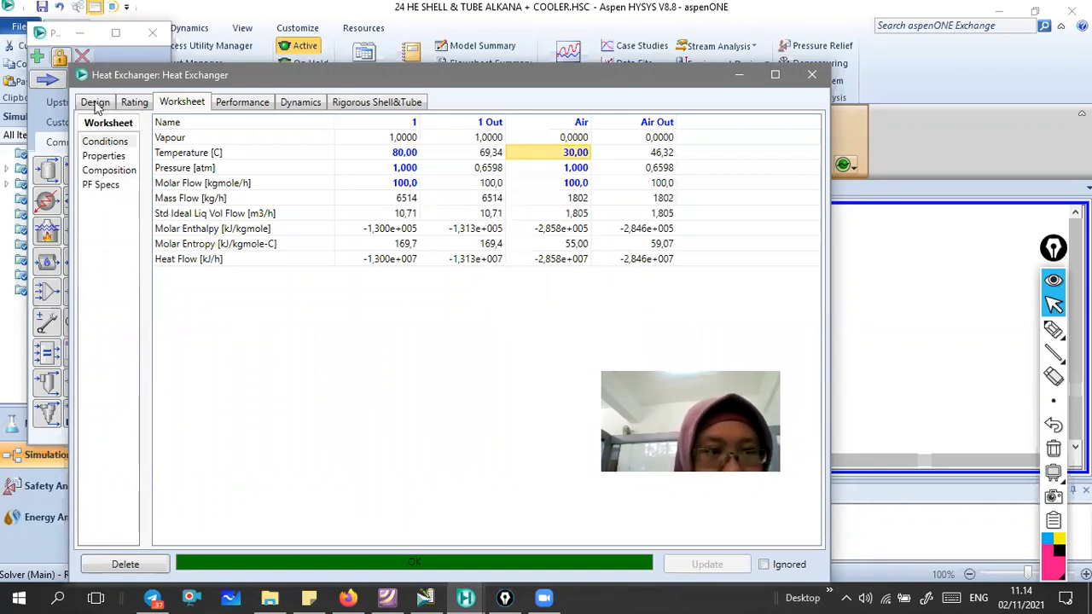
click(114, 156)
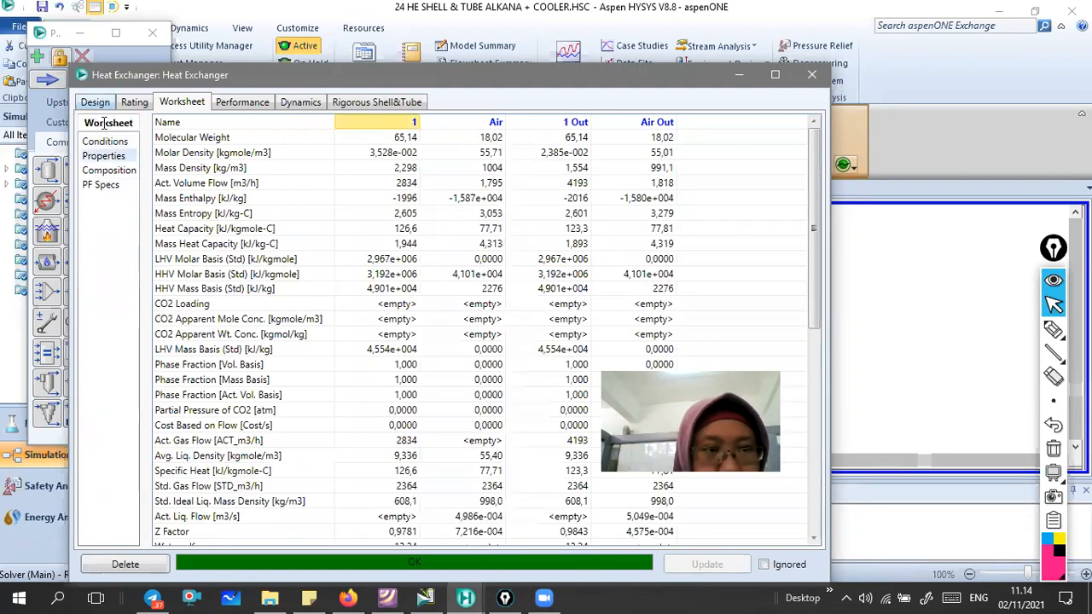
Inspect the Heat Exchanger's design parameters, checking the specified shell-side and tube-side pressure drops.
click(98, 103)
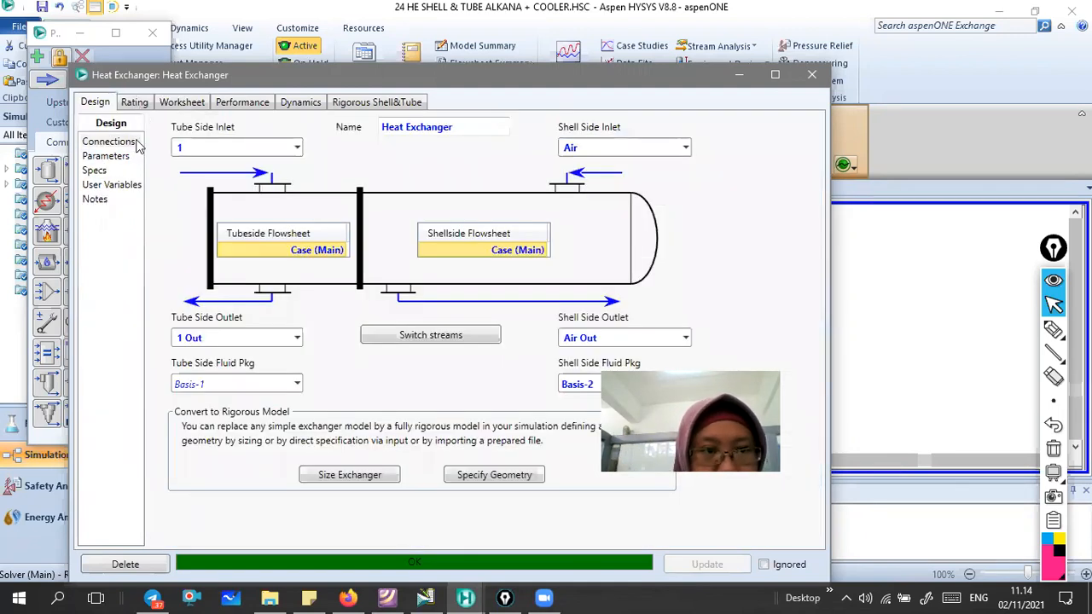
click(118, 158)
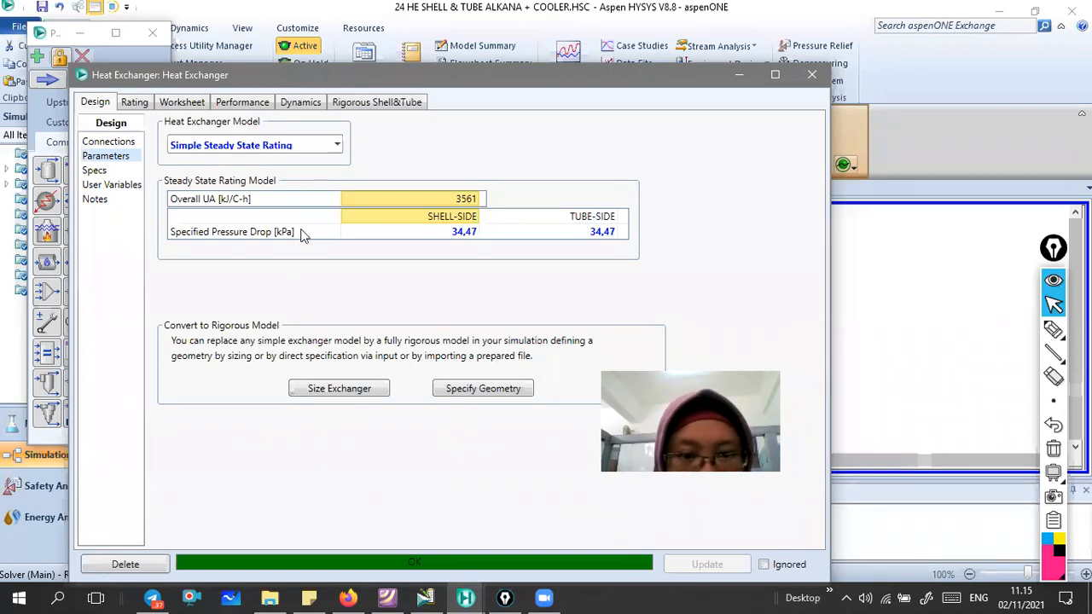
mouse_move(467, 241)
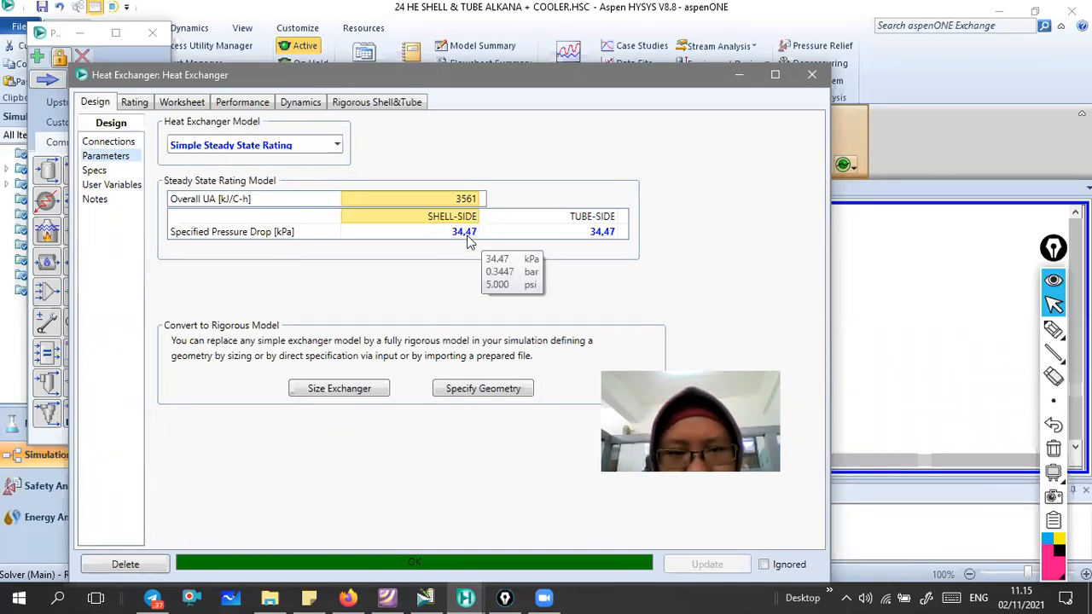
click(595, 232)
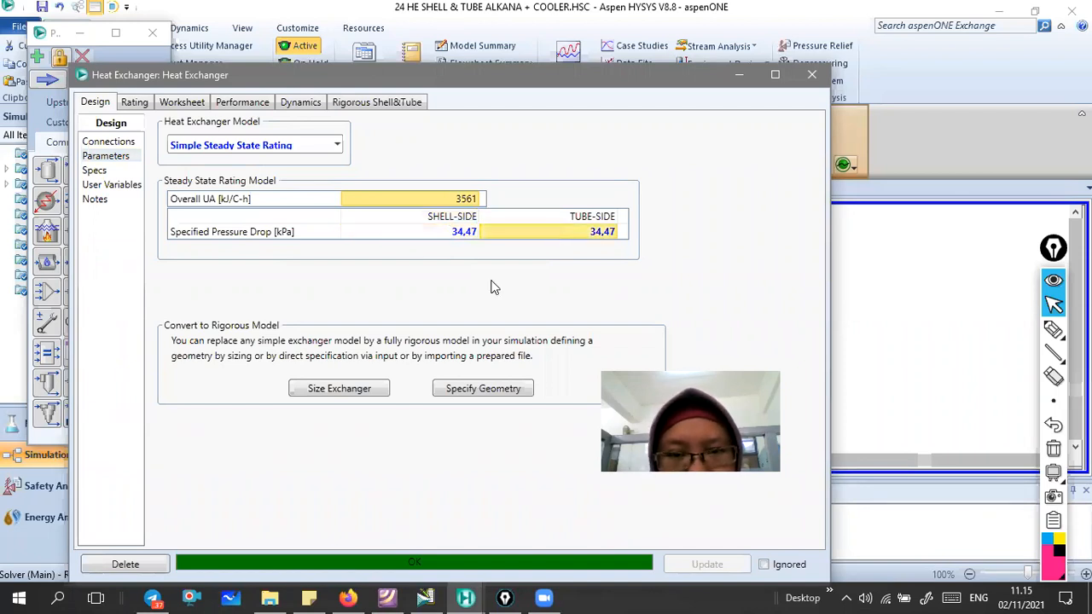
click(456, 236)
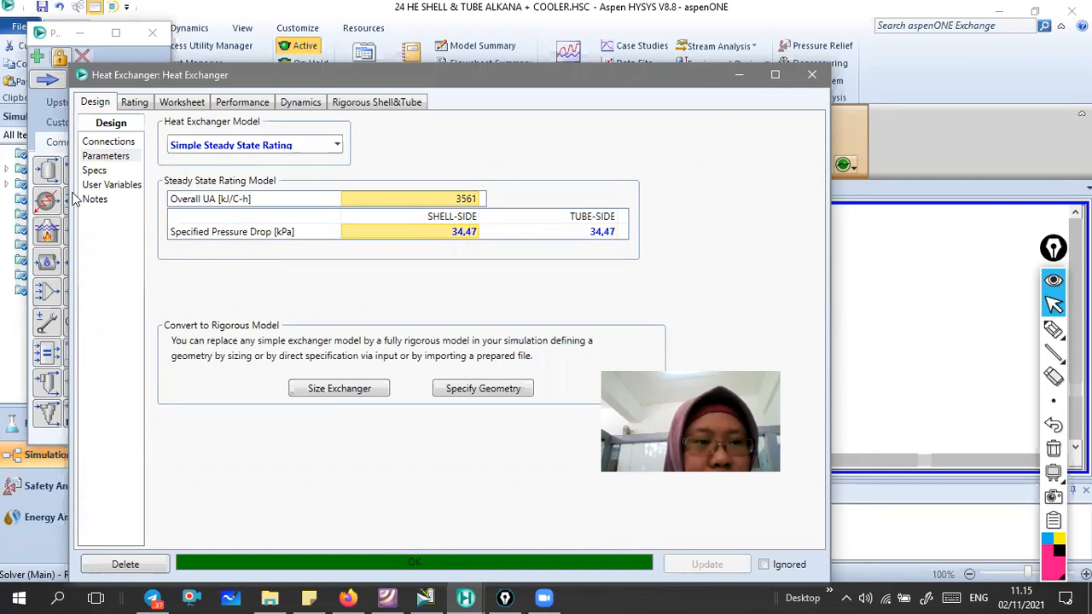
Return to the Heat Exchanger's worksheet properties and examine stream 1's heat capacity and mass entropy.
click(203, 105)
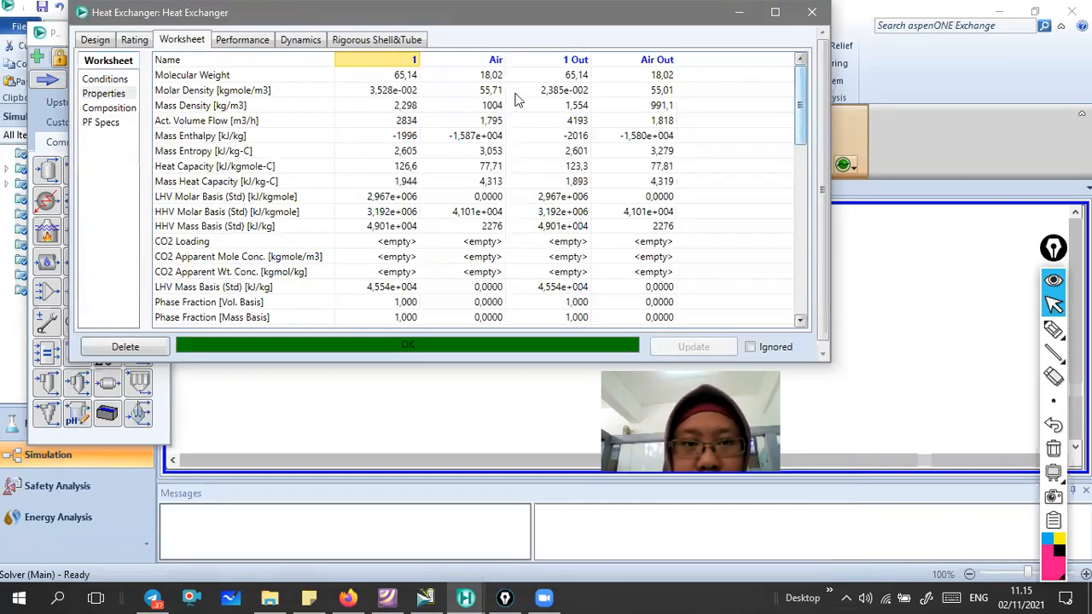
mouse_move(396, 205)
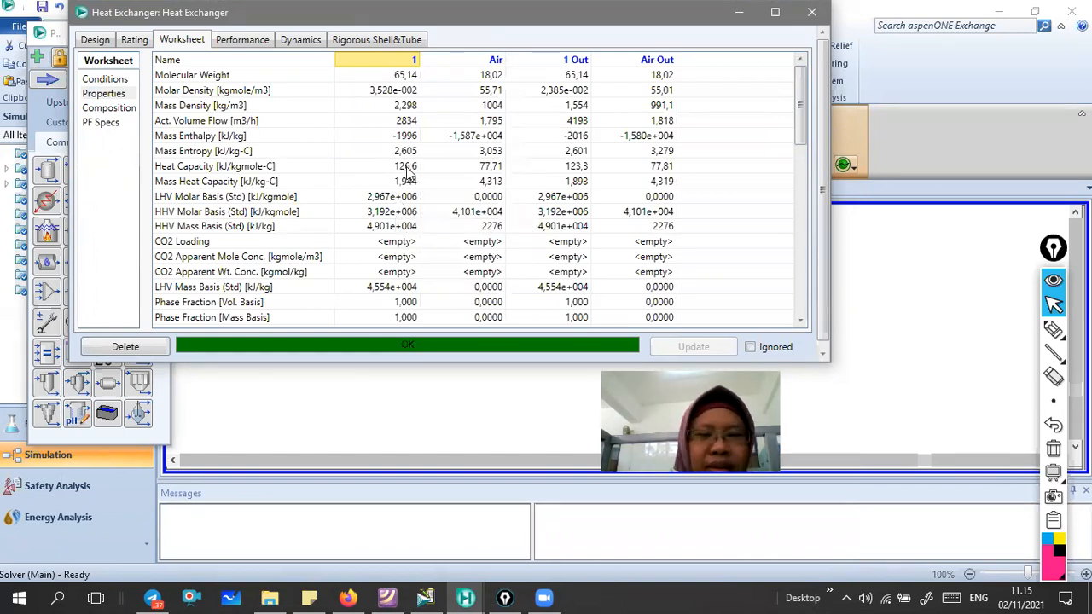
mouse_move(413, 159)
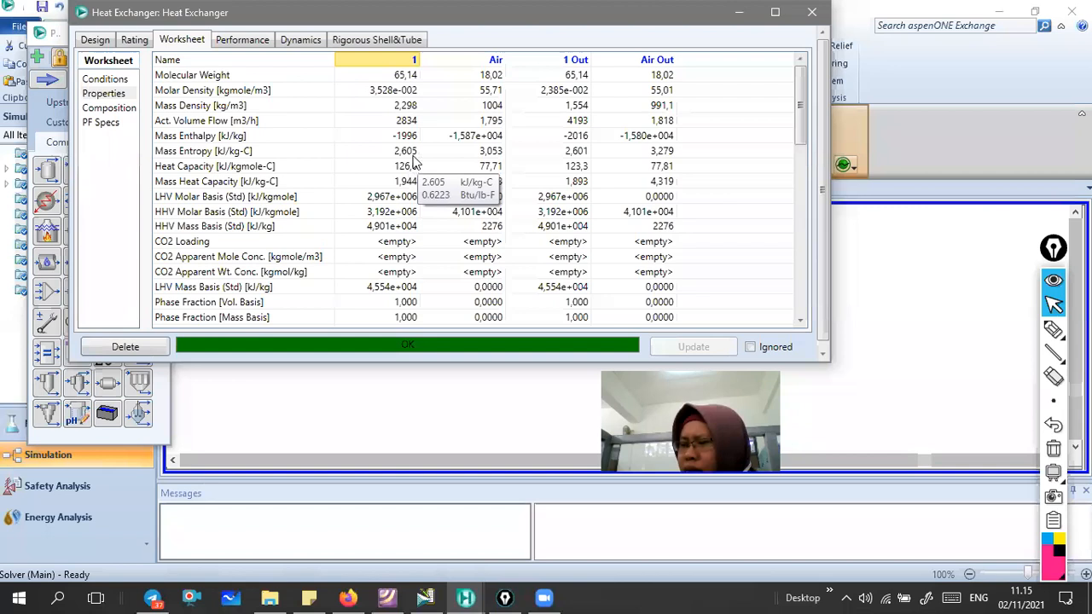
Handwrite "Rate." in pink beside the Heat Exchanger window, clear the writing and restore the normal pointer.
click(1057, 329)
mouse_move(868, 234)
mouse_down()
mouse_move(867, 254)
mouse_move(922, 256)
mouse_up()
click(939, 267)
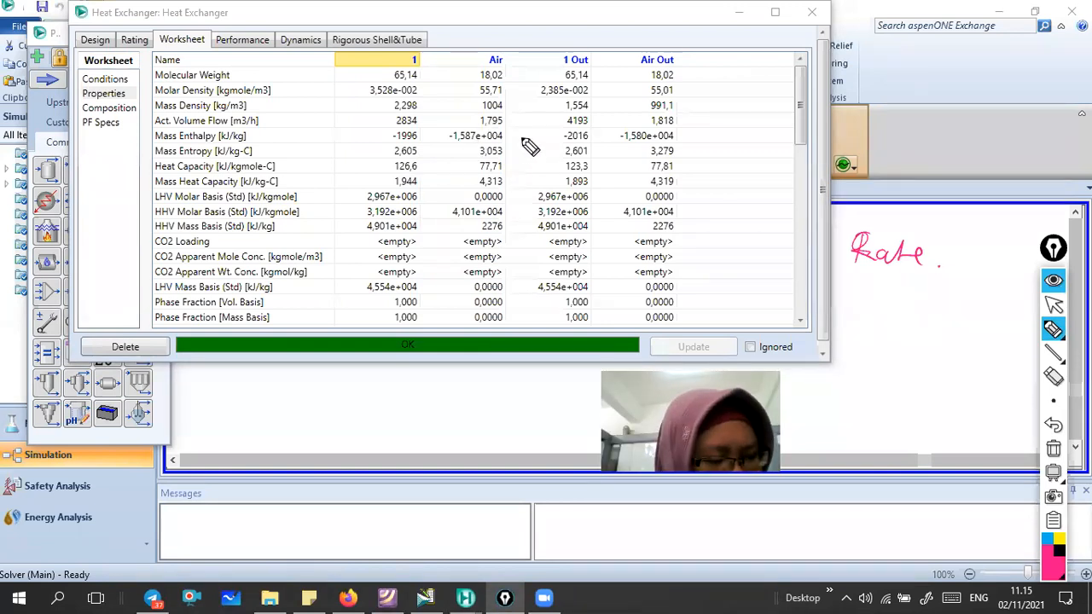
click(1054, 459)
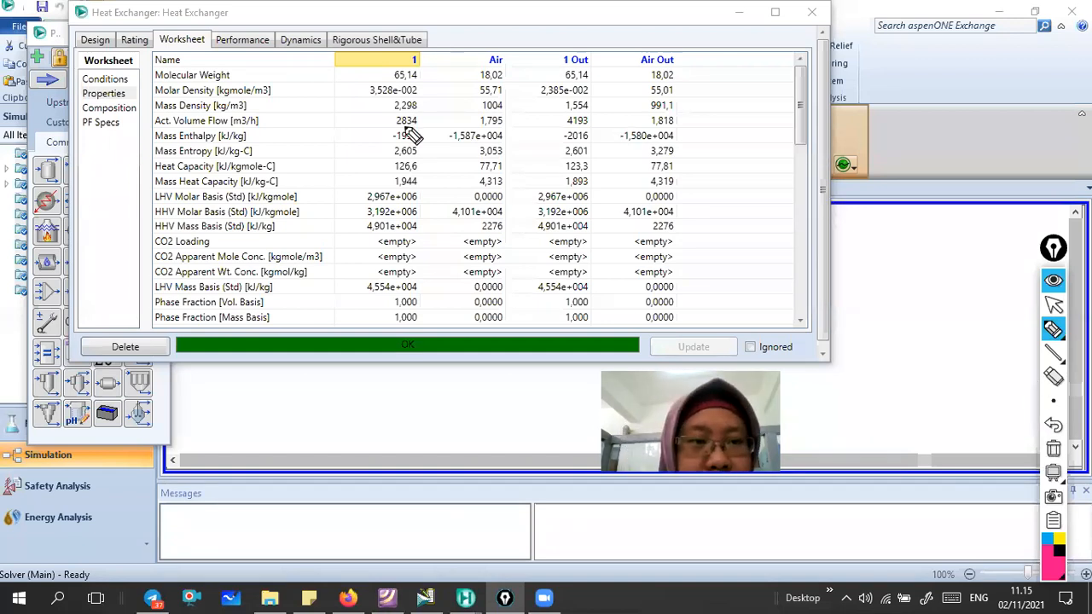
click(1053, 305)
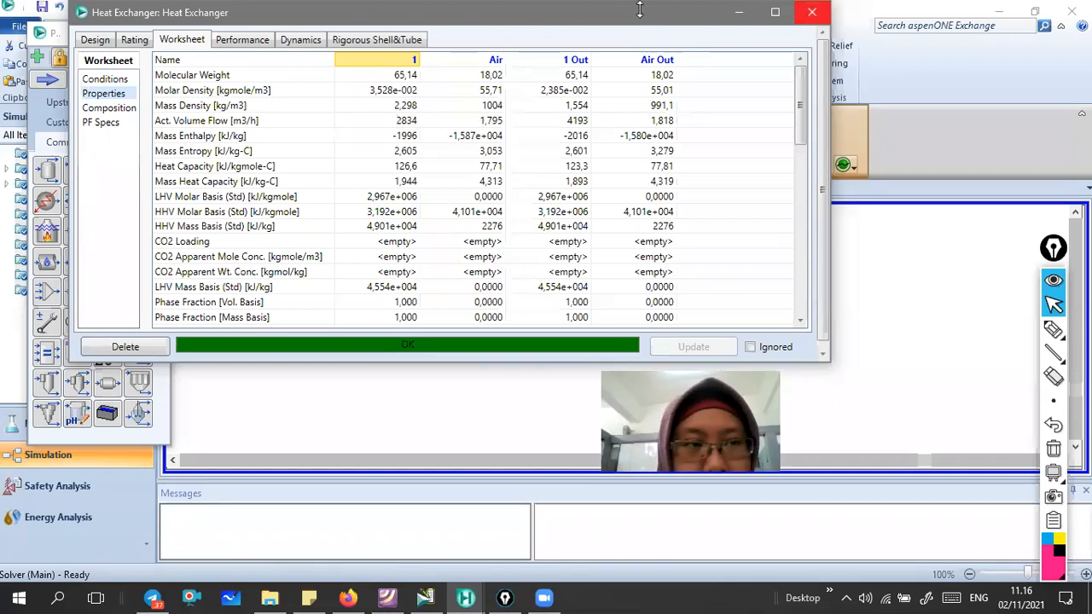
Close the Heat Exchanger's property window to return to the flowsheet.
click(819, 11)
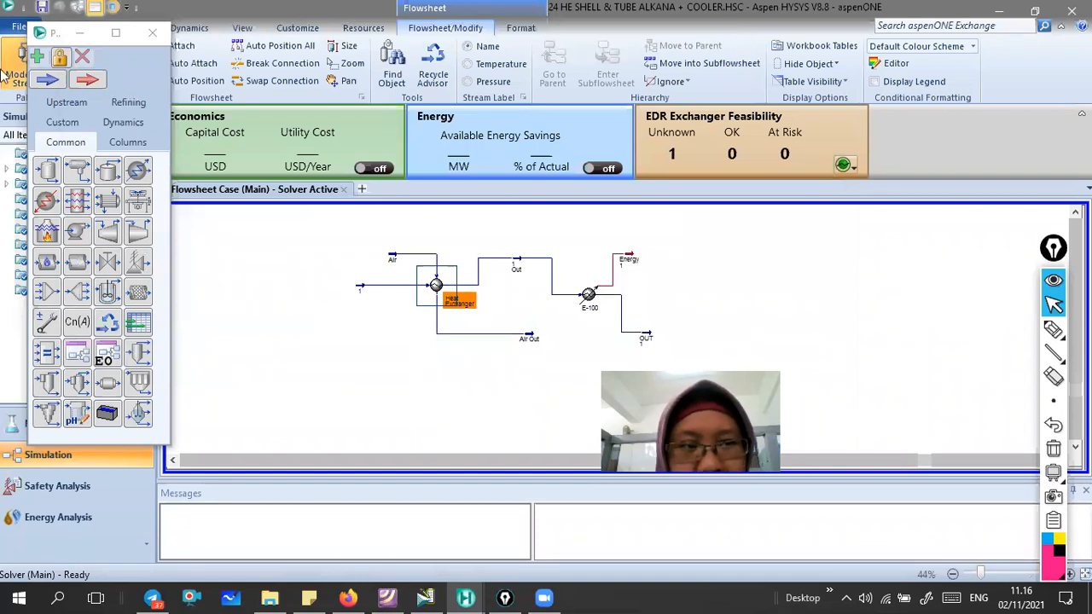
click(63, 41)
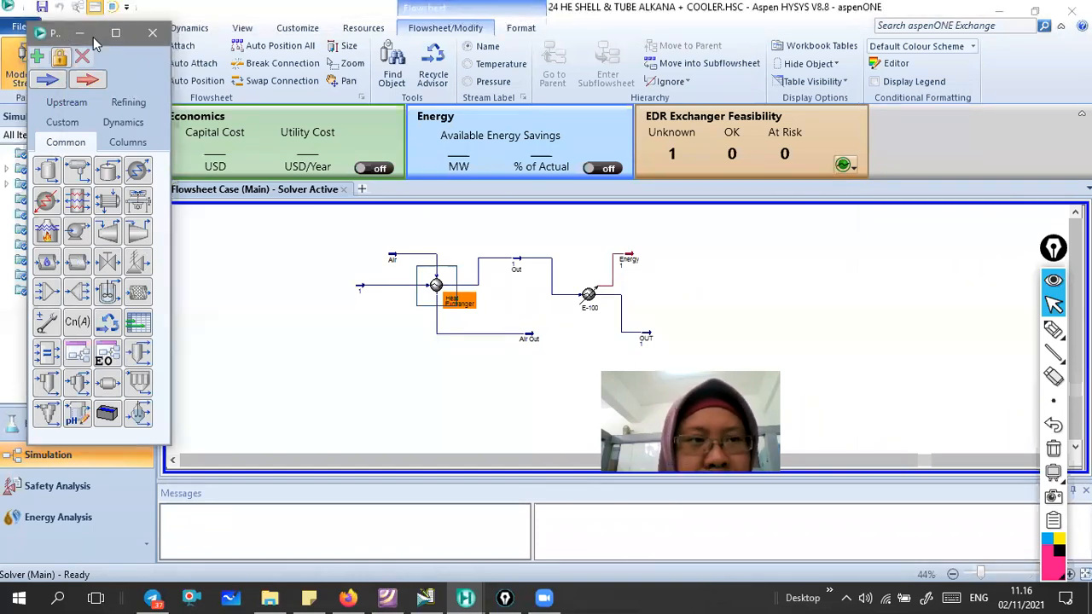
double_click(58, 34)
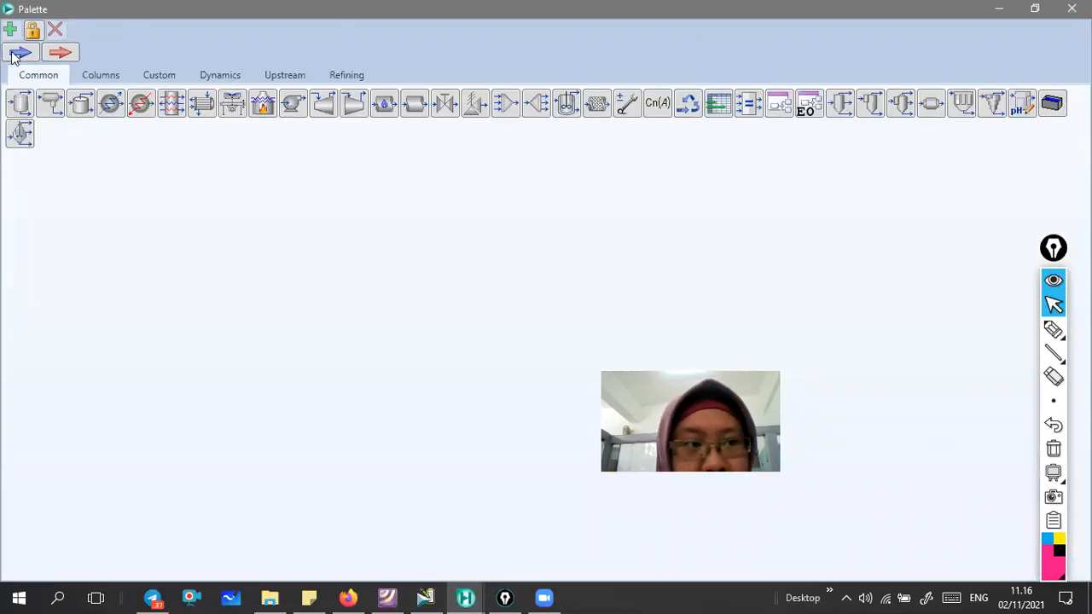
click(1031, 15)
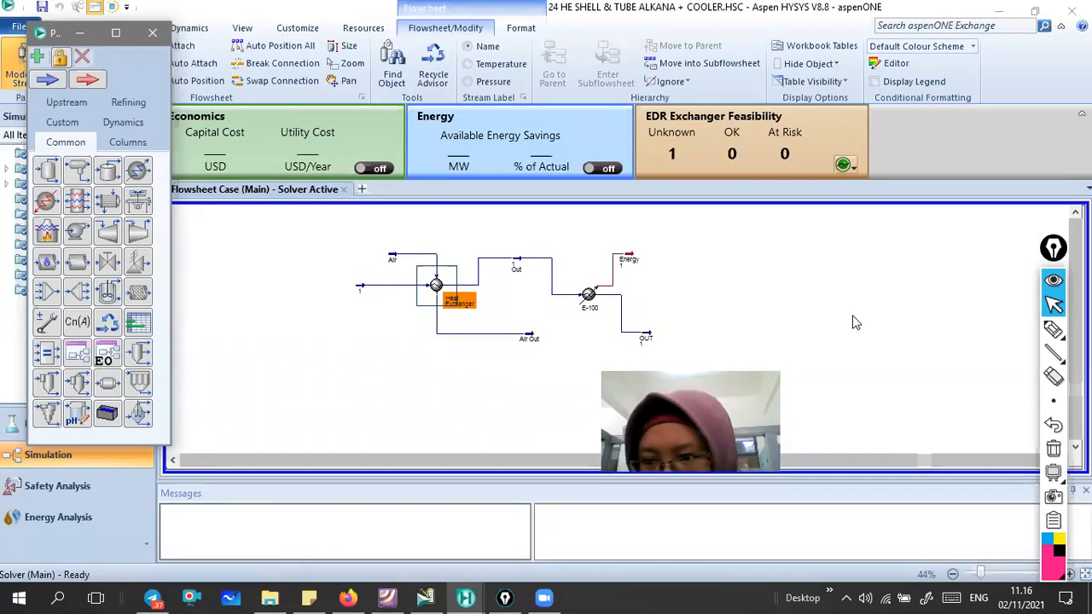
Handwrite "alkana" in pink below stream 1 and circle the Air stream, stream 1 and the handwritten word.
click(1054, 333)
mouse_move(323, 296)
mouse_down()
mouse_move(320, 305)
mouse_move(379, 312)
mouse_up()
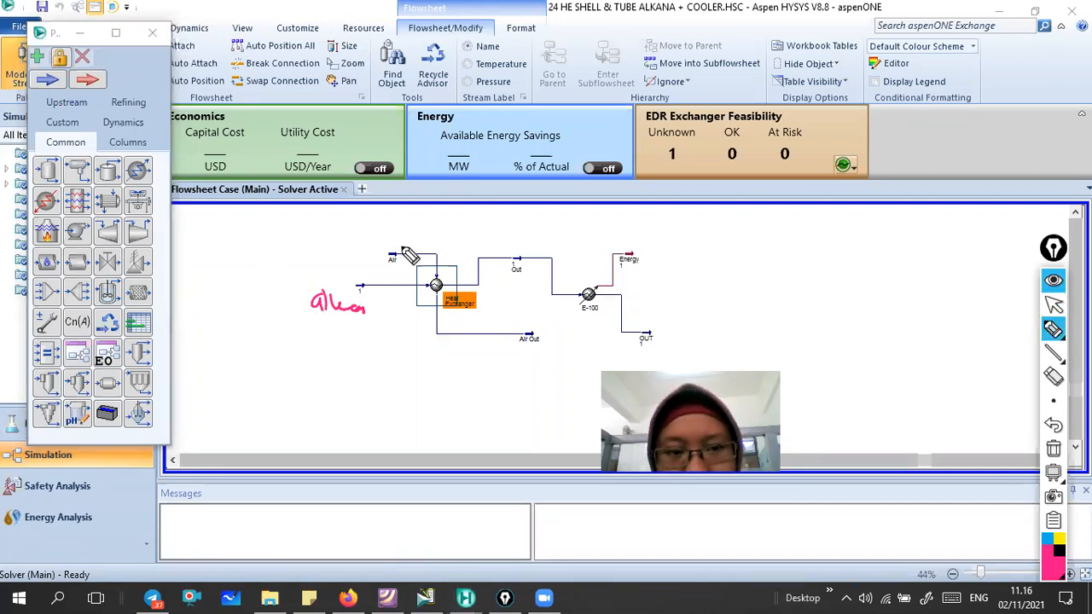
mouse_move(377, 242)
mouse_down()
mouse_move(412, 253)
mouse_move(391, 256)
mouse_move(375, 242)
mouse_up()
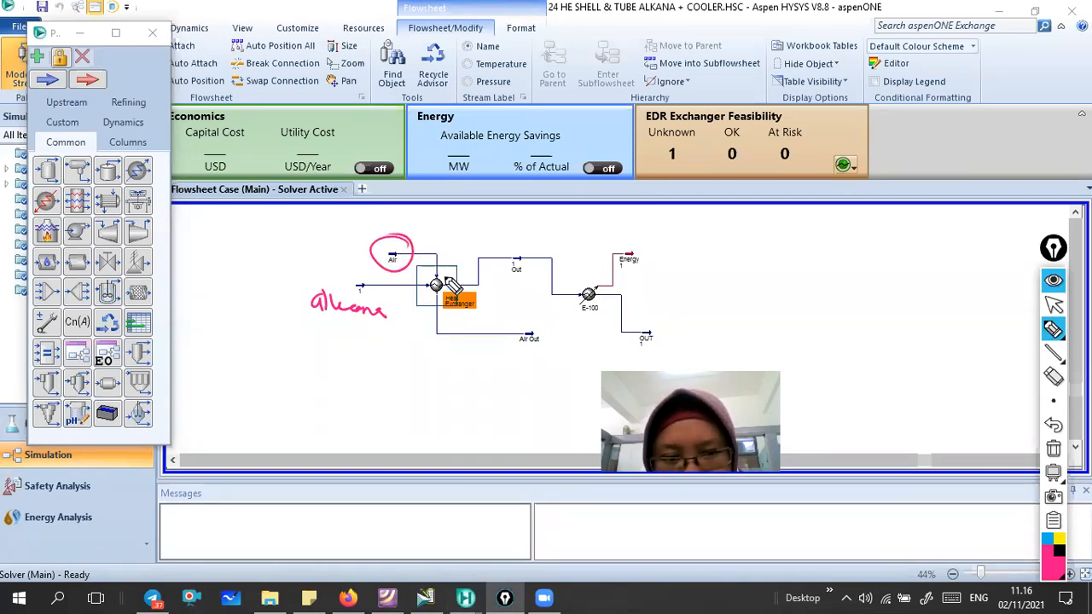
drag(365, 272, 365, 287)
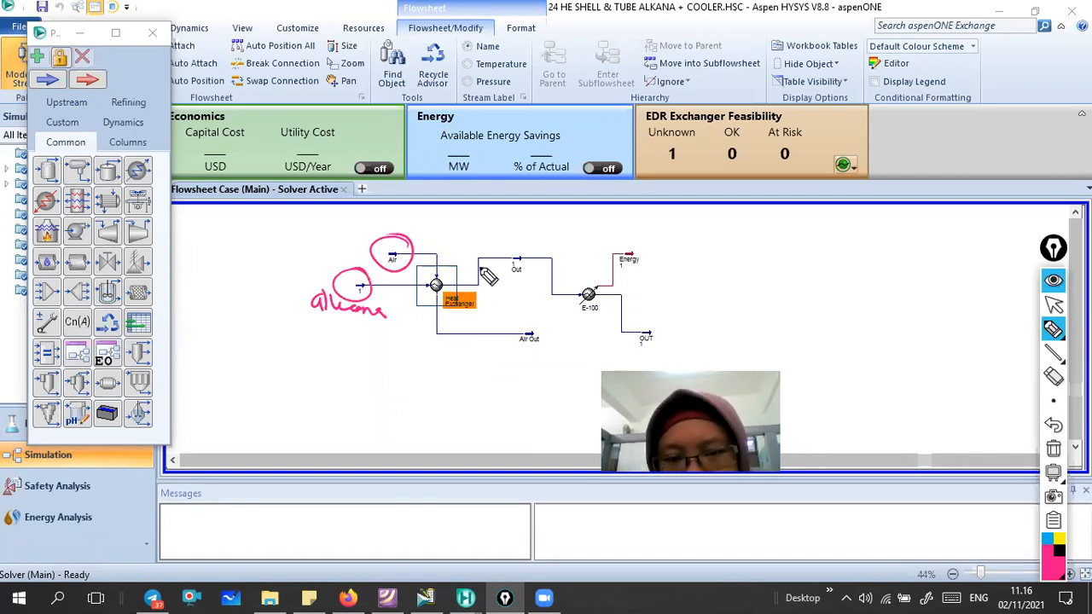
mouse_move(371, 303)
mouse_down()
mouse_move(385, 337)
mouse_move(390, 307)
mouse_up()
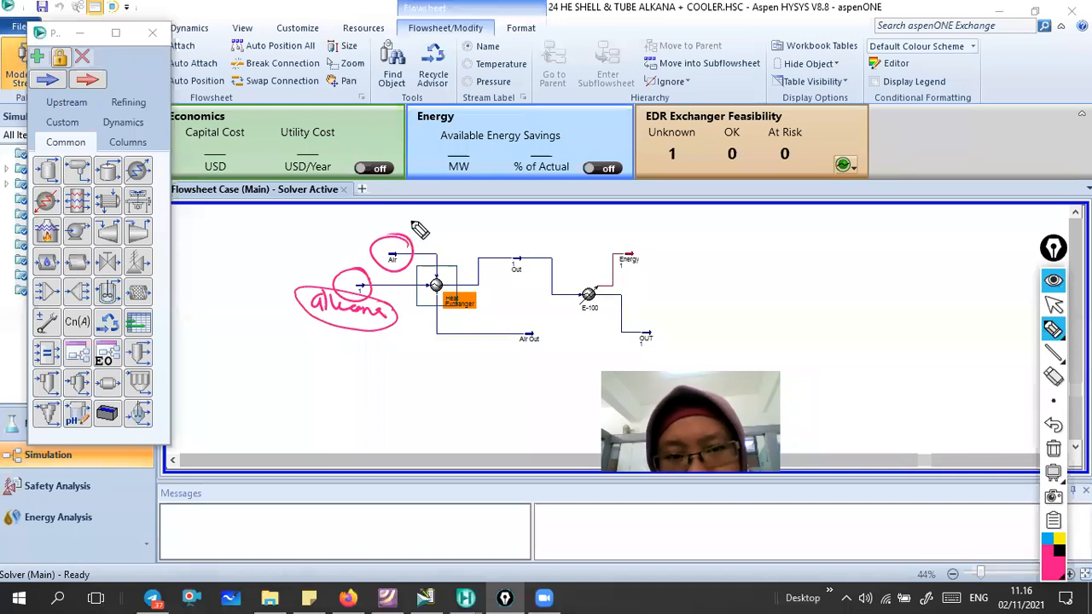
Cross out the Air stream and circle the 1 Out and OUT 1 streams in pink.
drag(396, 253, 424, 230)
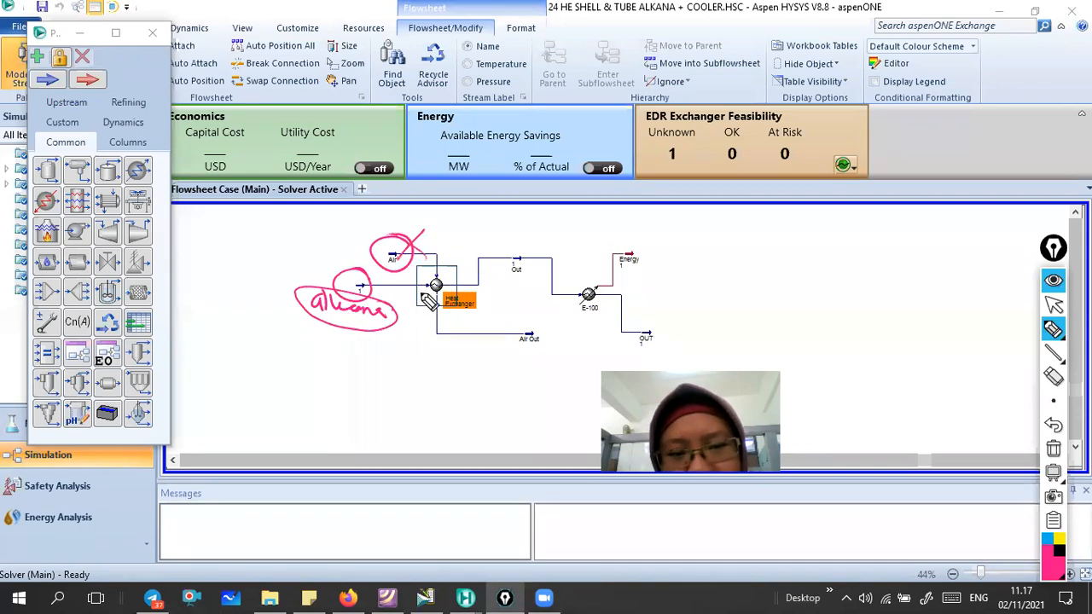
mouse_move(543, 264)
mouse_down()
mouse_move(525, 242)
mouse_move(537, 249)
mouse_up()
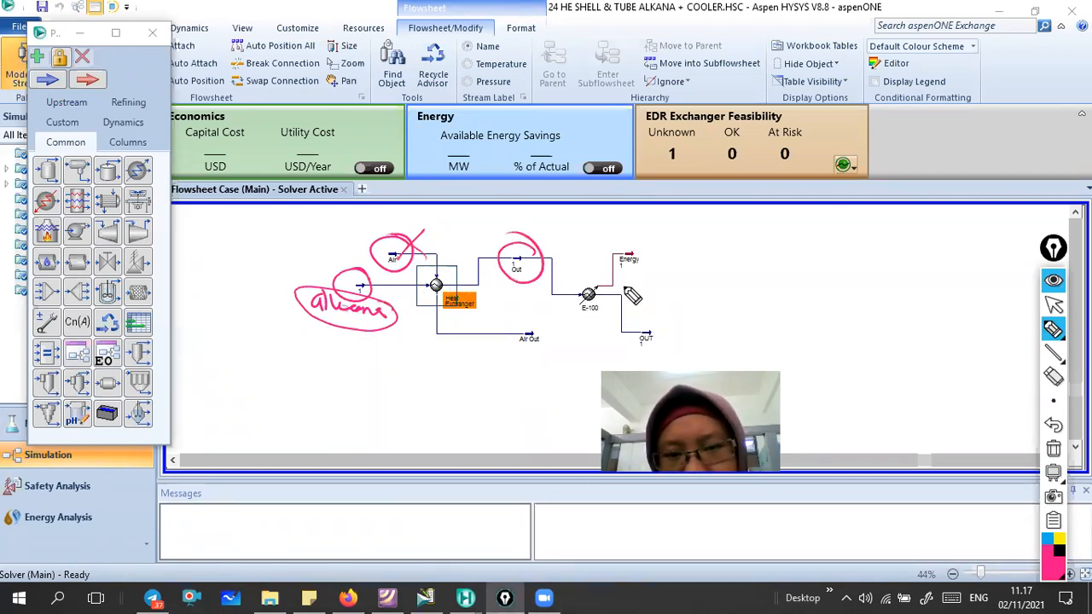
drag(674, 325, 680, 341)
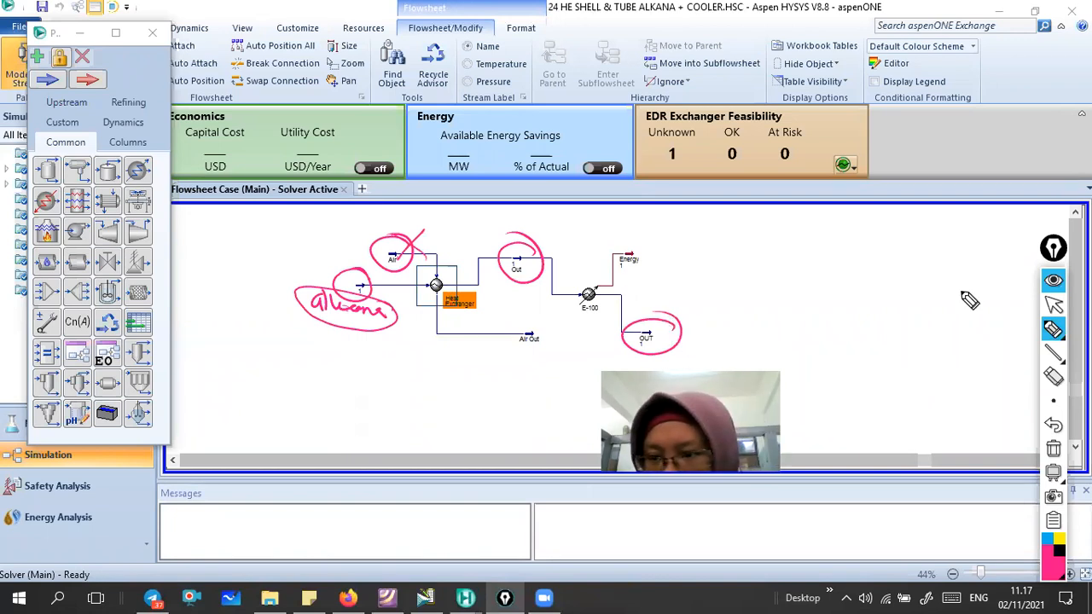
Open the cooler's outlet stream OUT 1 and set its temperature to 30 °C.
click(1053, 305)
double_click(646, 340)
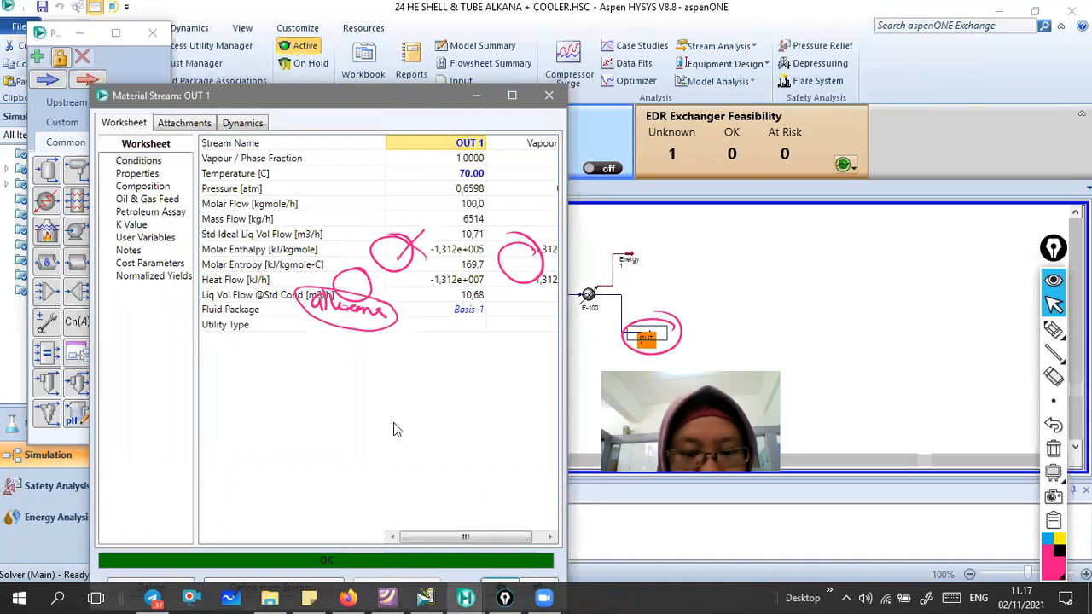
drag(447, 535, 458, 535)
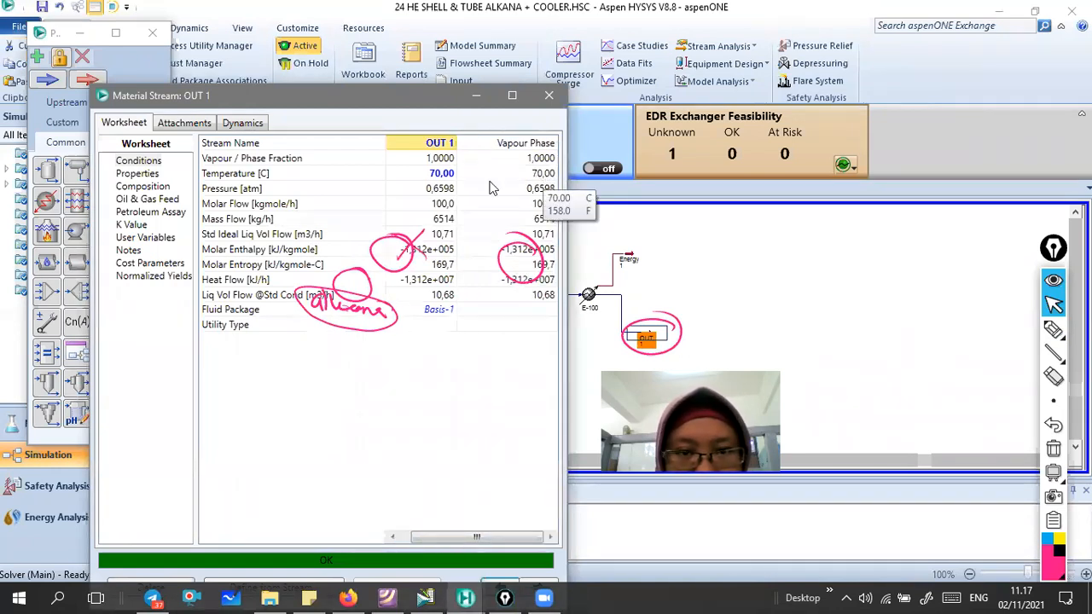
click(493, 186)
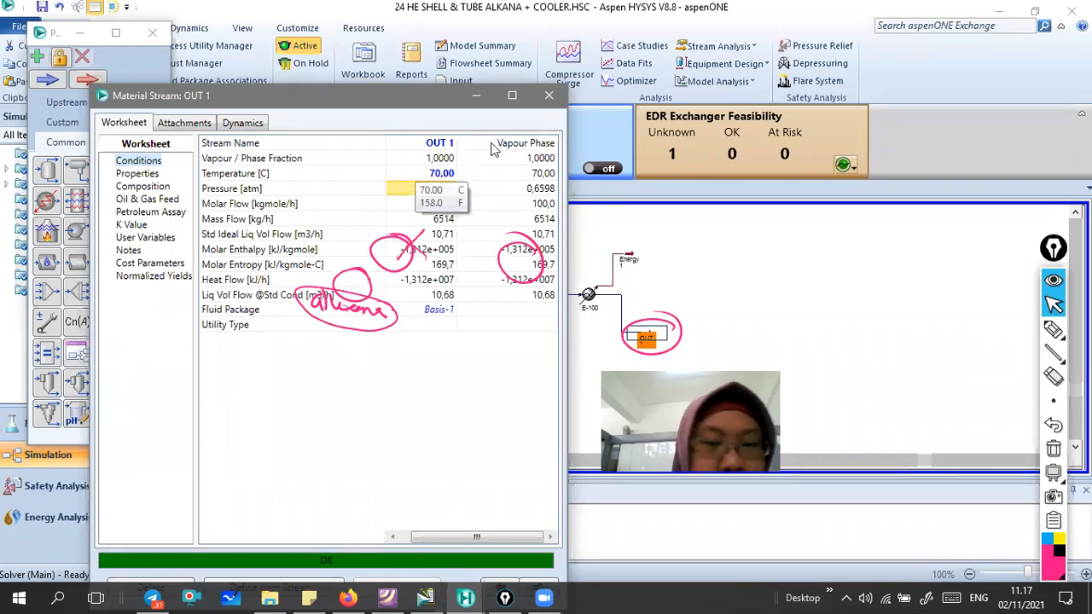
click(432, 174)
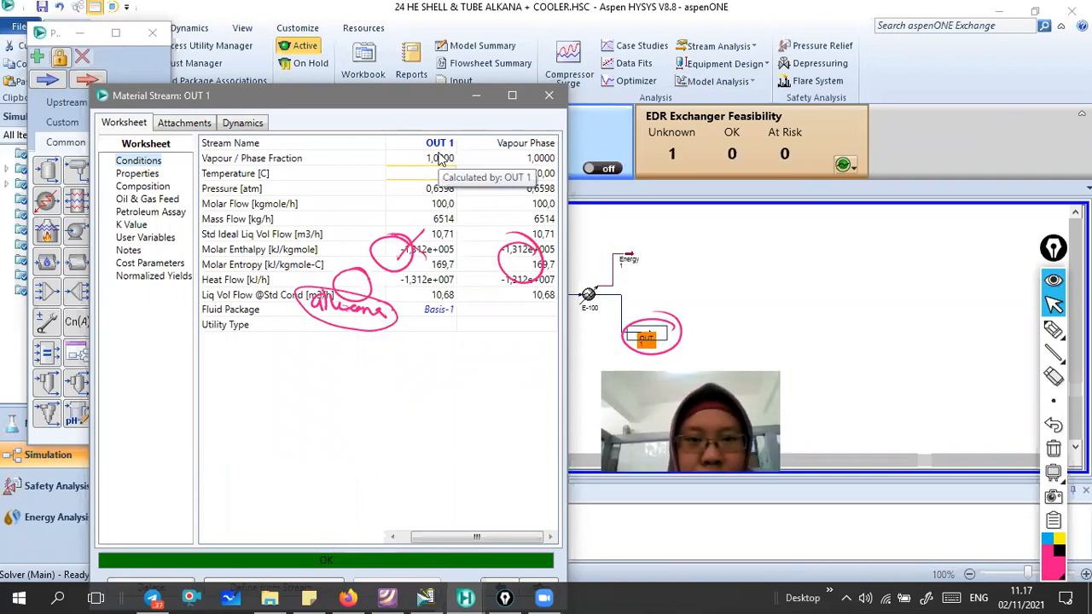
key(Down)
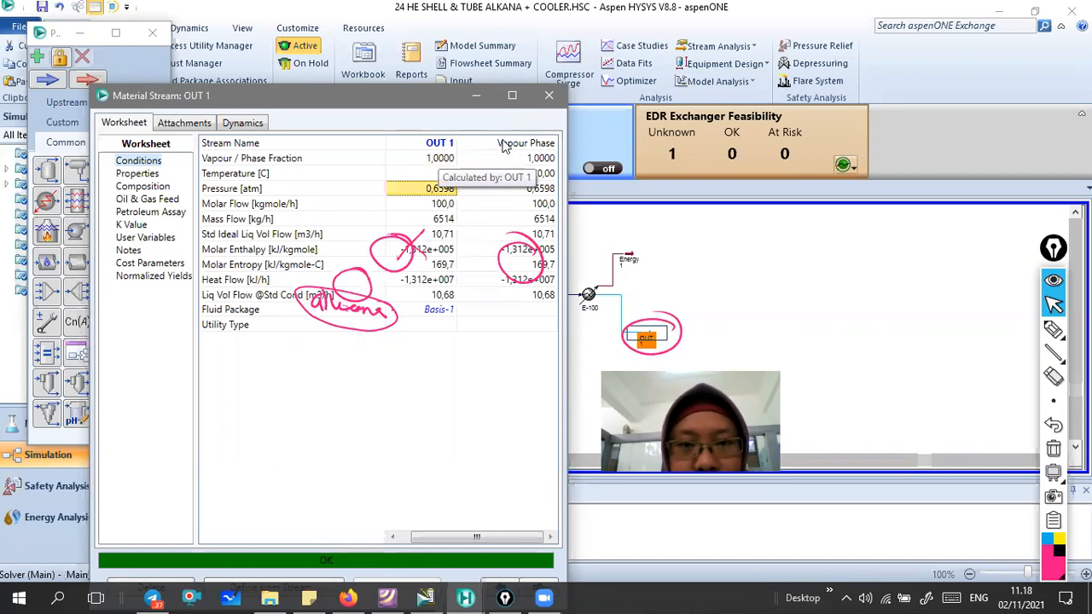
click(441, 218)
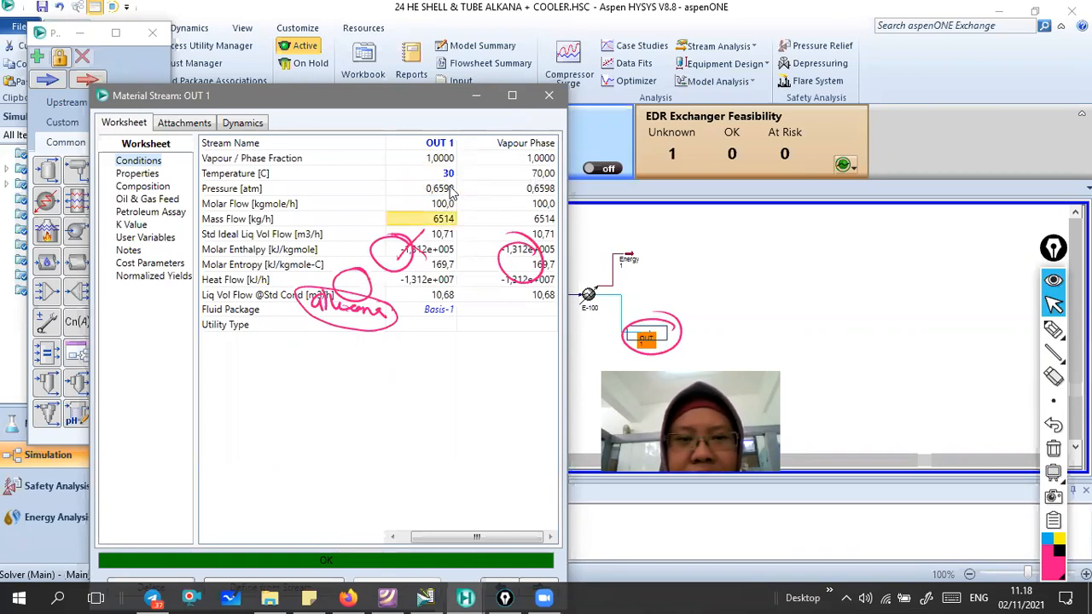
key(Down)
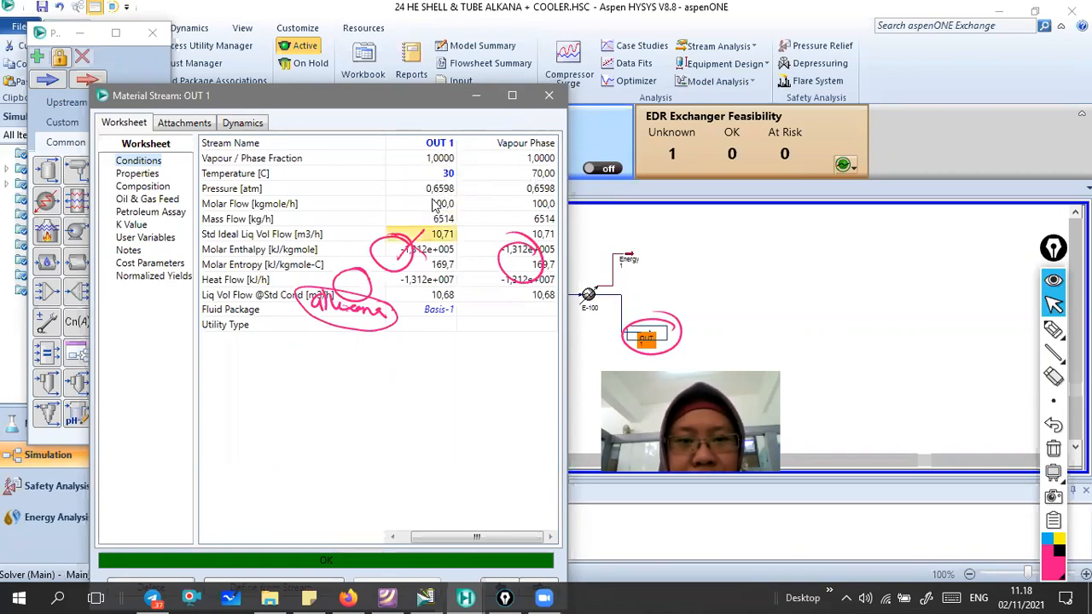
key(Up)
key(Up)
key(Up)
key(Up)
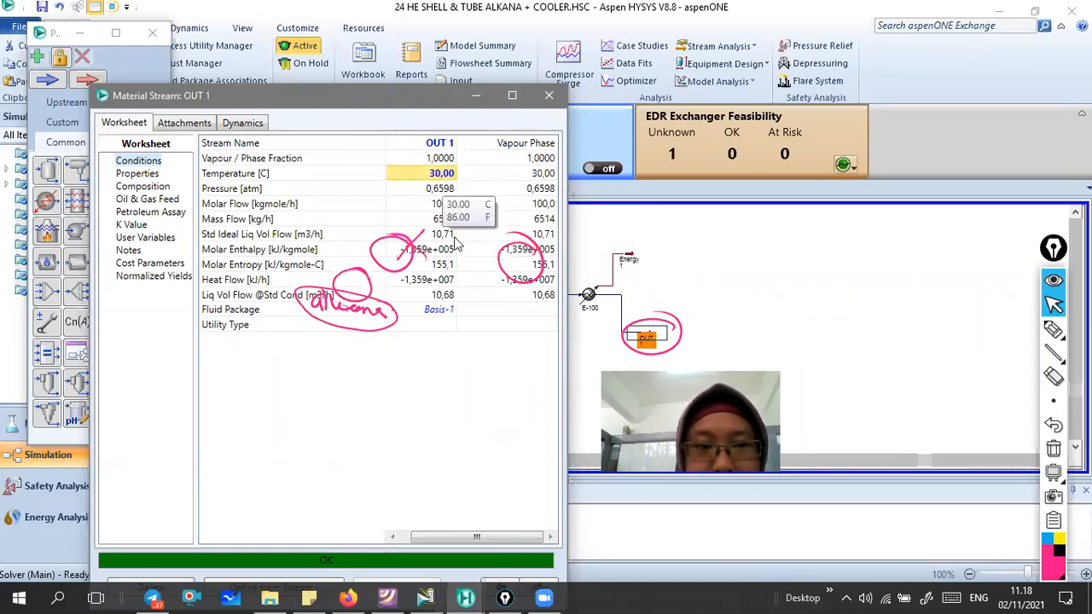
Clear all pink annotations and close the OUT 1 stream's window to return to the flowsheet.
click(1053, 450)
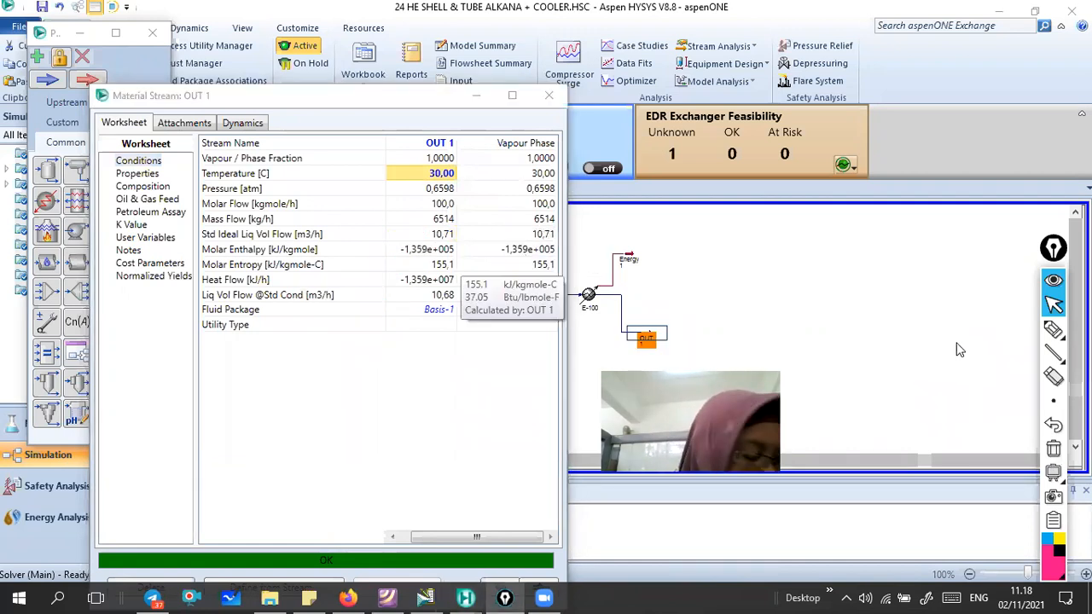
click(953, 293)
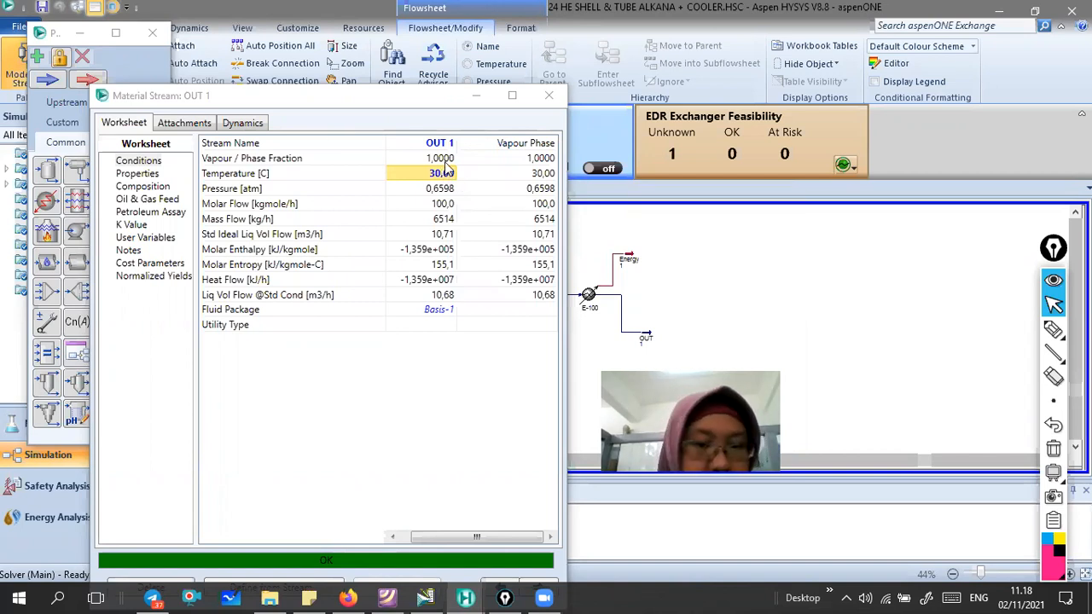
click(531, 125)
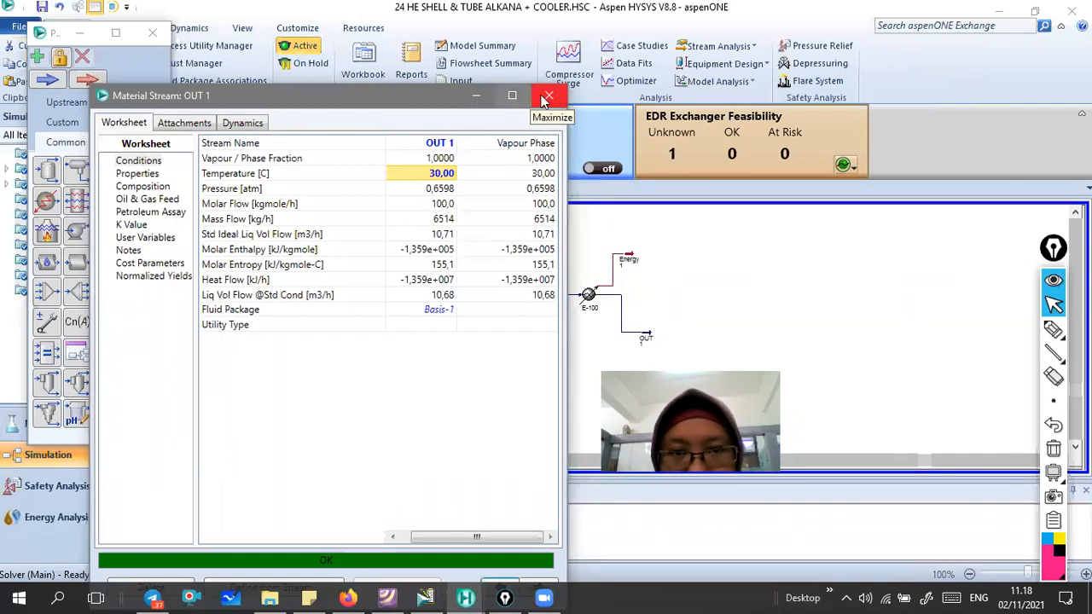
click(545, 96)
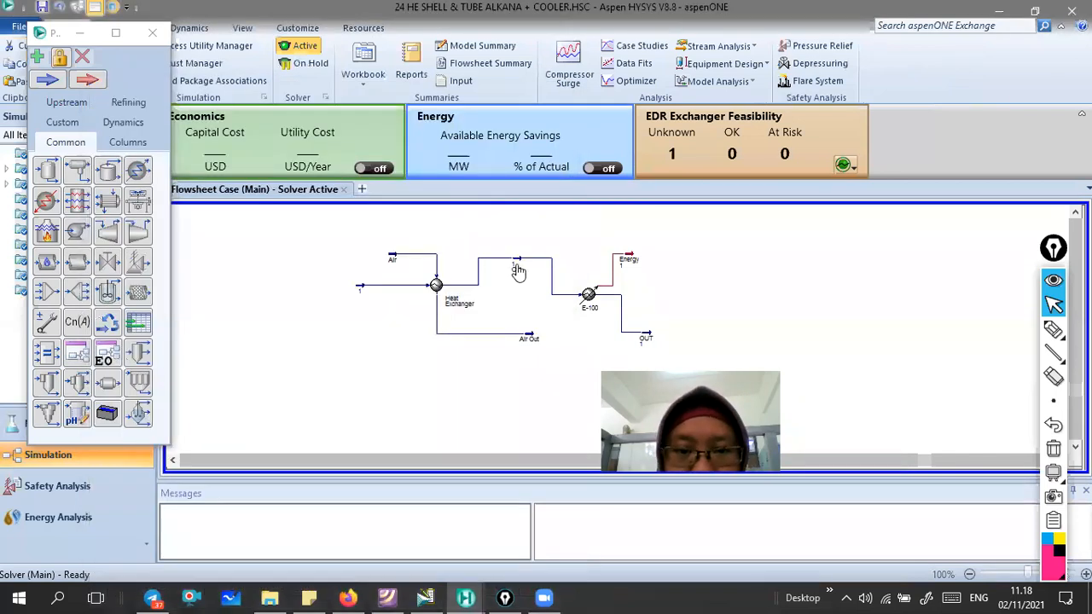
click(497, 324)
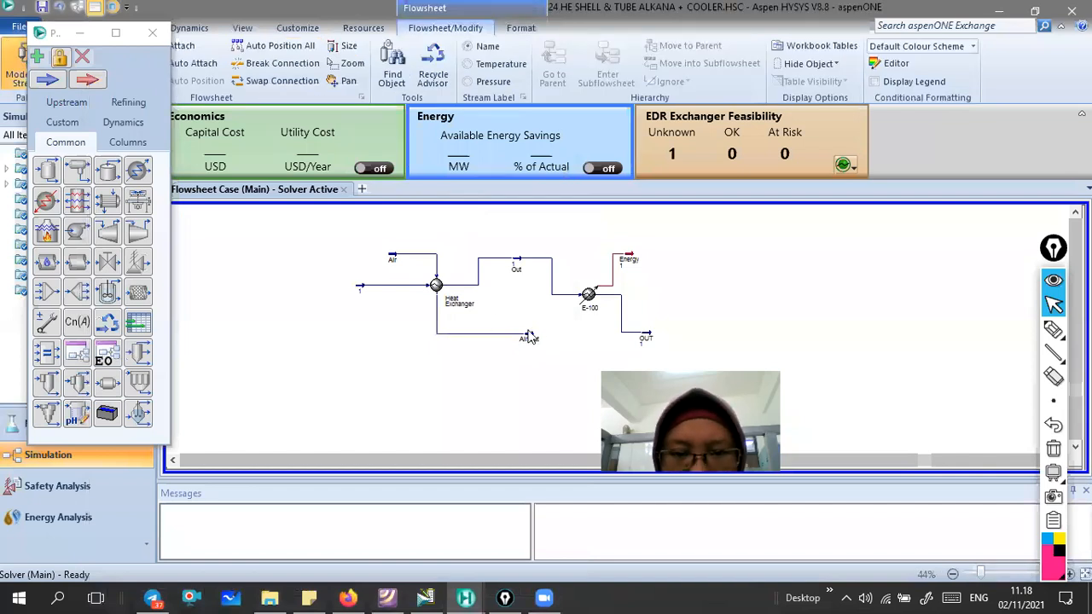
Examine the Air Out stream's conditions, including its aqueous phase values, and close the stream's window.
double_click(528, 337)
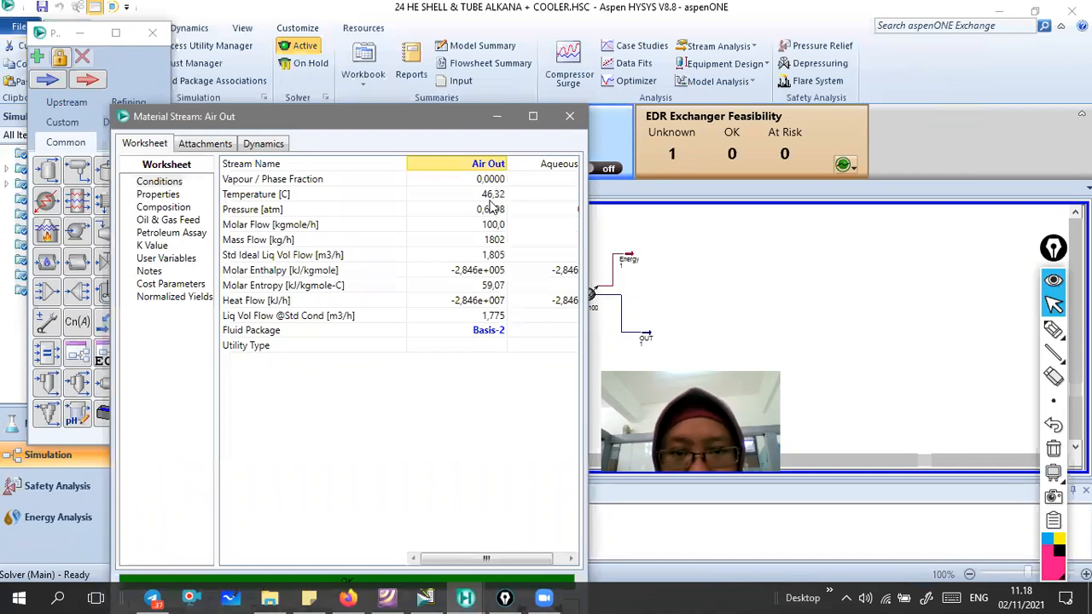
click(559, 555)
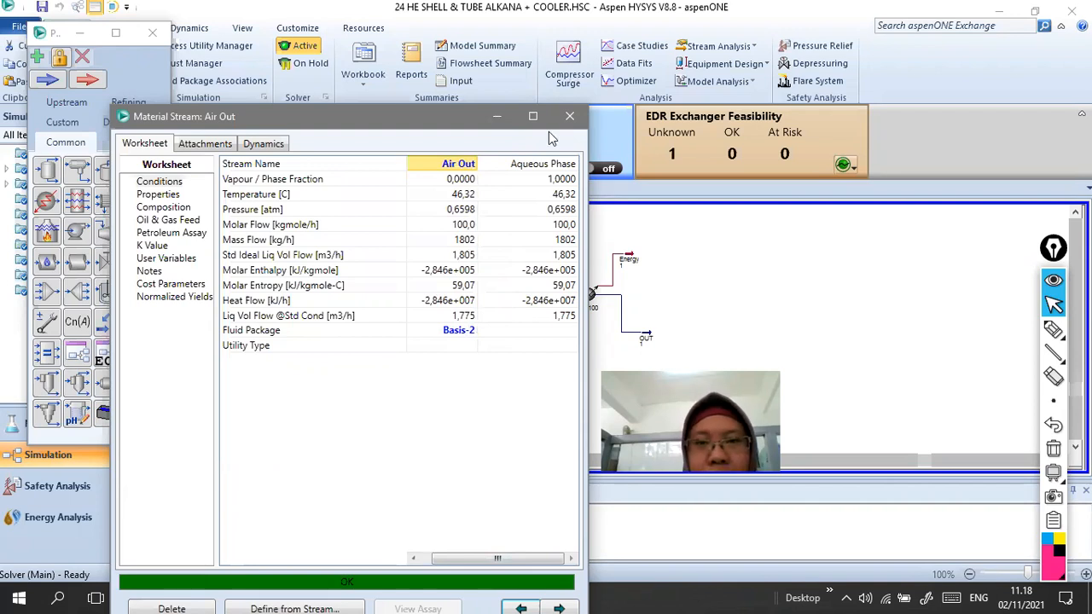
click(569, 116)
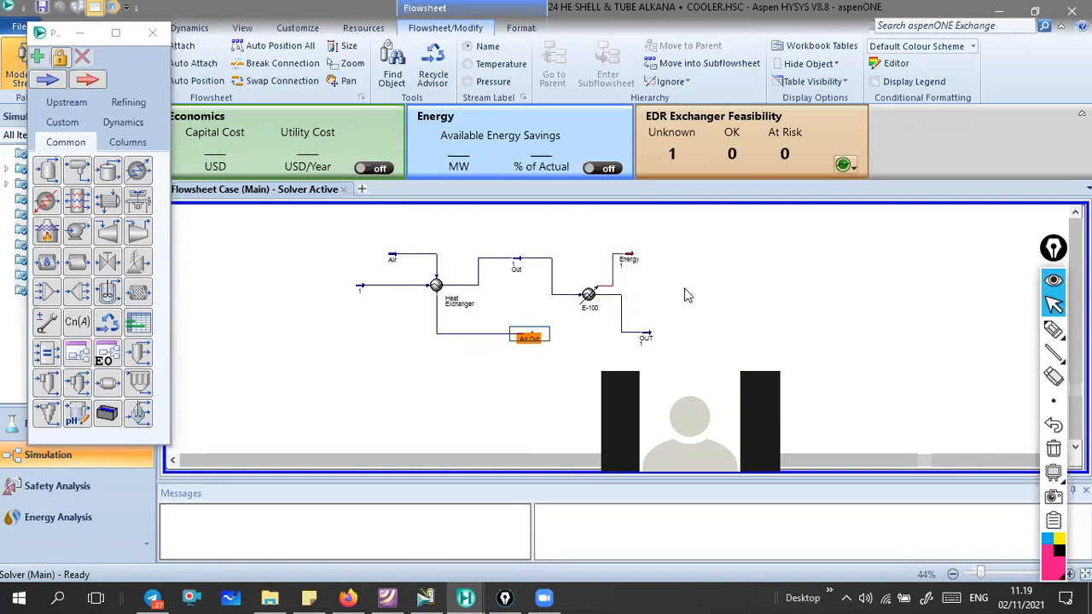
Examine the Heat Exchanger's worksheet conditions and the compositions of its inlet and outlet streams.
double_click(433, 292)
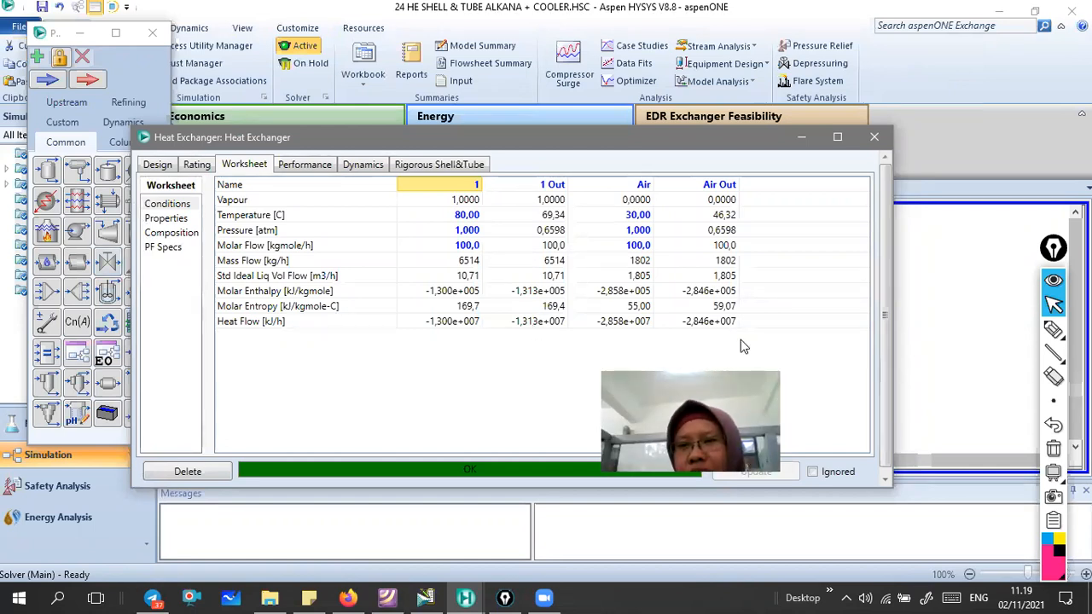
click(873, 136)
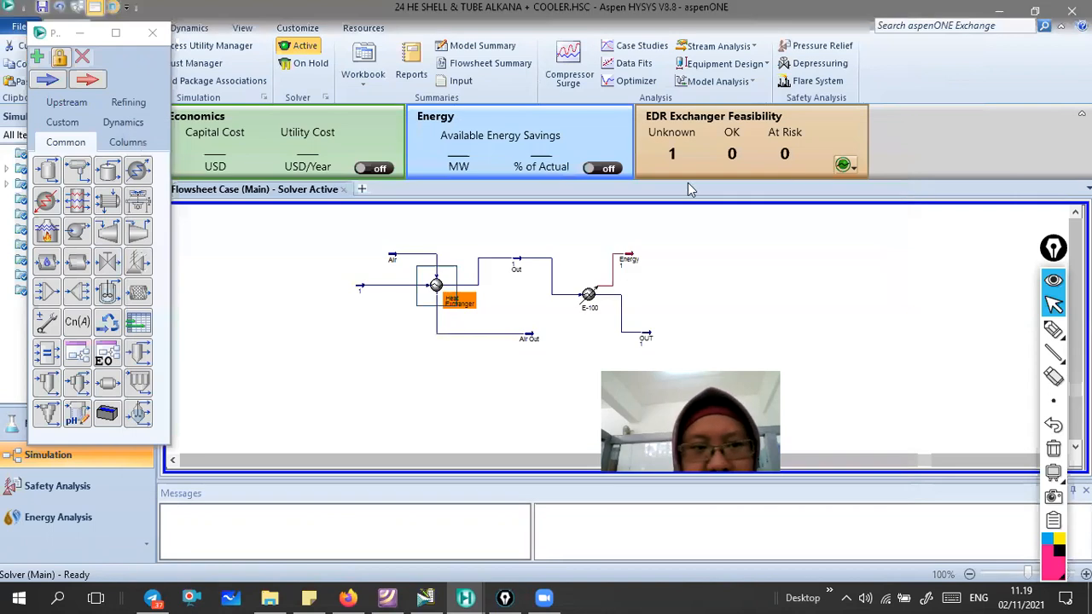
click(184, 334)
double_click(435, 286)
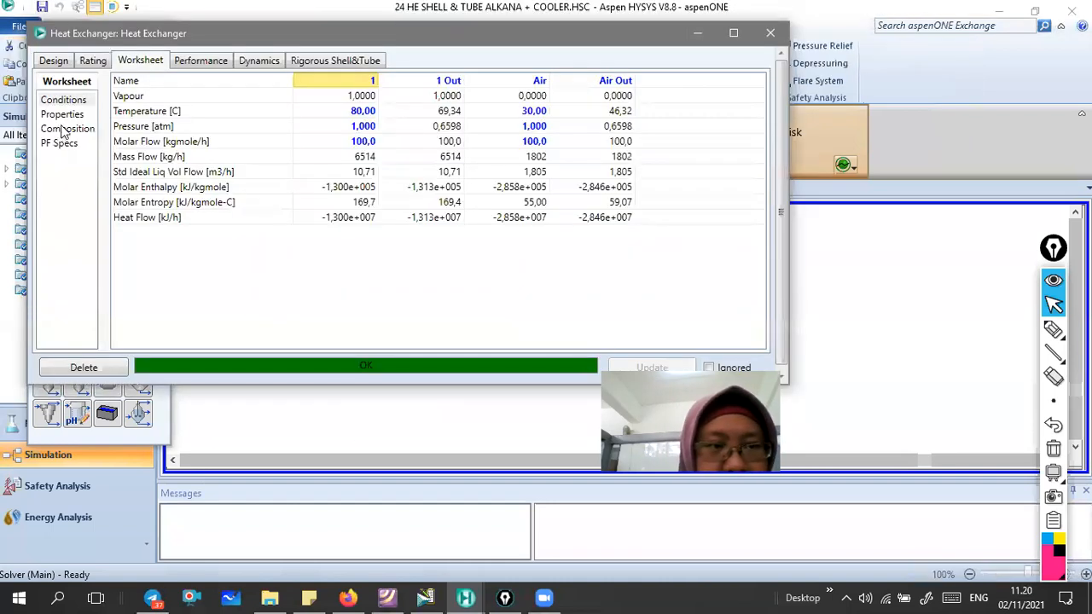
click(60, 128)
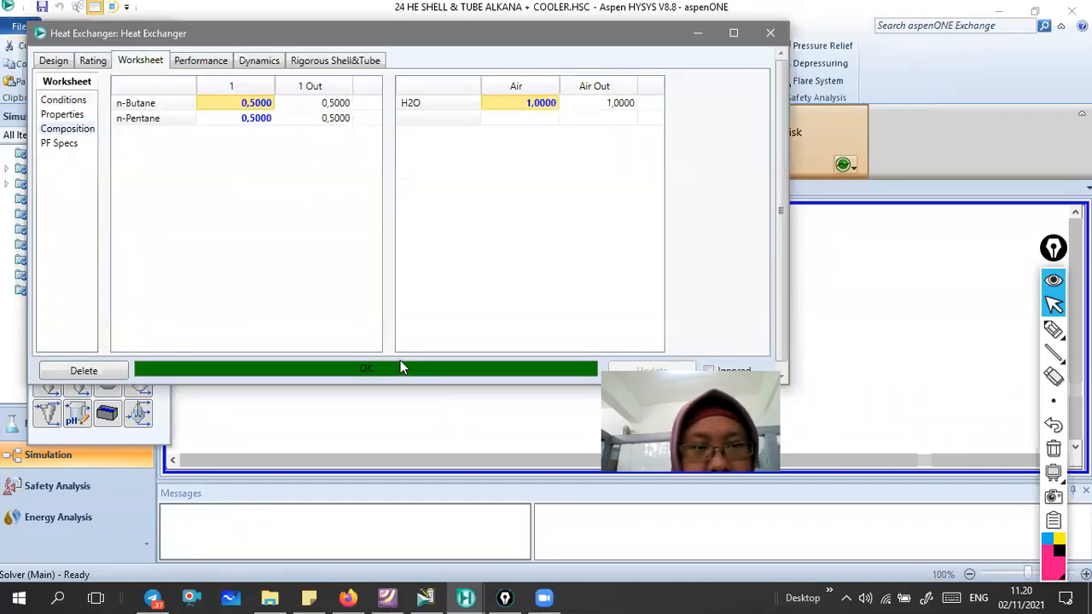
Review the available heat exchanger models in the Heat Exchanger's design parameters and close its property window.
click(60, 67)
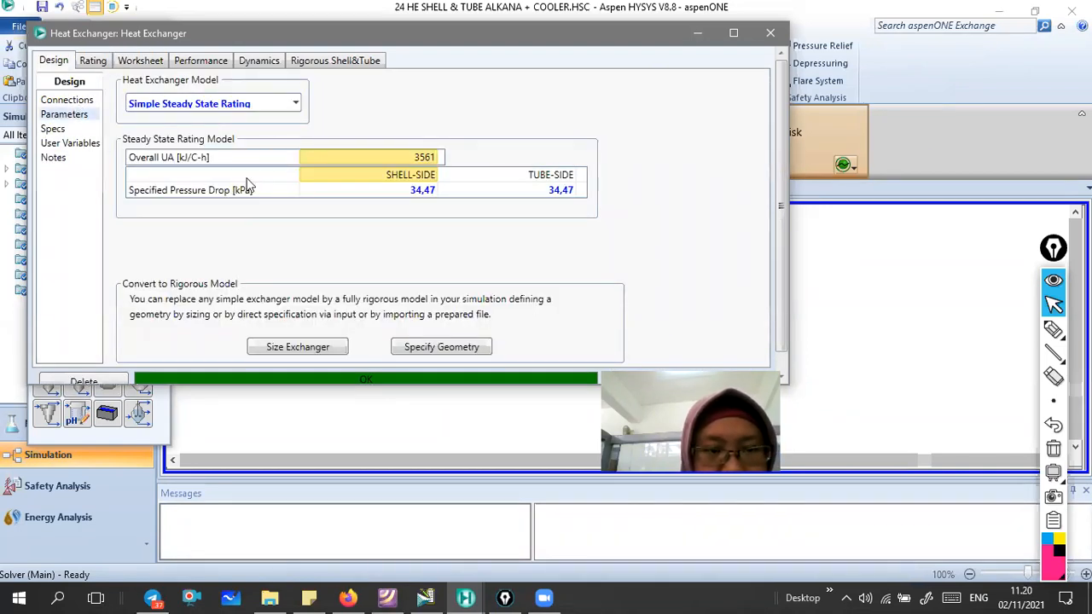
click(296, 103)
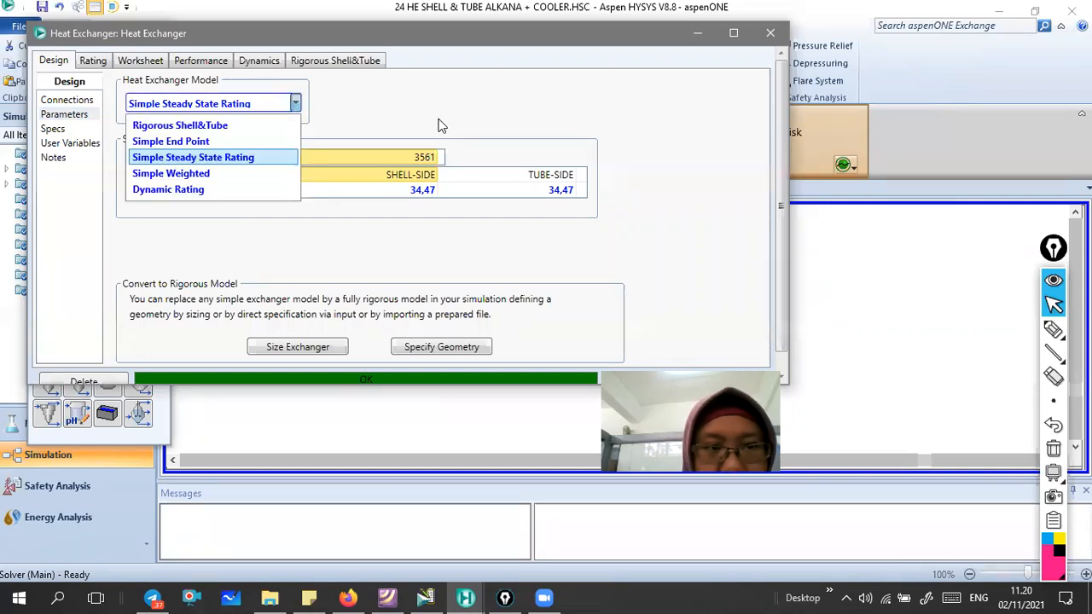
click(777, 37)
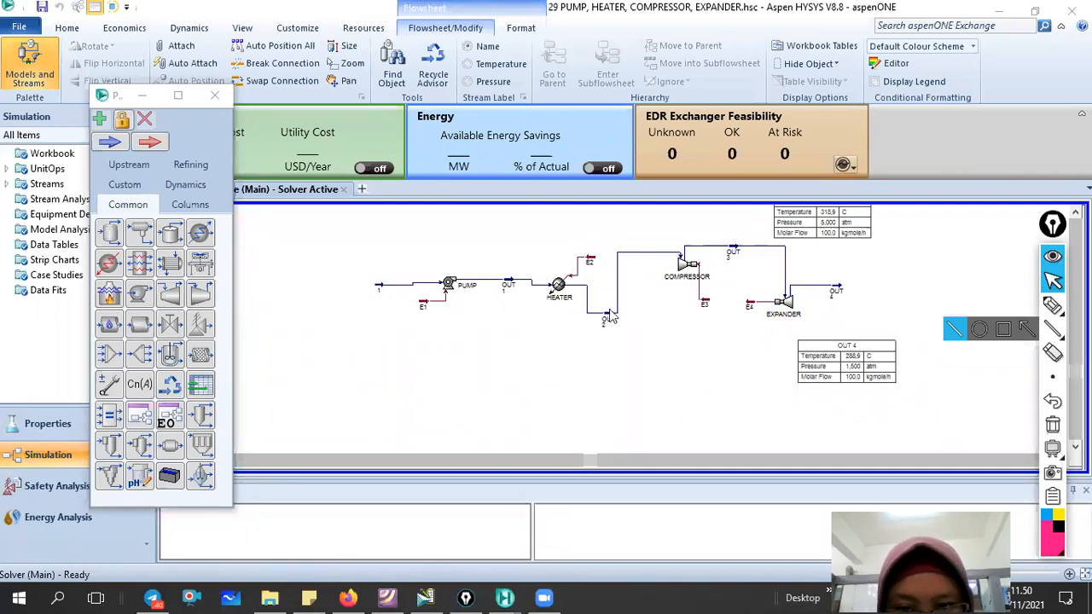
Open the HEATER in the pump, heater, compressor and expander flowsheet and examine its worksheet conditions.
double_click(560, 287)
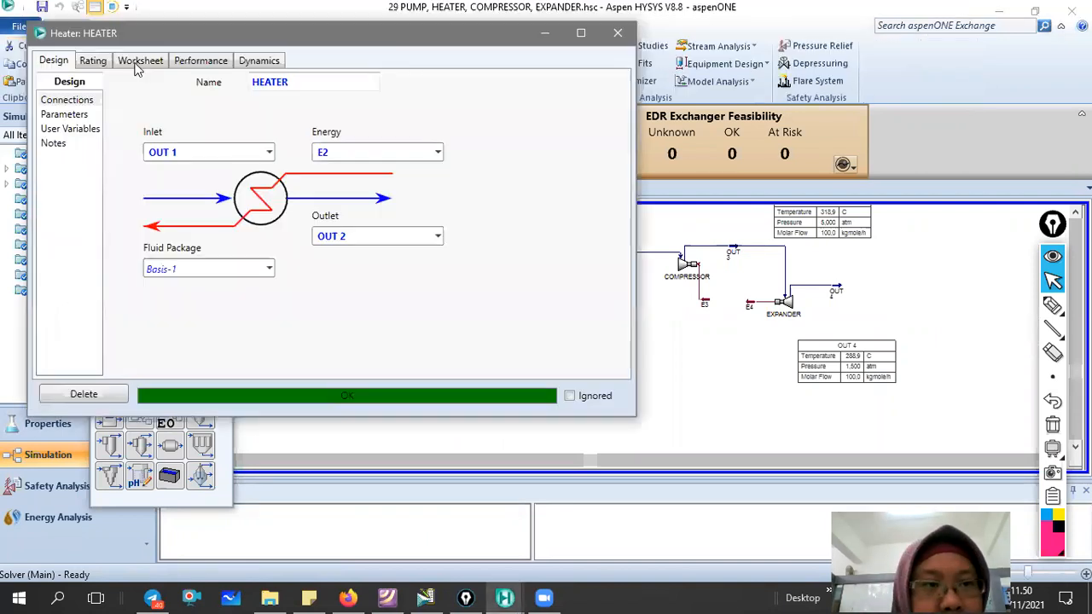
click(139, 59)
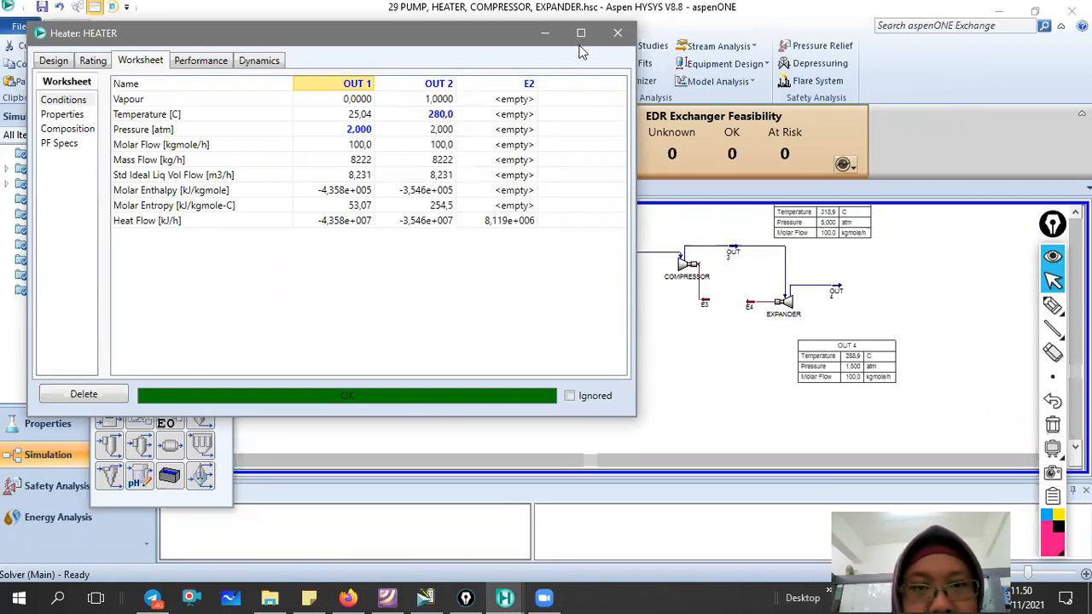
Close the HEATER's property window and examine the compressor, expander and their outlet streams in the flowsheet.
click(617, 33)
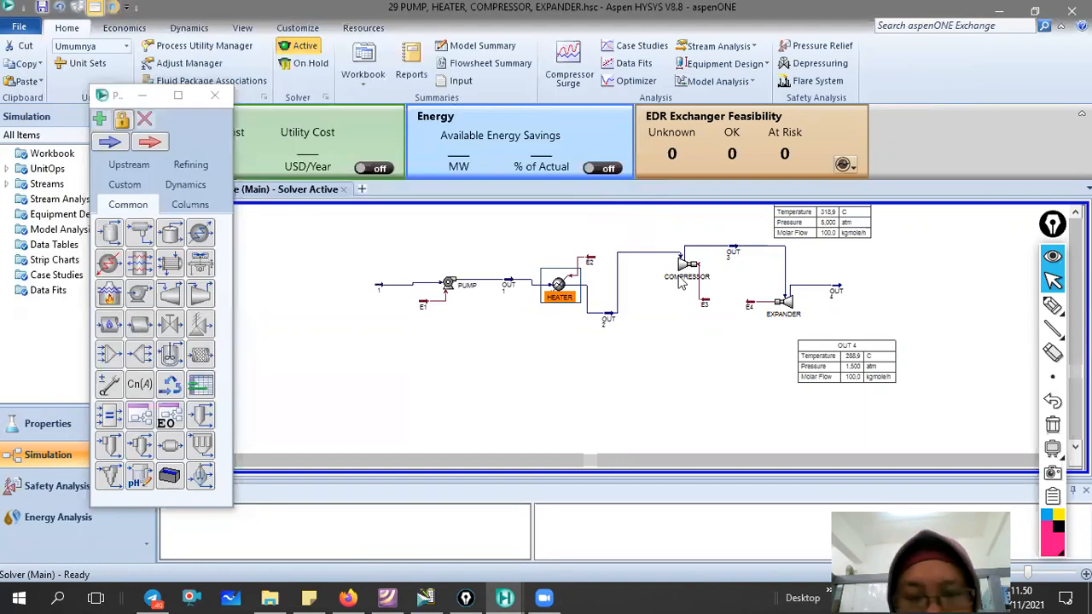
click(679, 265)
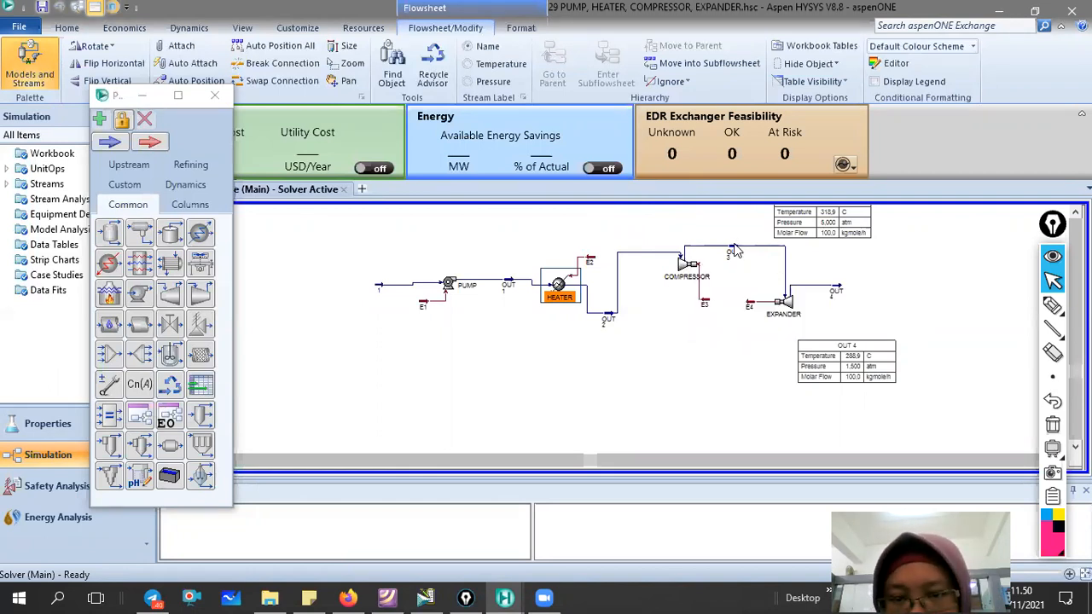
click(638, 282)
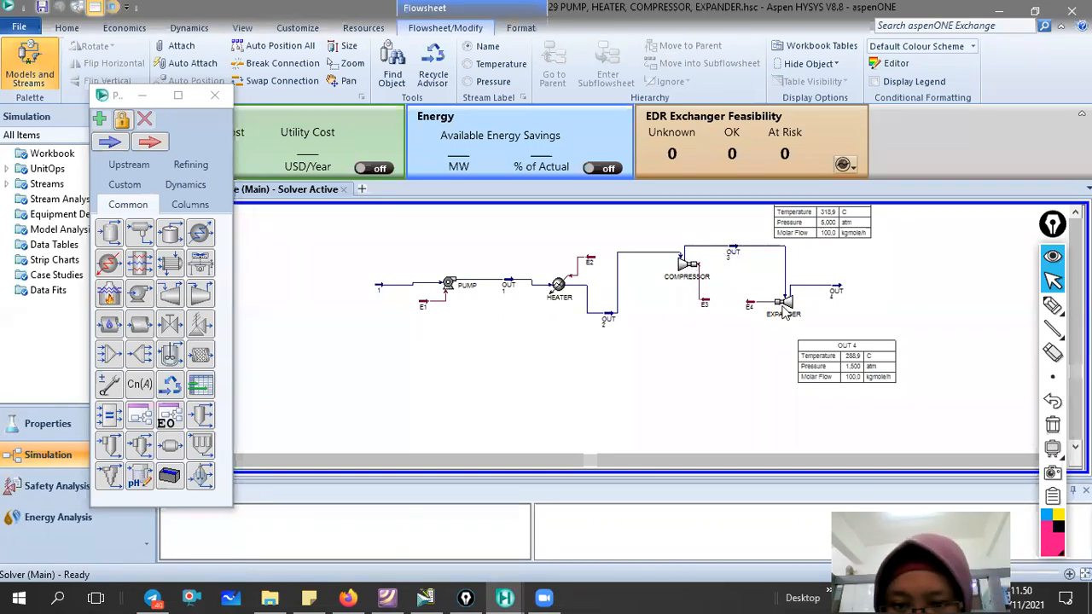
mouse_move(778, 304)
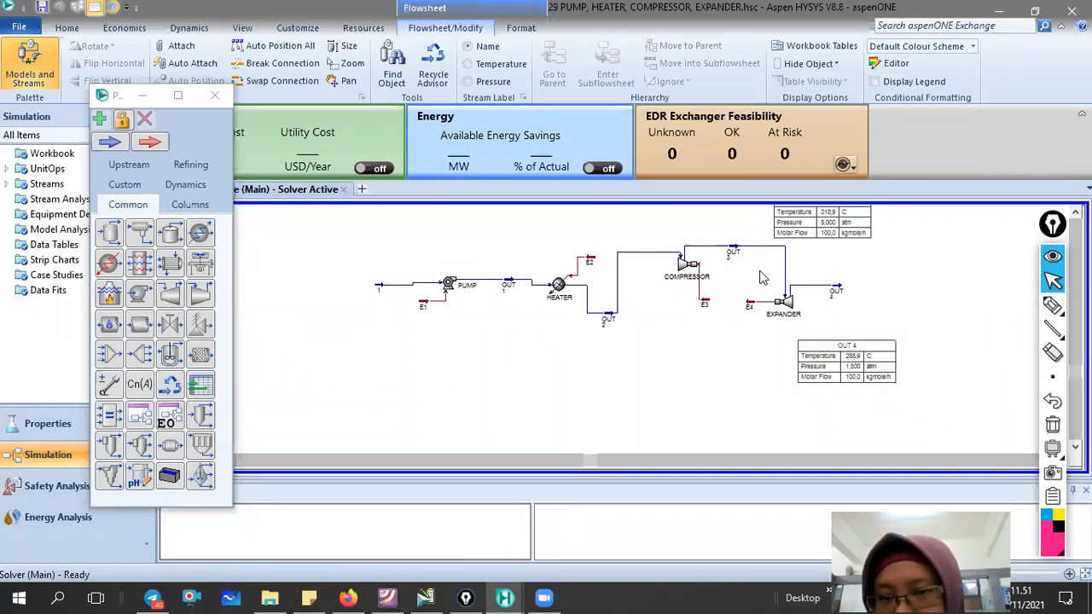
mouse_move(788, 247)
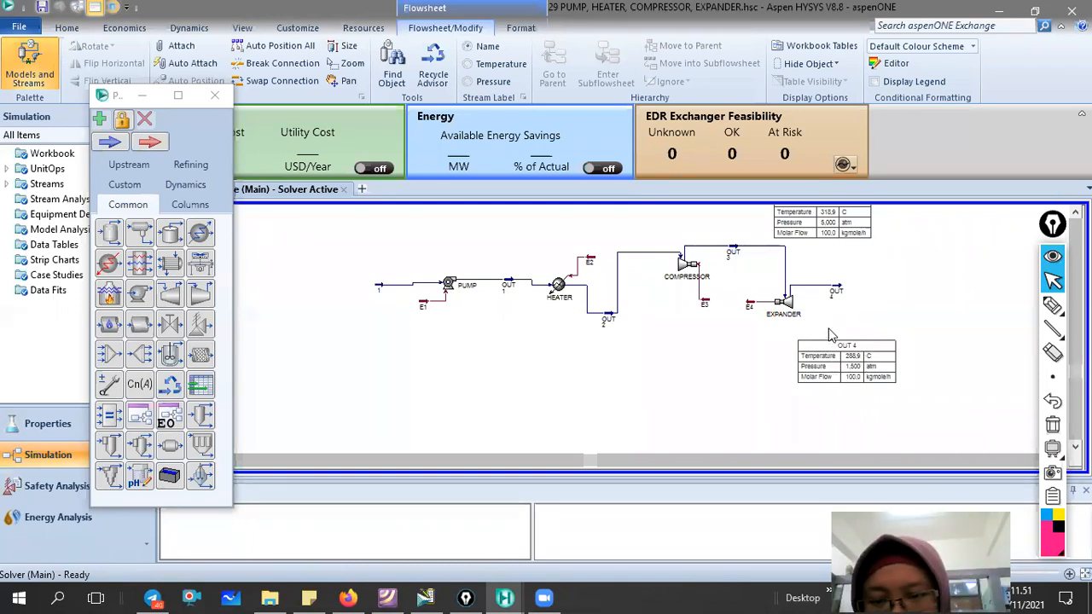
mouse_move(839, 292)
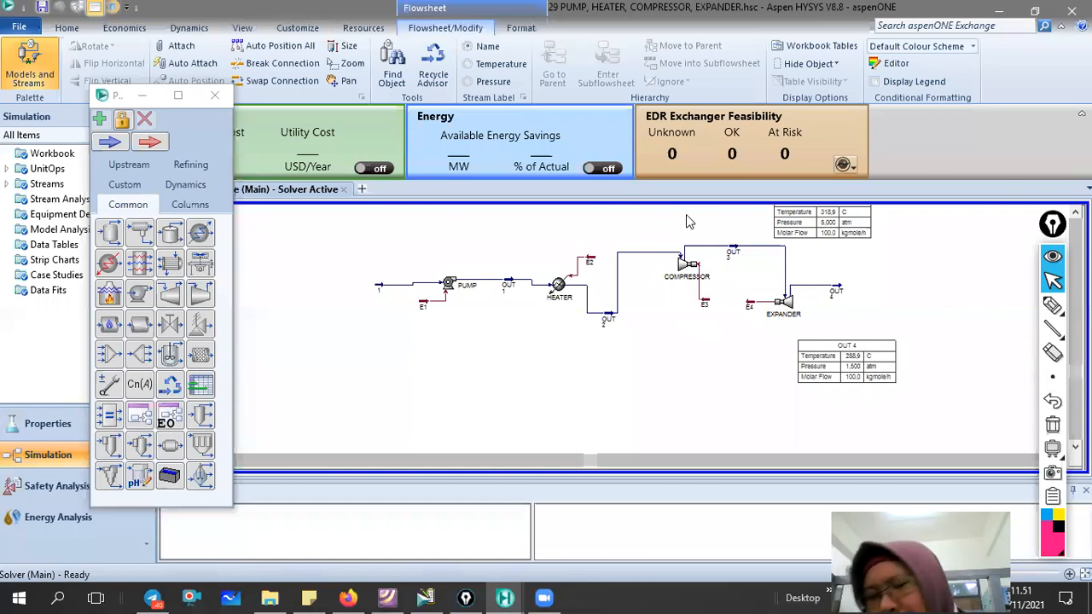
Open the SEPARATOR in the 31 SEPARATOR.hsc case and examine its connections, worksheet conditions and stream compositions.
click(555, 305)
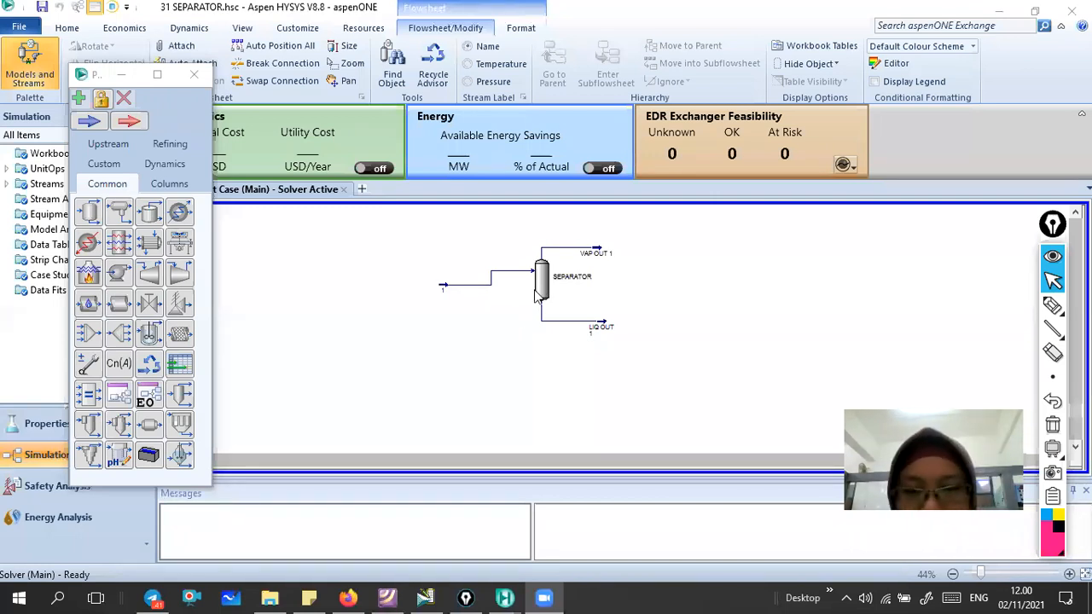
double_click(540, 285)
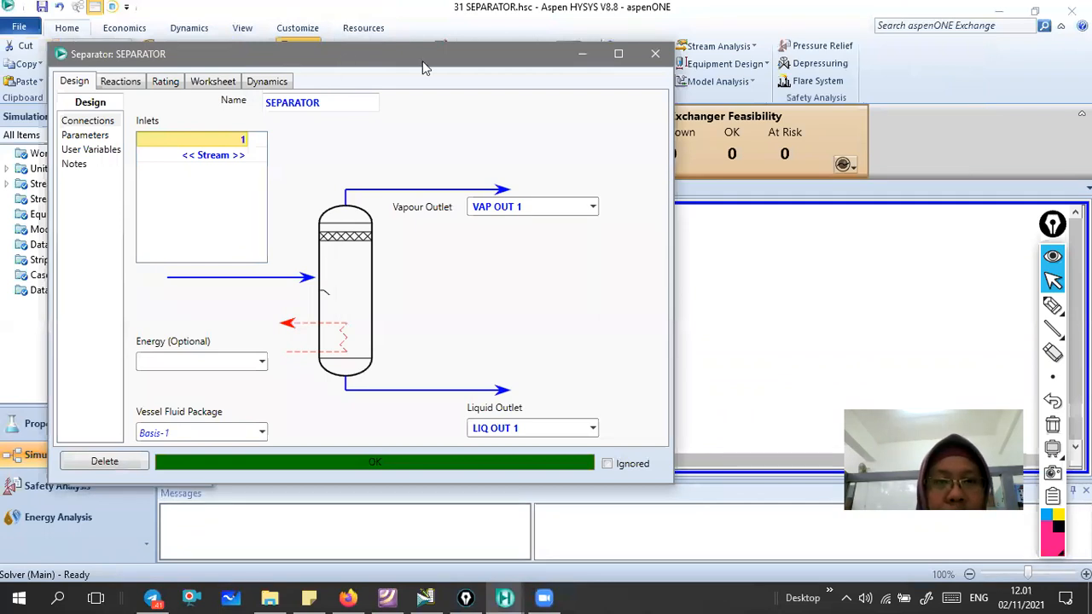
drag(304, 53, 423, 61)
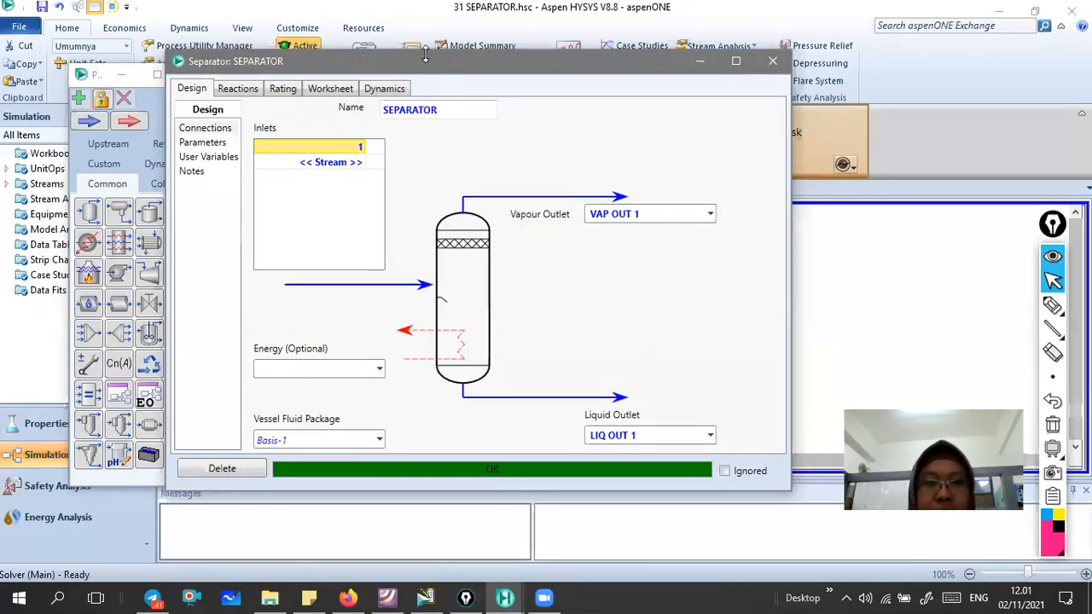
click(341, 92)
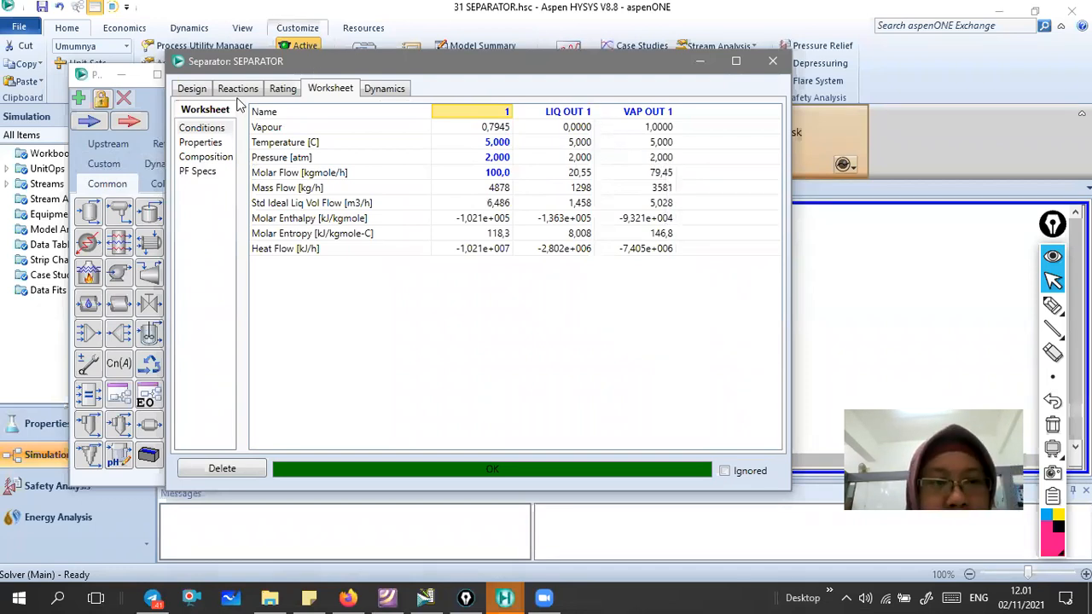
click(203, 159)
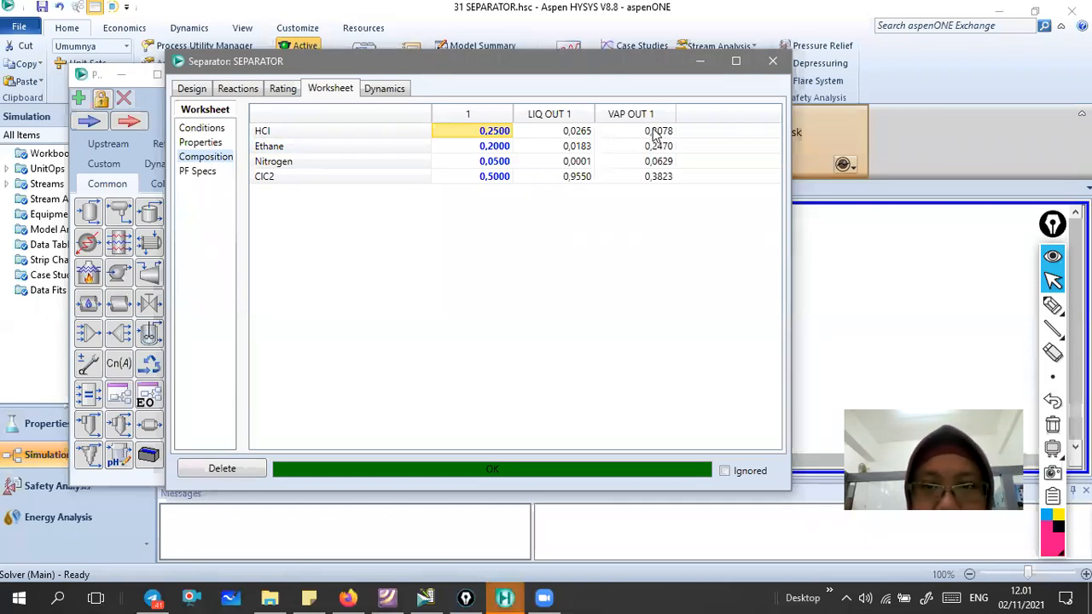
Circle the VAP OUT 1 composition values in the SEPARATOR's worksheet with the on-screen pen, and return to the normal pointer.
click(1051, 306)
drag(698, 159, 639, 166)
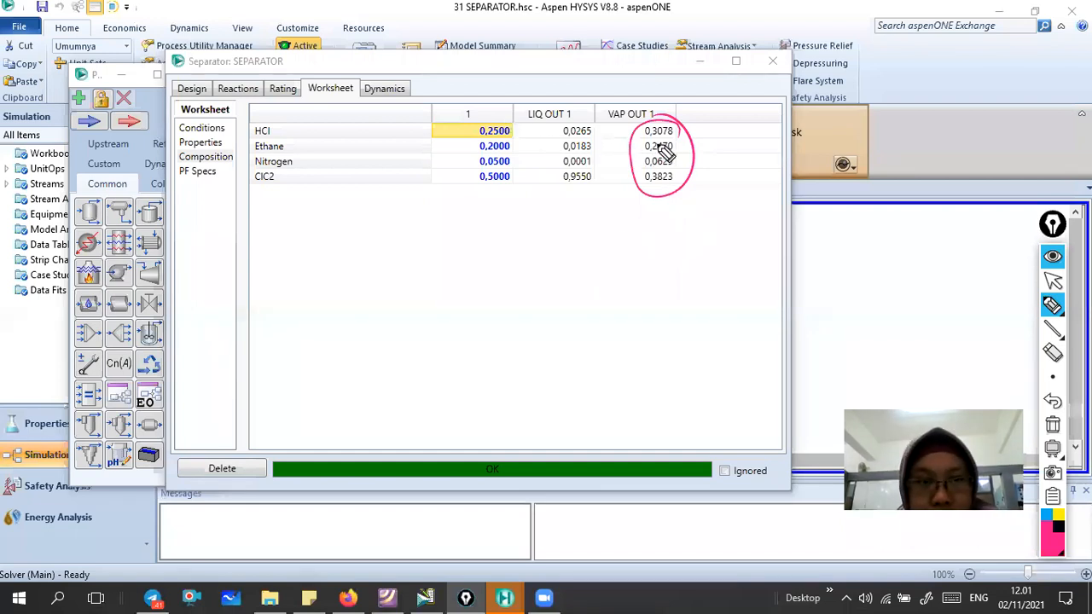
click(1052, 280)
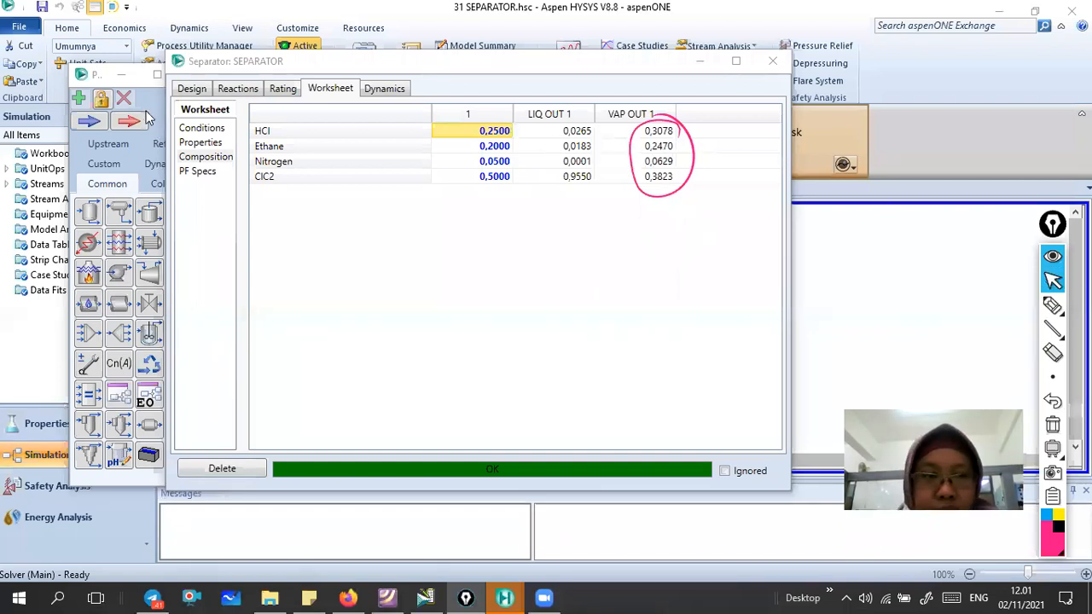
Review the SEPARATOR's worksheet conditions and compositions again, and close its property window.
click(196, 127)
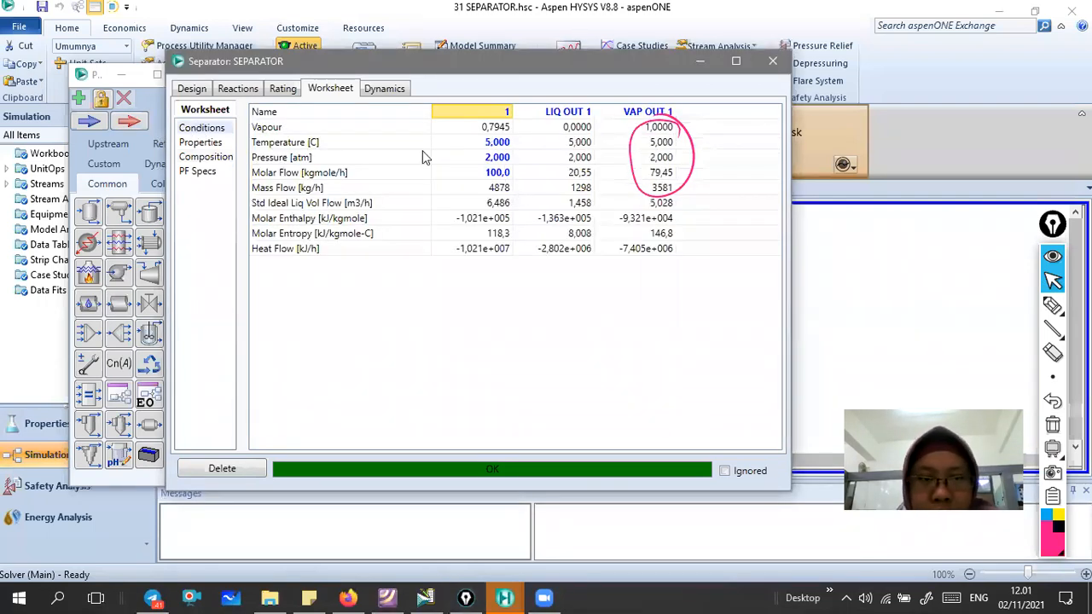
click(209, 157)
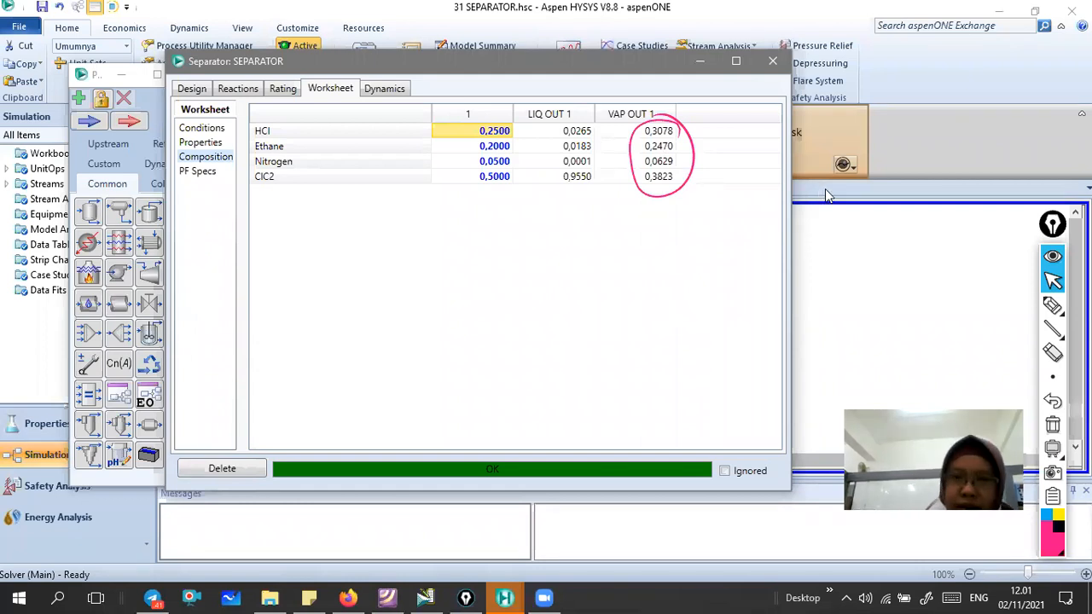
click(504, 597)
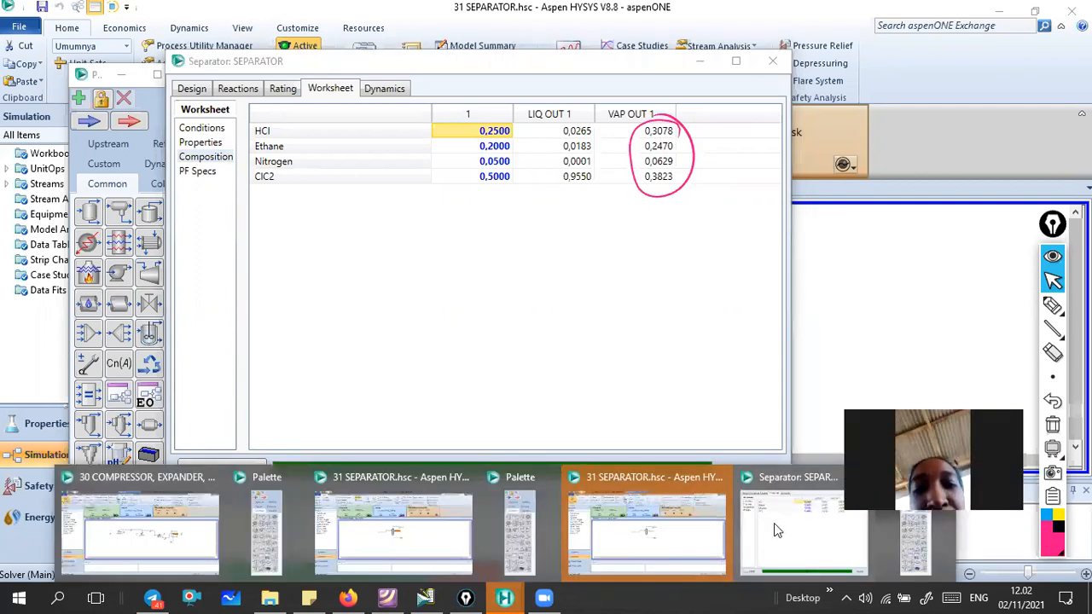
click(776, 64)
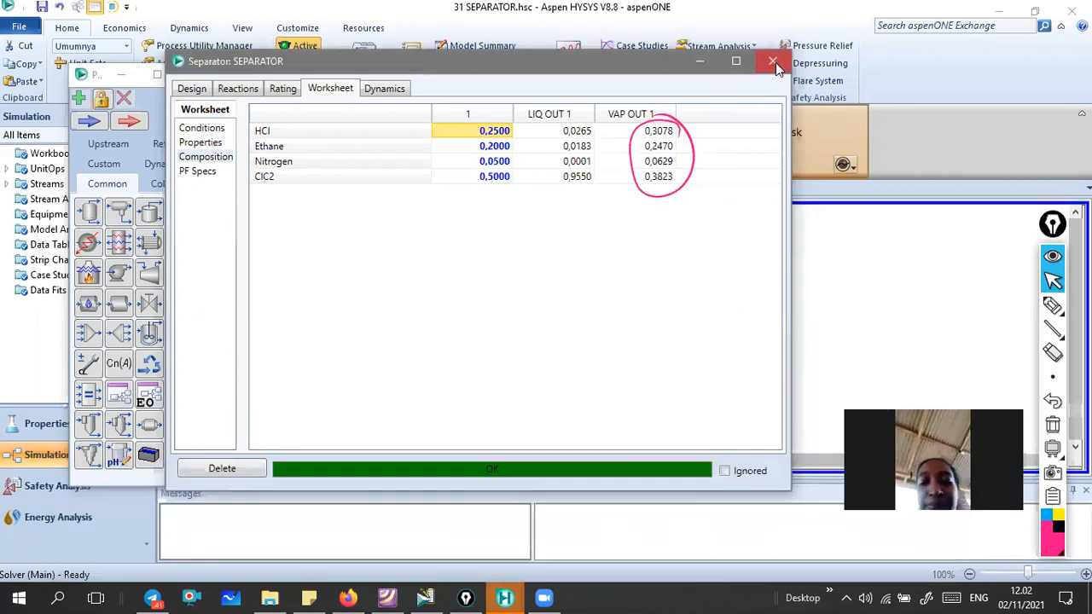
click(775, 62)
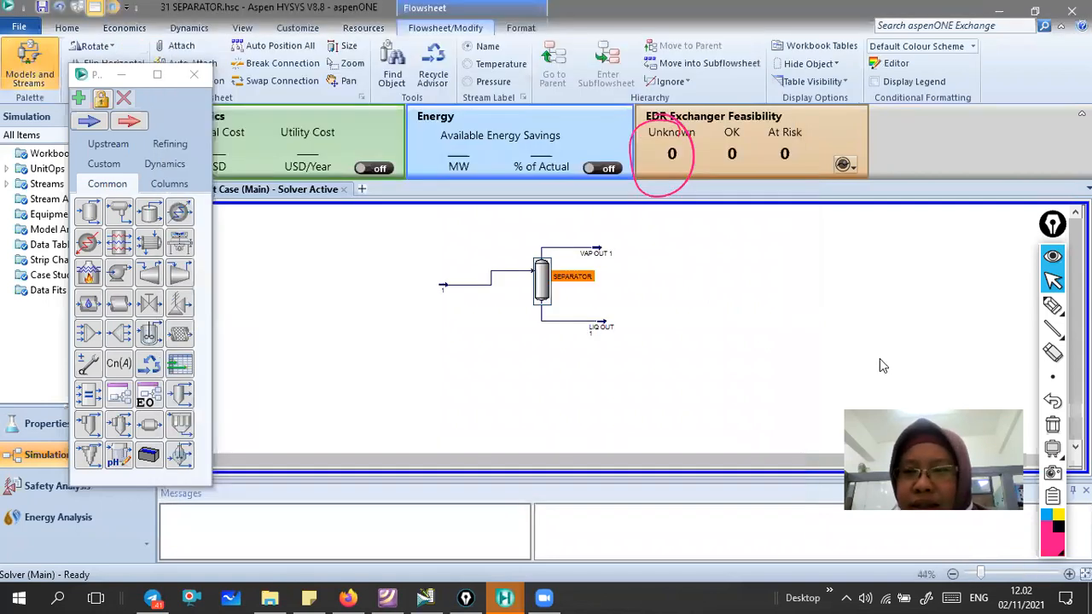
Switch to the Reaktor (konversi&setimbang) PDF in Foxit Phantom and clear the pen circle from the screen.
mouse_move(1051, 308)
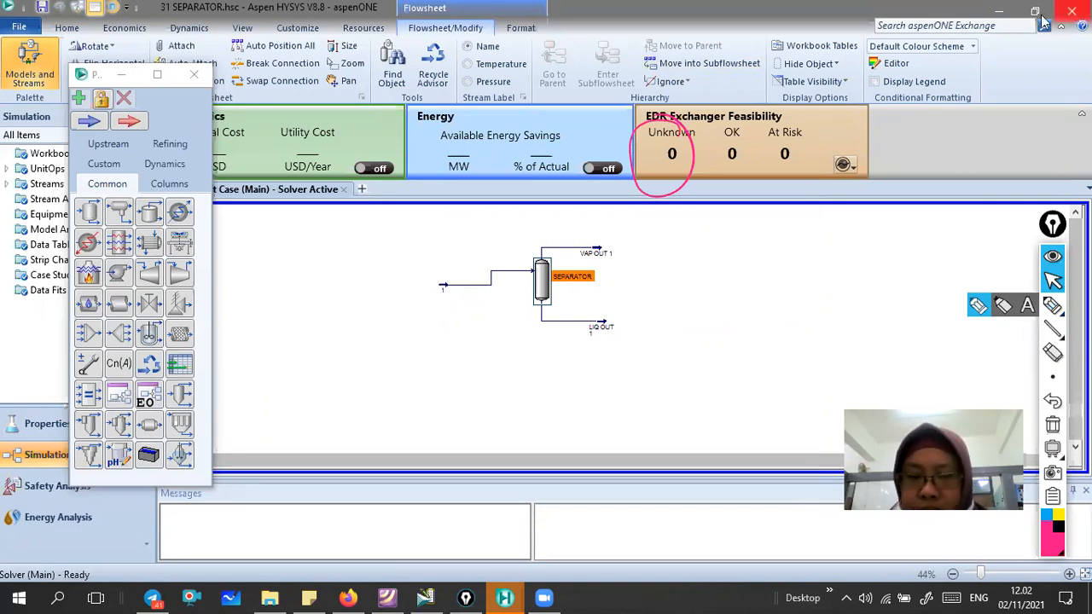
click(505, 597)
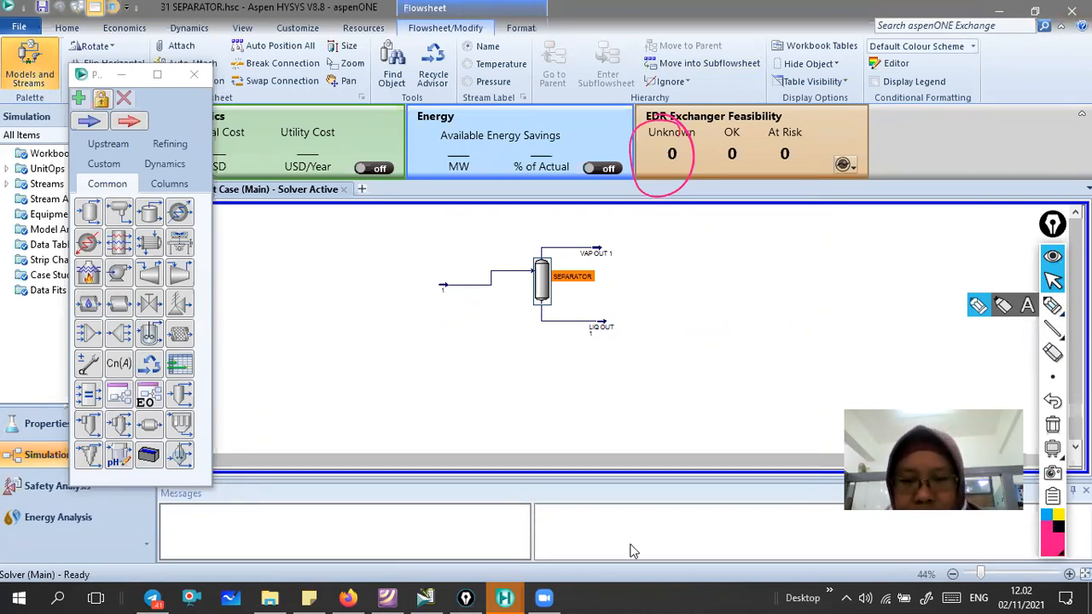
click(406, 597)
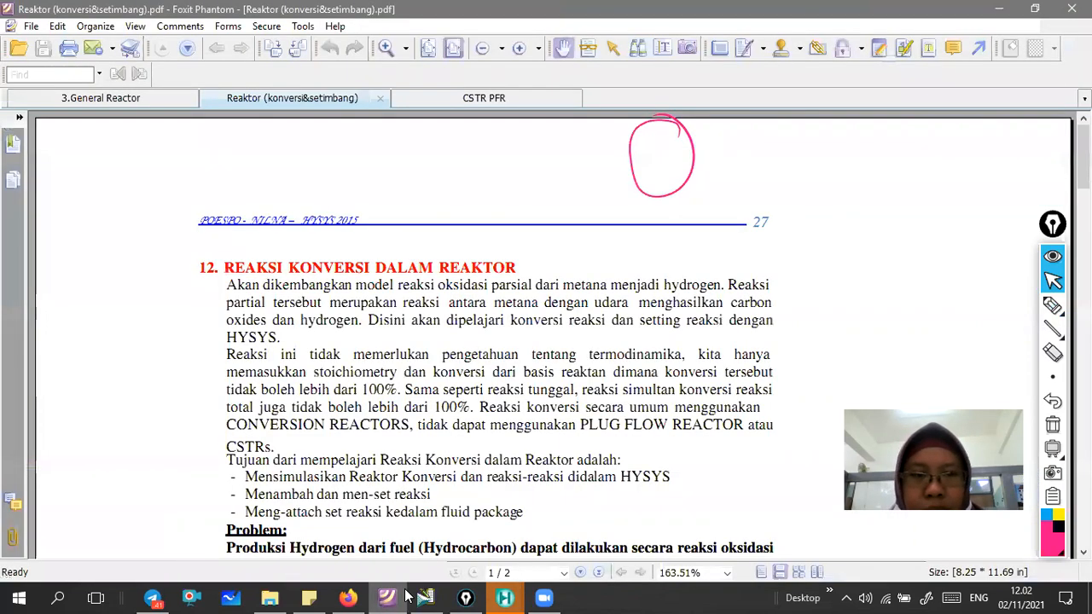
click(1052, 306)
scroll(1052, 305, down, 2)
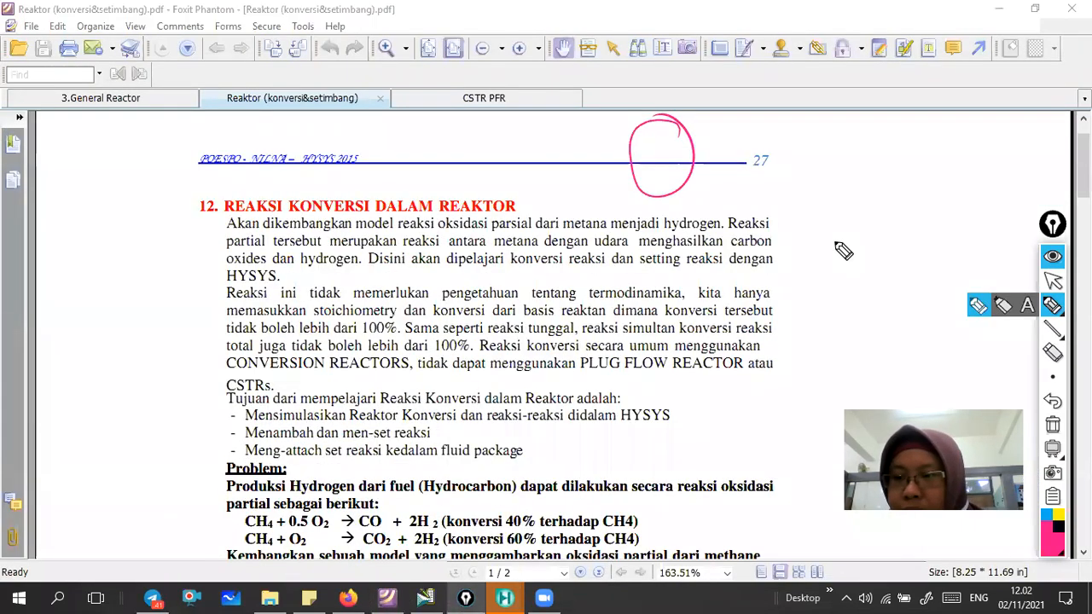
click(1053, 285)
Read section 12 on conversion reactions in reactors, covering the methane partial oxidation problem, its procedure and the Methane and Air stream data.
scroll(665, 158, down, 1)
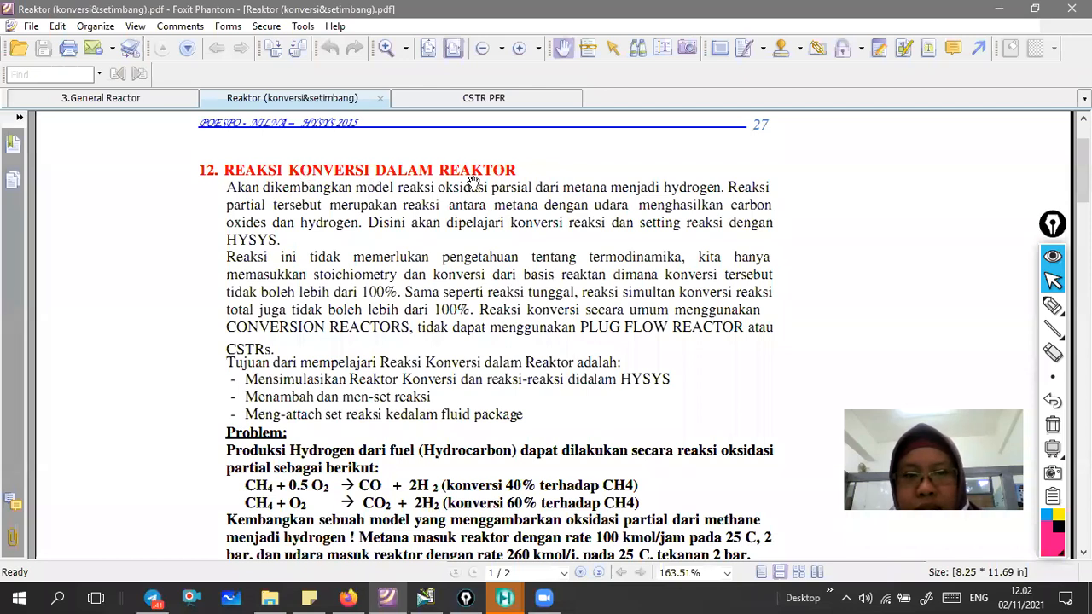
scroll(516, 256, down, 4)
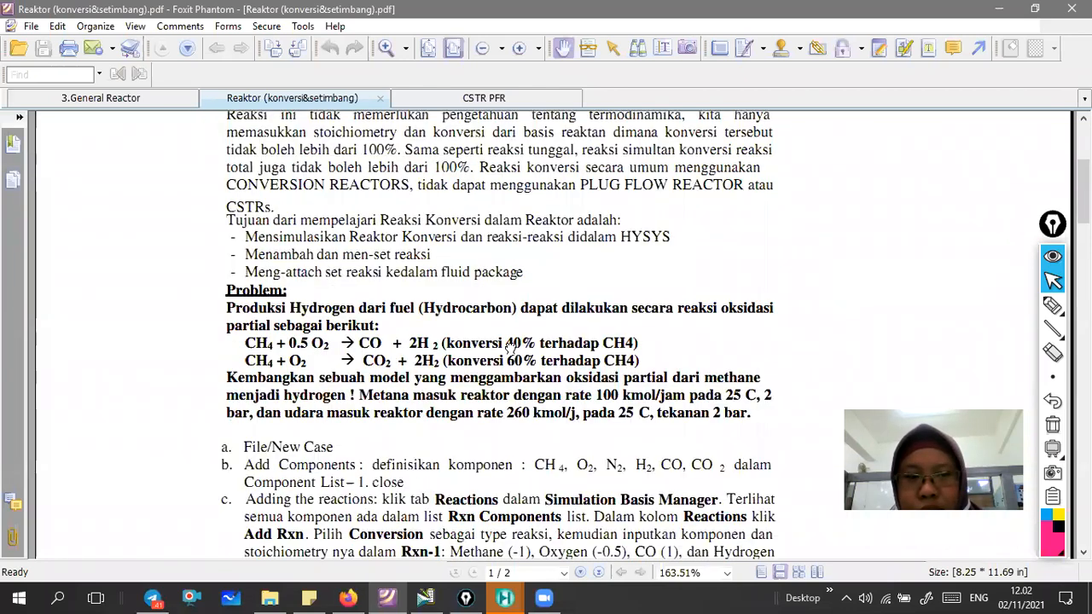
scroll(503, 300, down, 9)
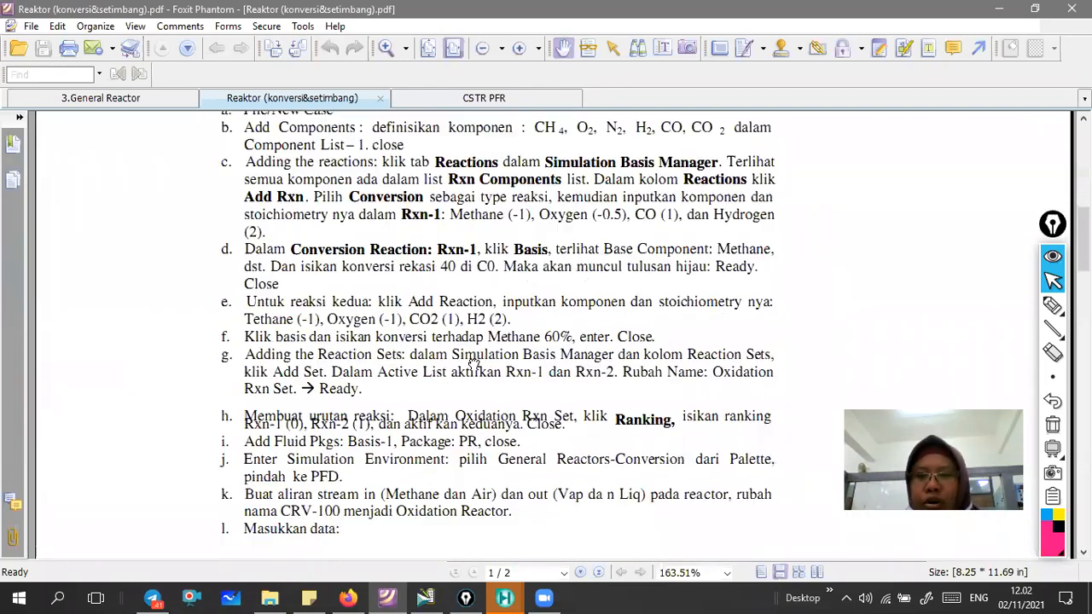
scroll(471, 359, up, 1)
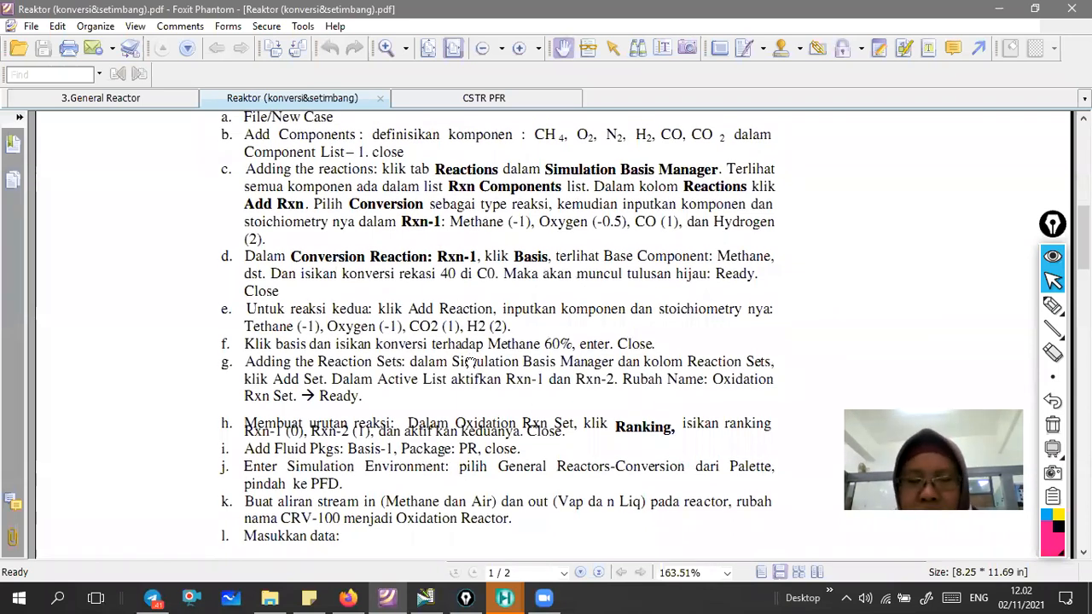
drag(468, 365, 470, 366)
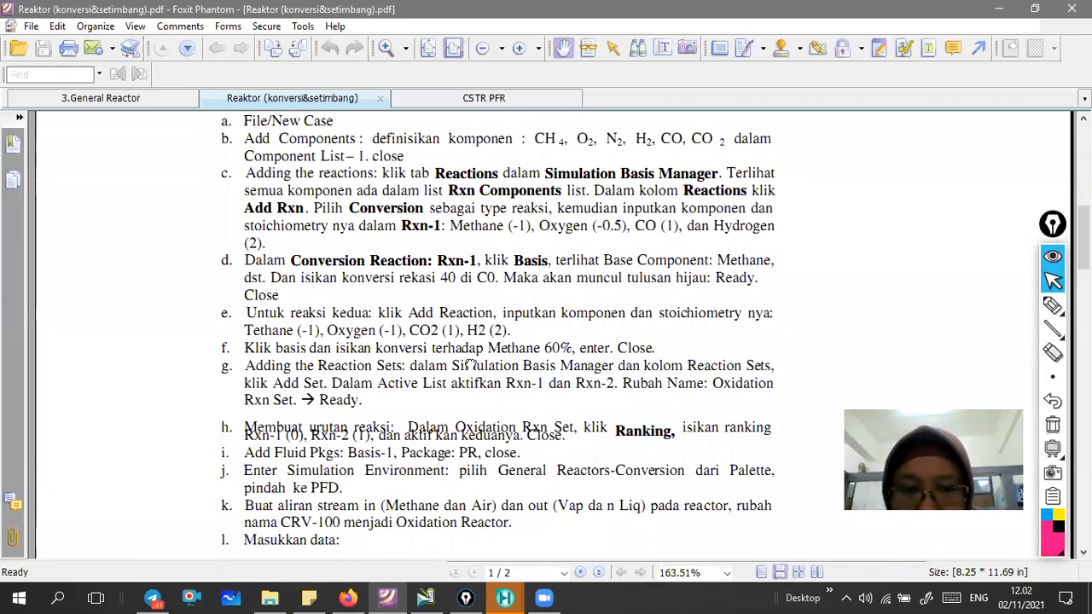
drag(501, 265, 517, 250)
scroll(482, 383, up, 4)
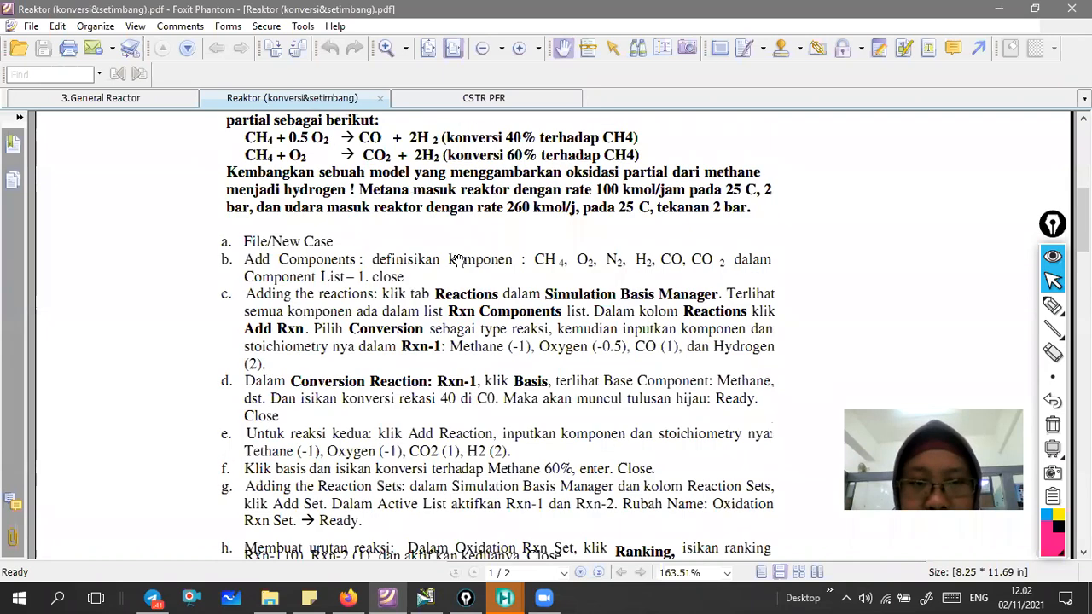
scroll(436, 384, up, 2)
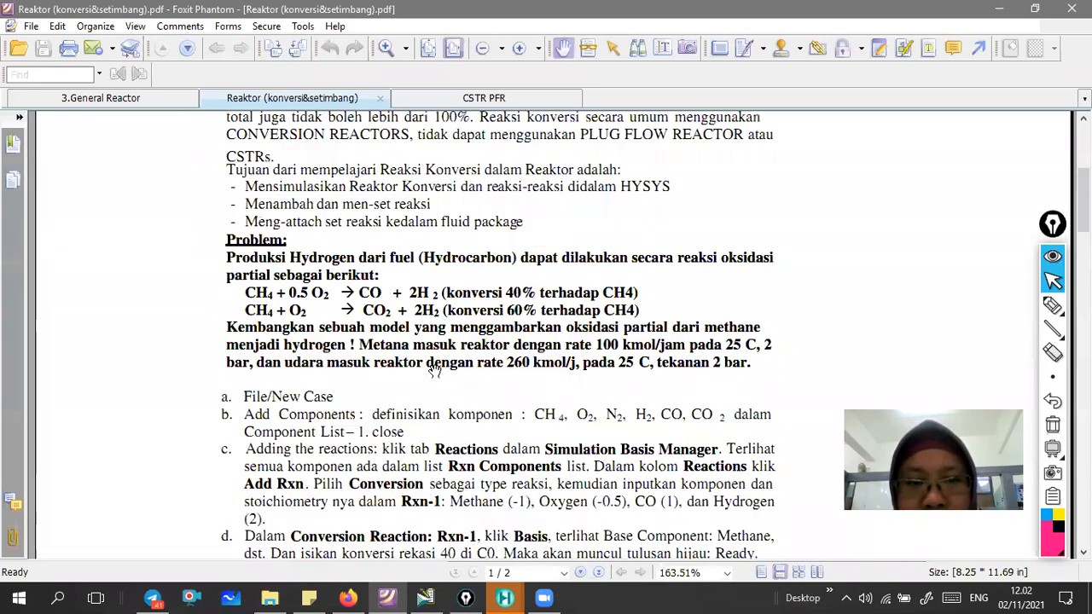
scroll(462, 391, up, 4)
scroll(474, 370, down, 2)
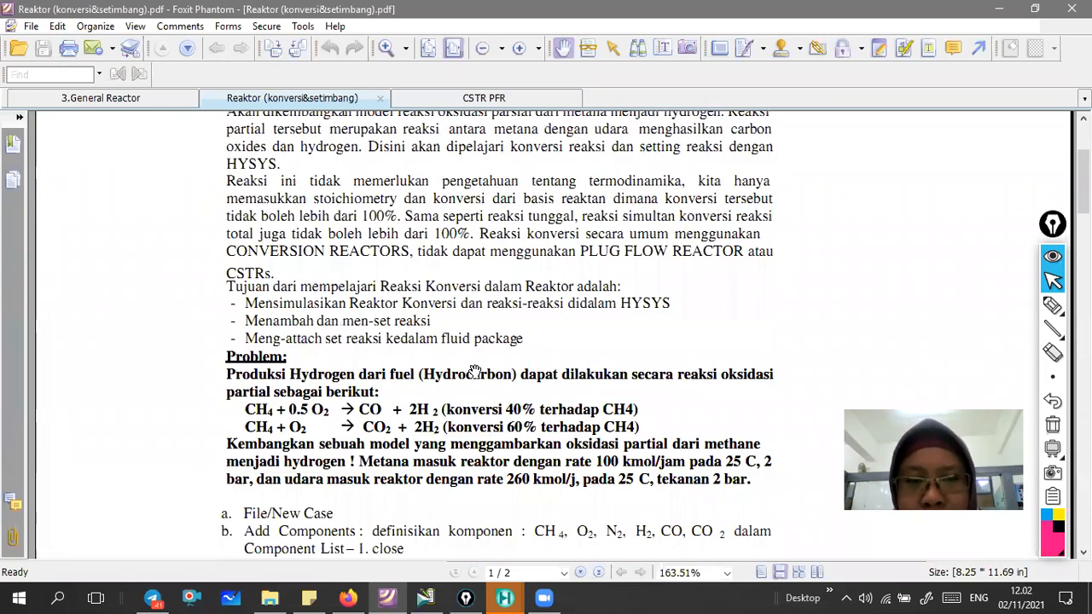
scroll(475, 240, down, 4)
scroll(465, 359, down, 8)
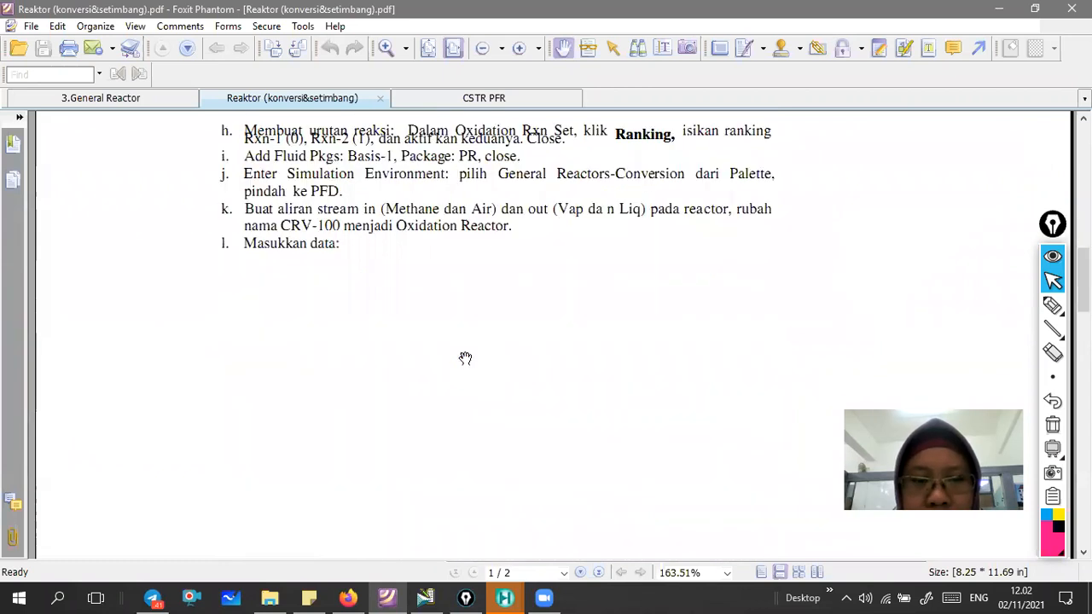
scroll(463, 409, down, 12)
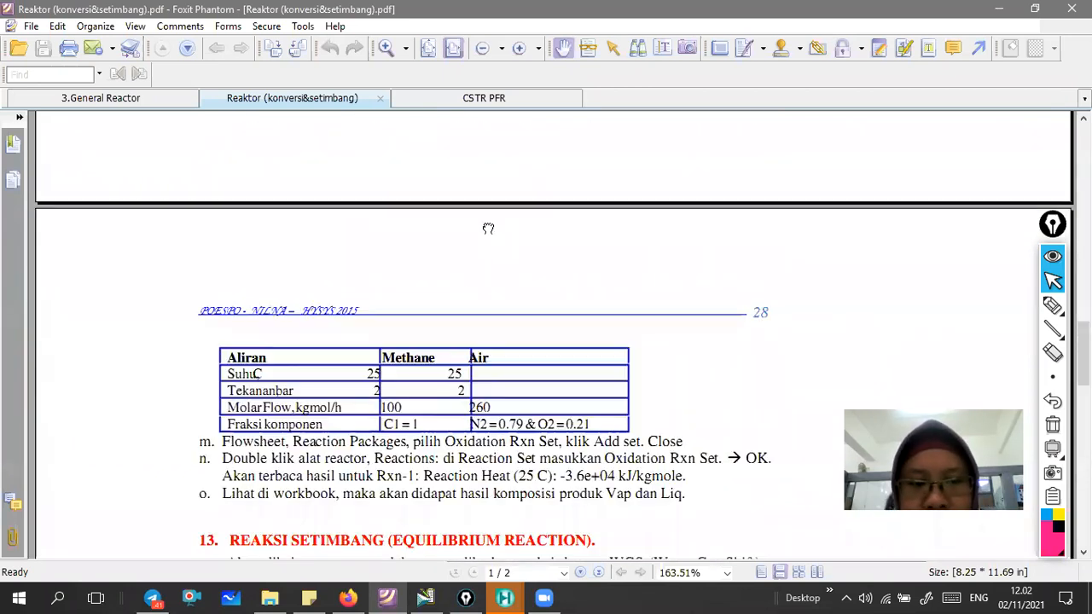
scroll(440, 397, up, 12)
scroll(448, 315, up, 8)
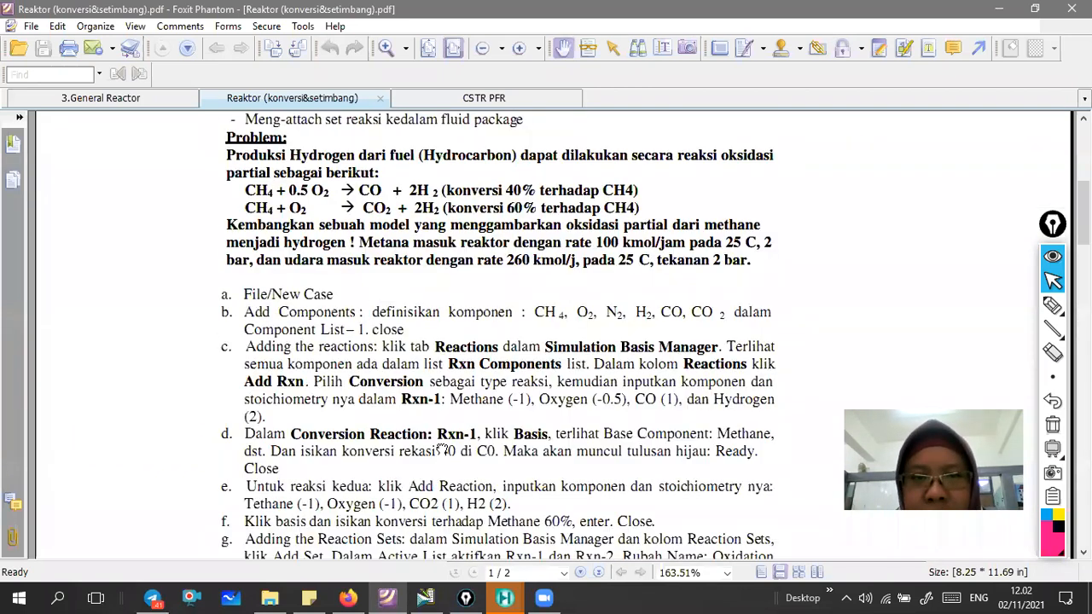
scroll(322, 339, up, 9)
scroll(512, 333, down, 5)
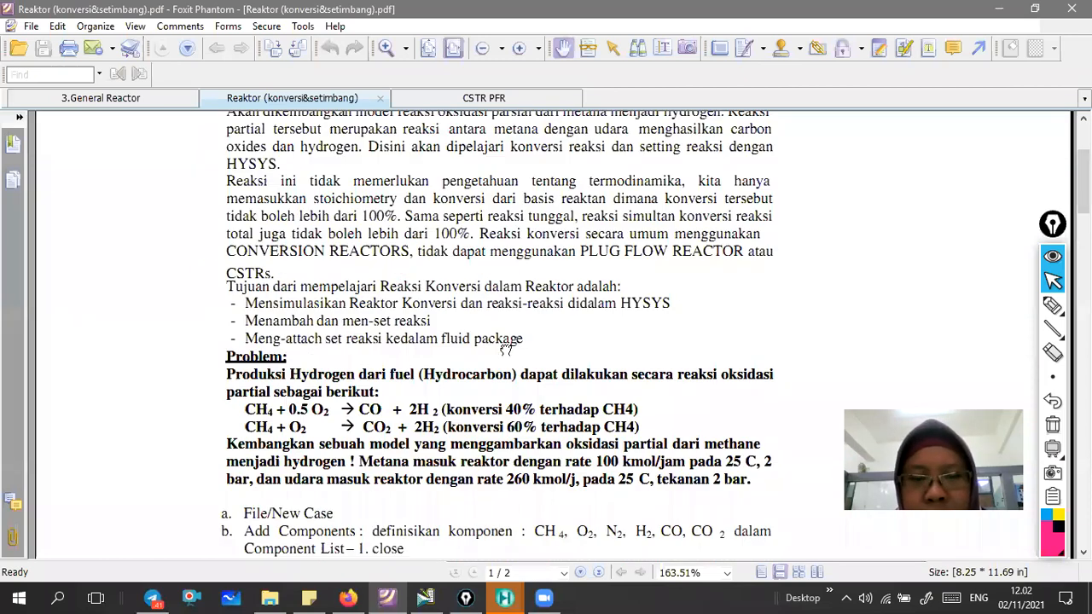
scroll(528, 225, down, 8)
scroll(517, 203, down, 7)
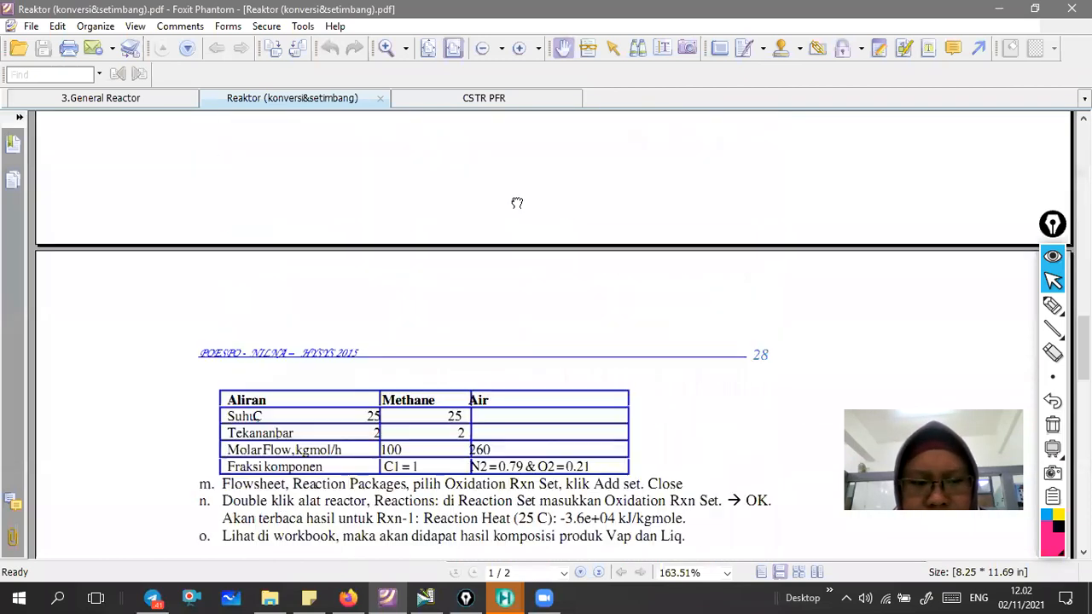
Read section 13 on equilibrium reactions, covering the water gas shift problem and procedure items a to f for adding the WGS Rxn Set.
scroll(500, 401, down, 6)
scroll(517, 287, down, 5)
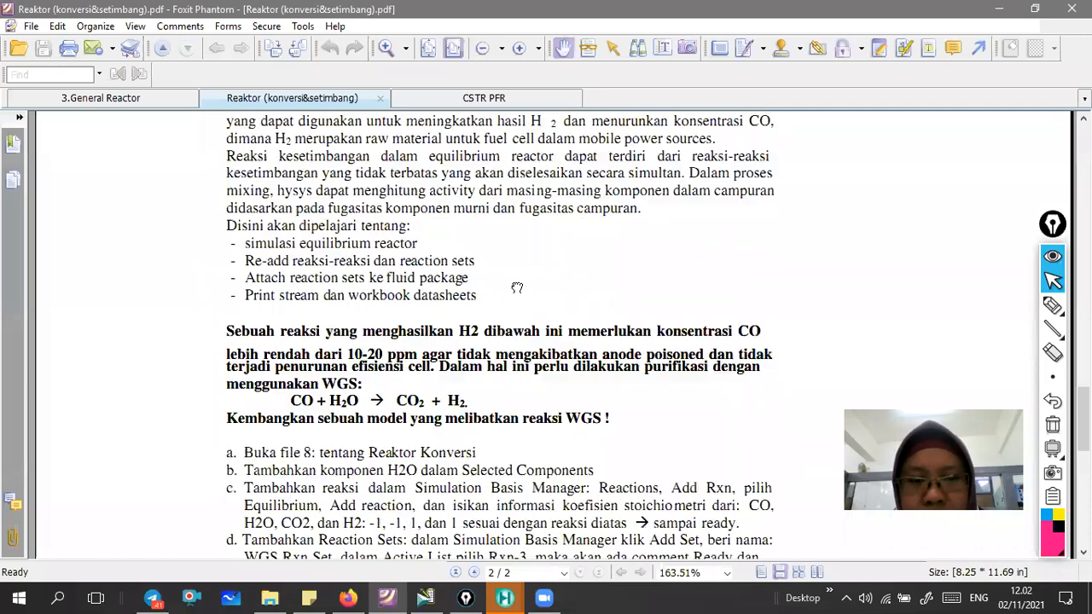
scroll(548, 234, down, 5)
scroll(523, 439, up, 3)
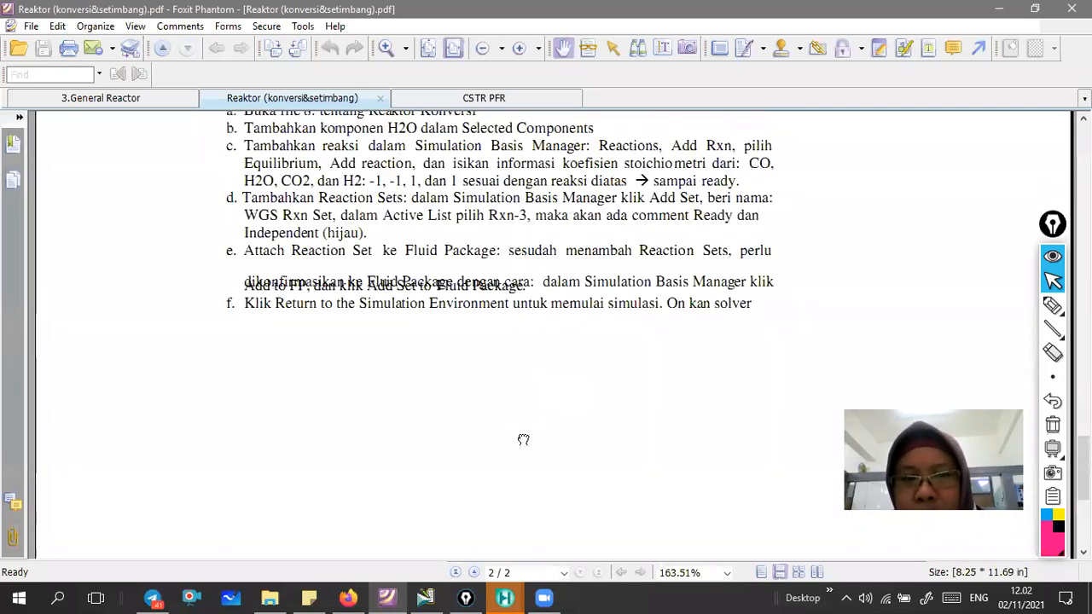
scroll(558, 346, up, 10)
scroll(529, 275, up, 1)
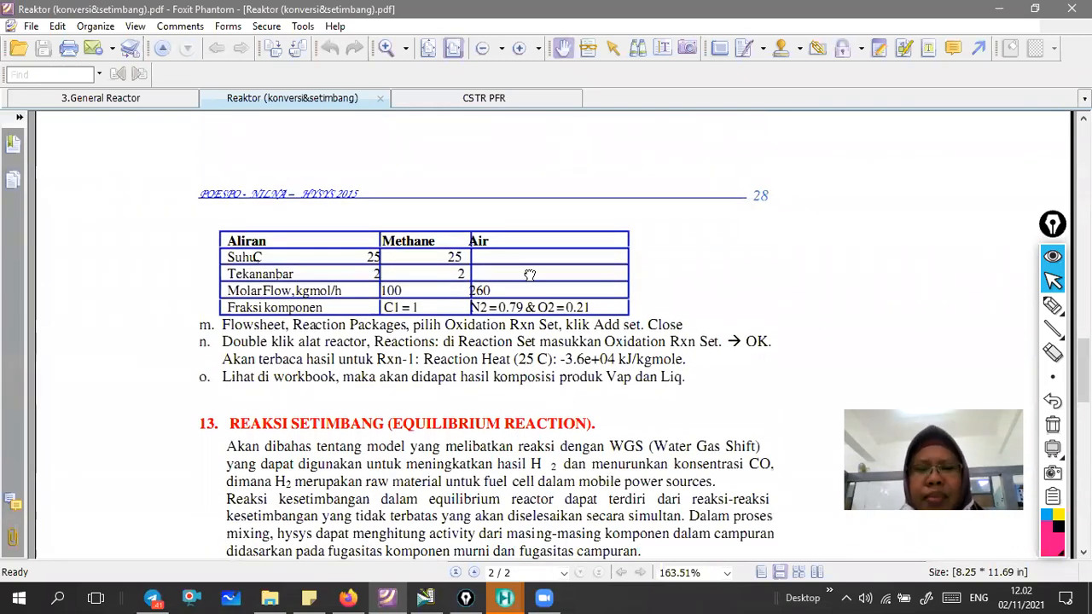
scroll(500, 419, down, 4)
scroll(486, 439, down, 2)
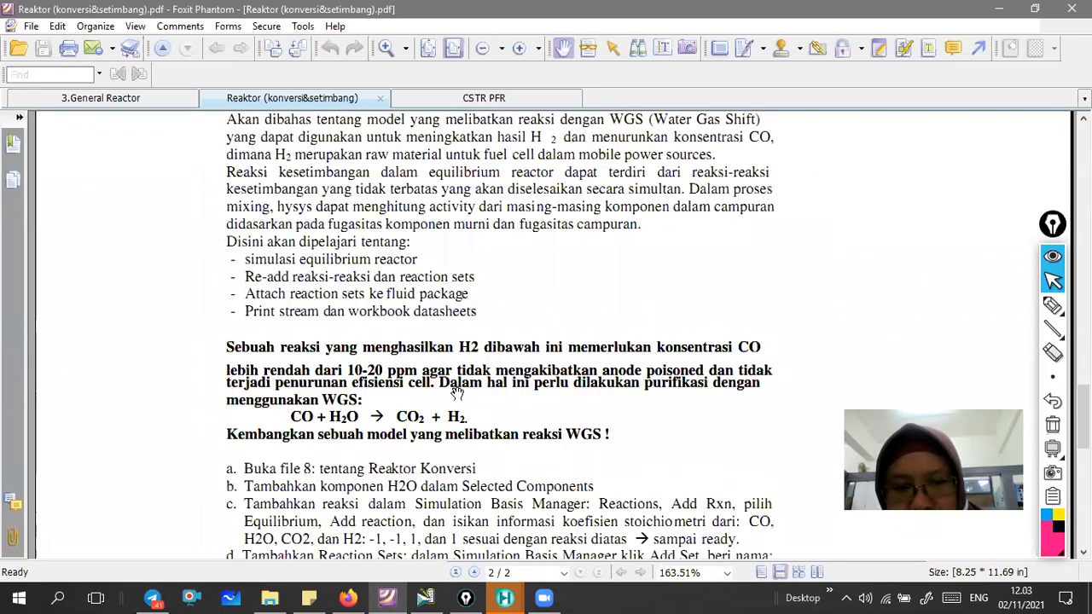
scroll(385, 271, down, 3)
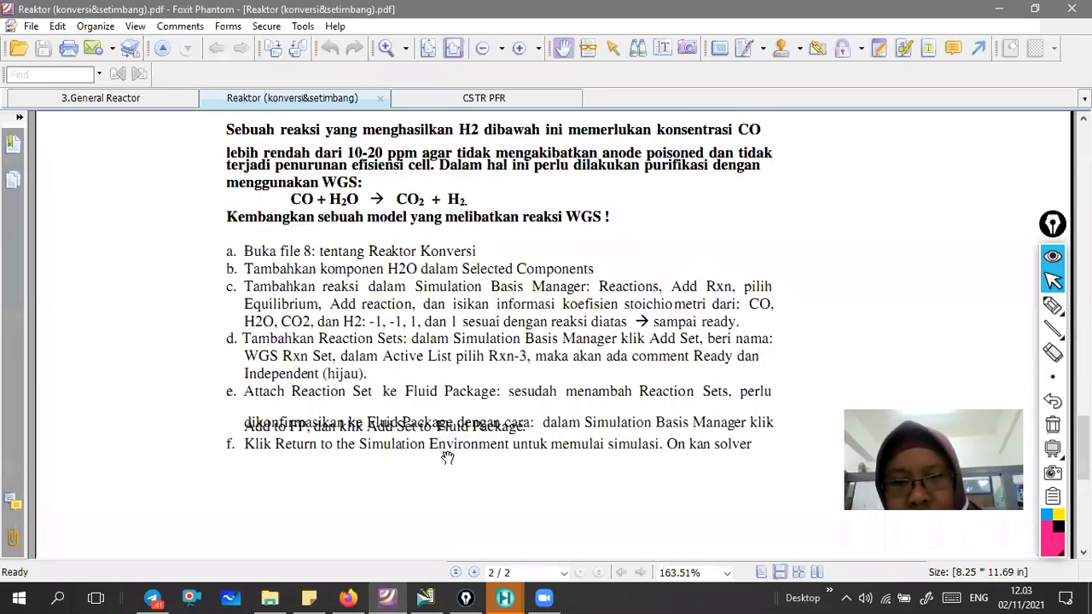
scroll(565, 256, up, 1)
scroll(584, 235, up, 1)
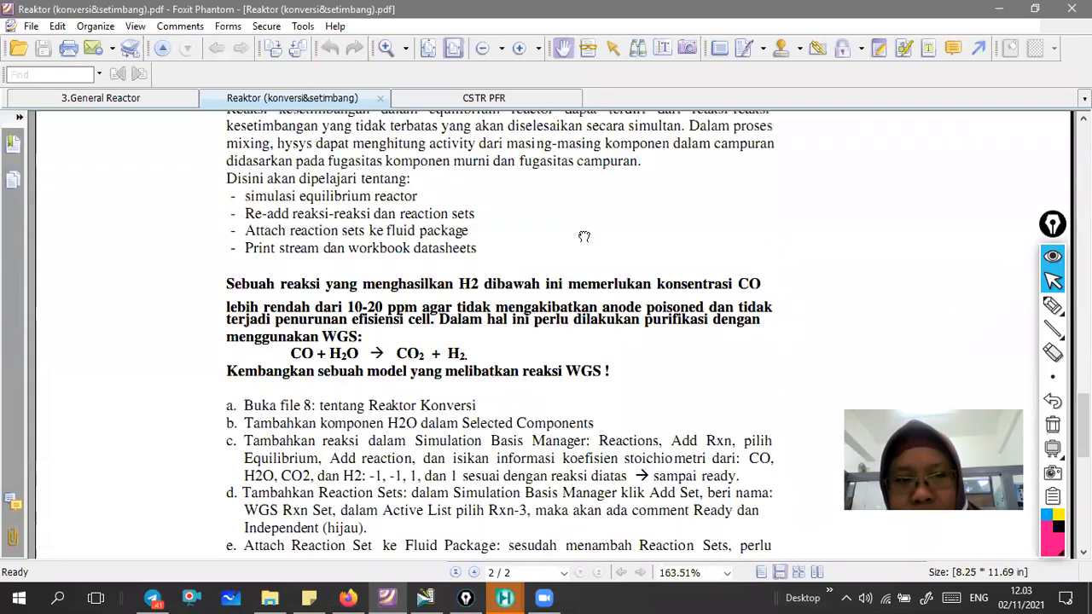
Go back to the start of section 12 and review the conversion reaction introduction and methane partial oxidation problem.
scroll(562, 364, up, 5)
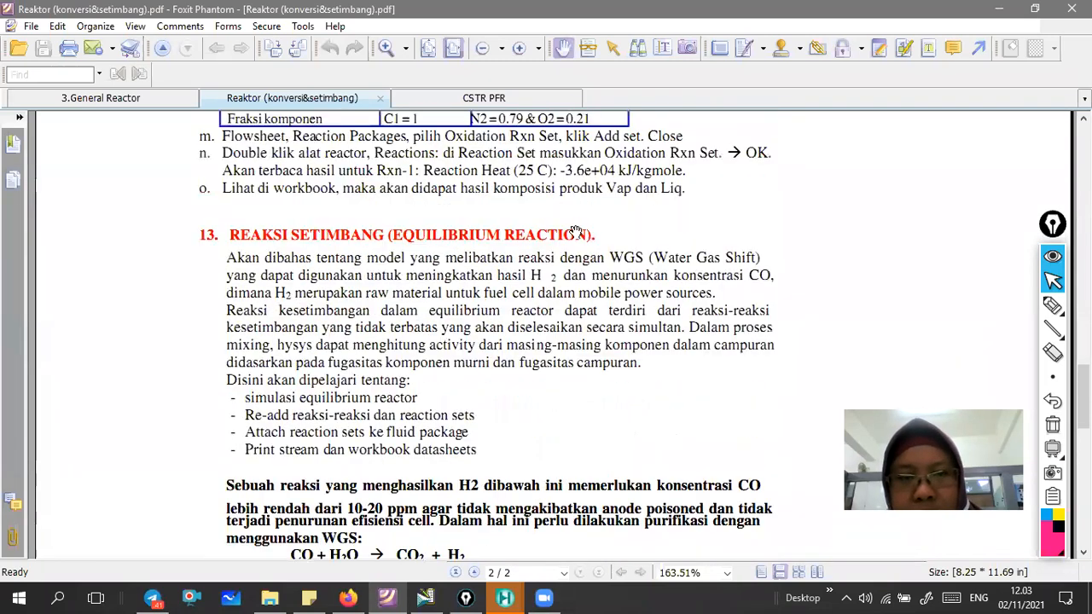
scroll(562, 393, up, 3)
scroll(555, 367, up, 8)
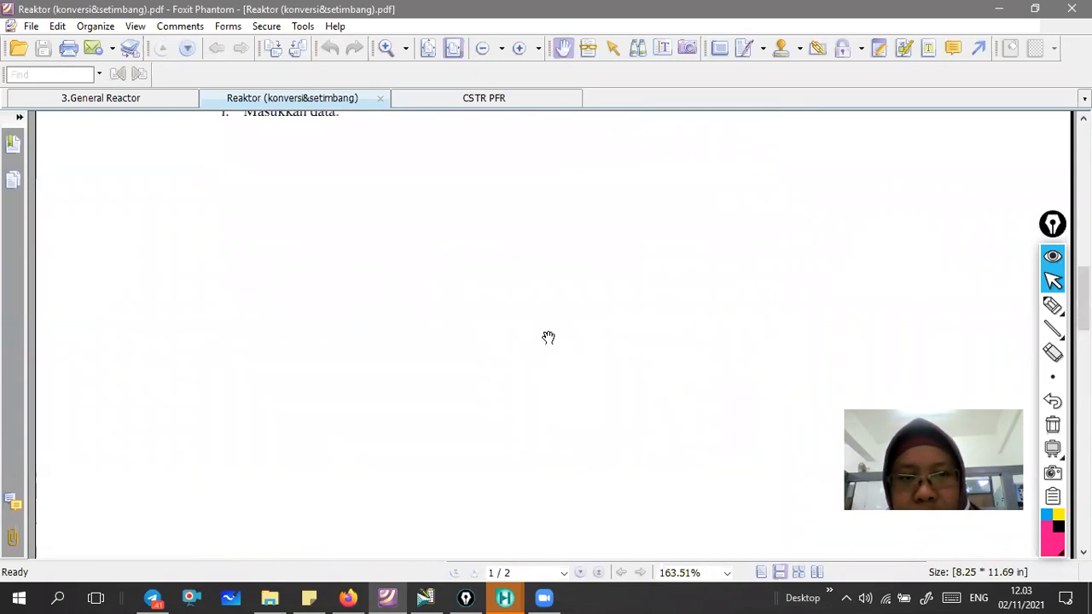
scroll(548, 305, up, 4)
scroll(543, 351, up, 10)
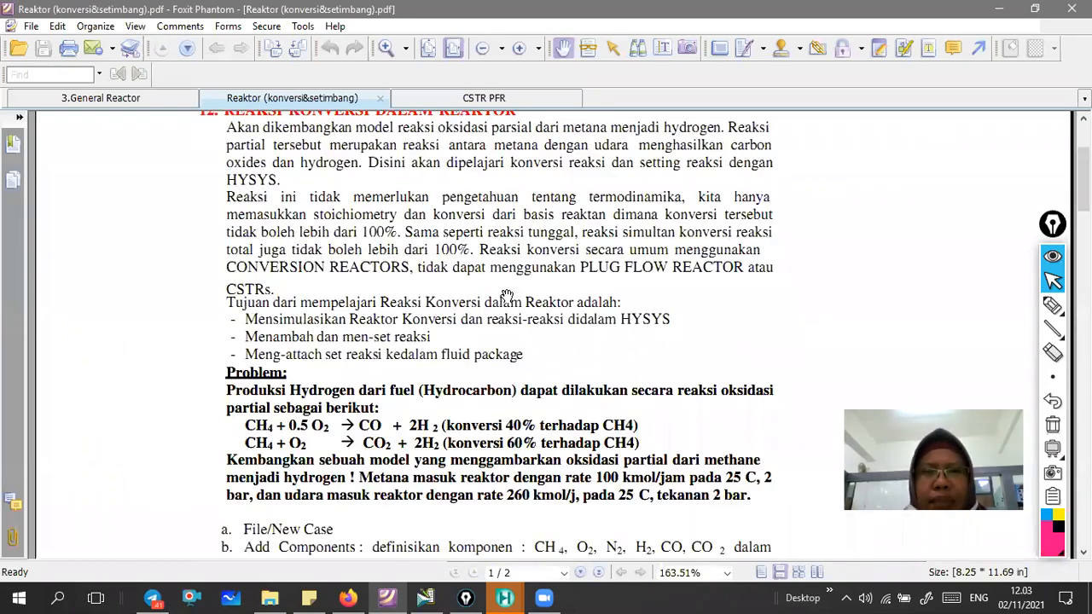
scroll(790, 332, up, 3)
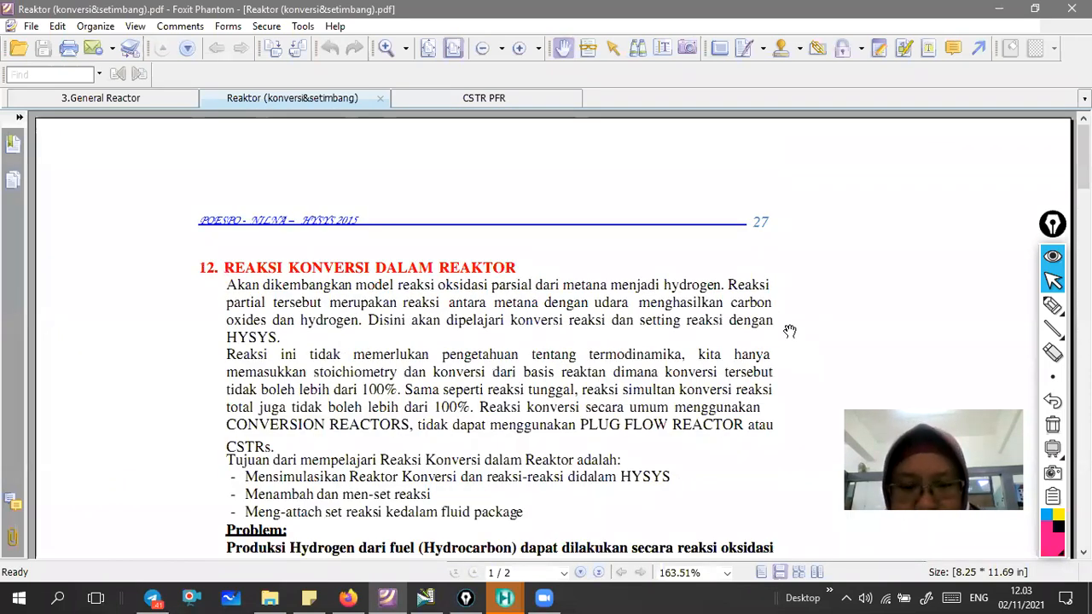
Switch to Aspen HYSYS and start closing the 31 SEPARATOR.hsc case.
mouse_move(504, 597)
click(620, 479)
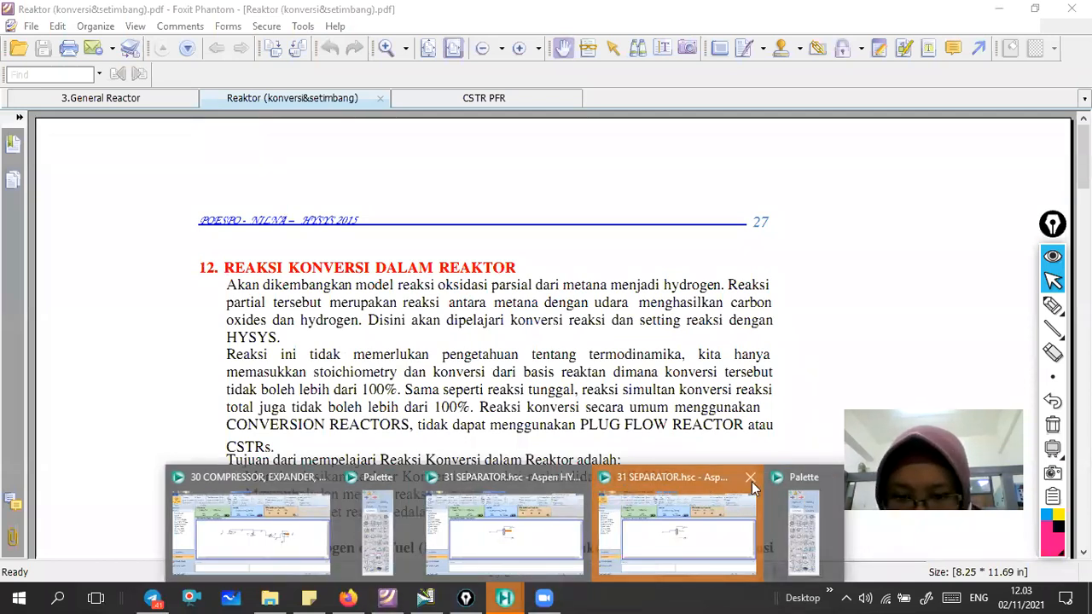
click(684, 452)
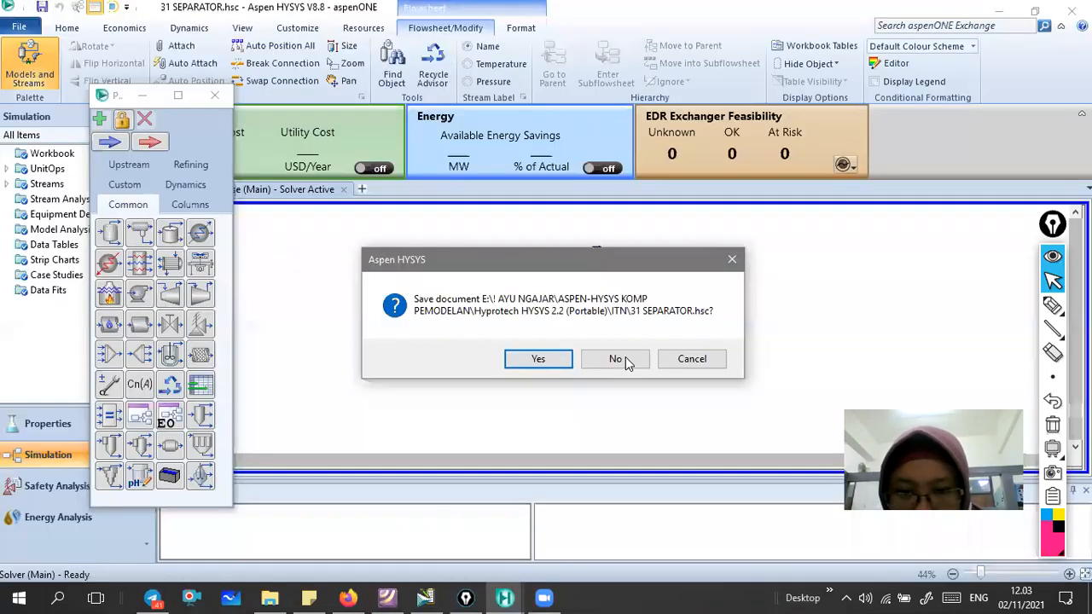
Close Foxit Phantom together with all its open PDF tabs.
click(505, 597)
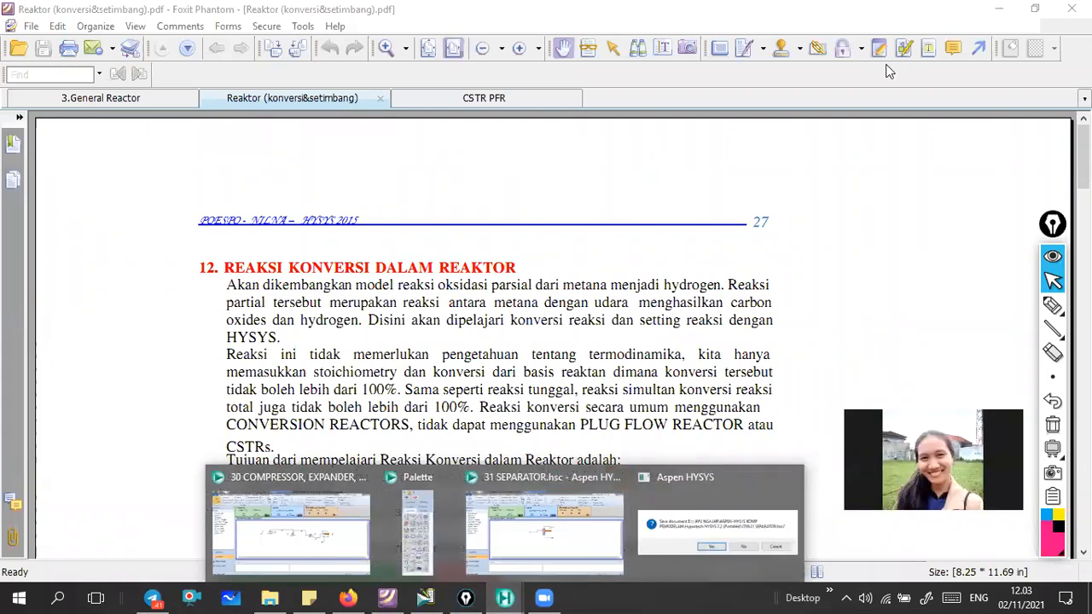
click(1067, 11)
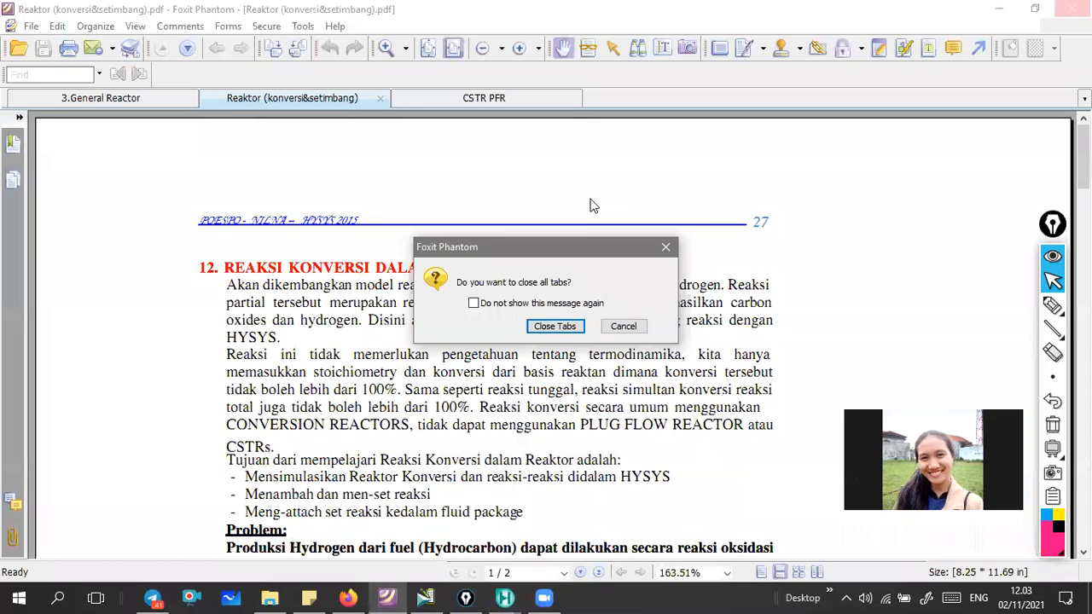
click(539, 326)
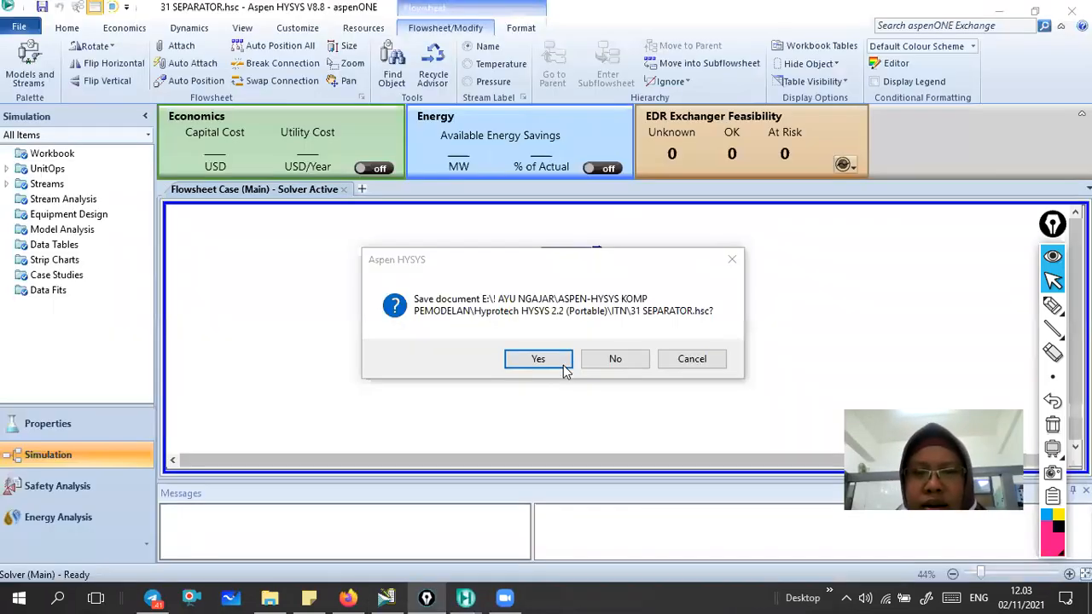